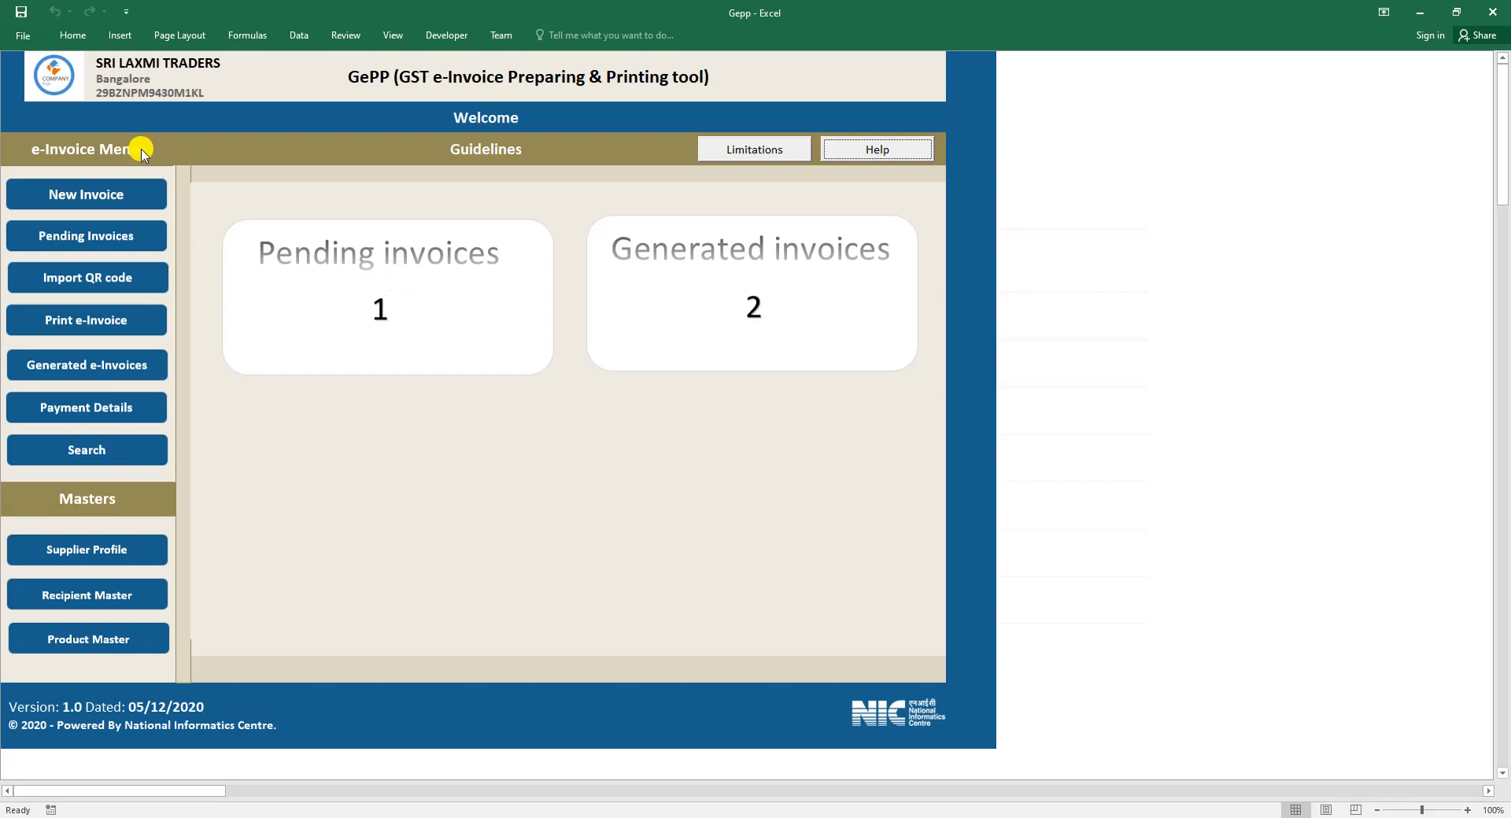
# Open a new e-invoice entry, view the category options with B2B chosen, and return to the main menu
pyautogui.click(82, 194)
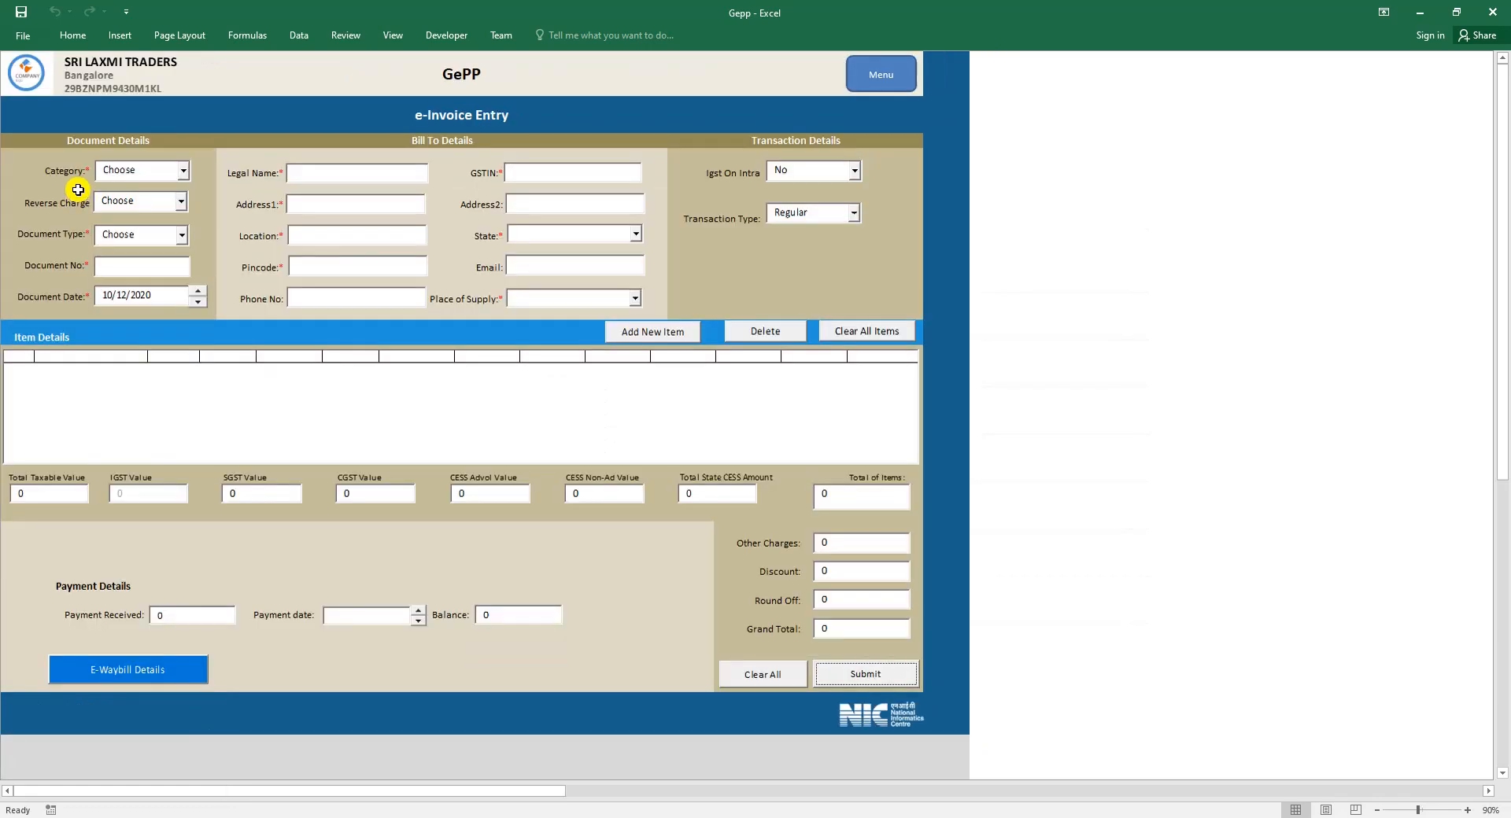
pyautogui.click(192, 174)
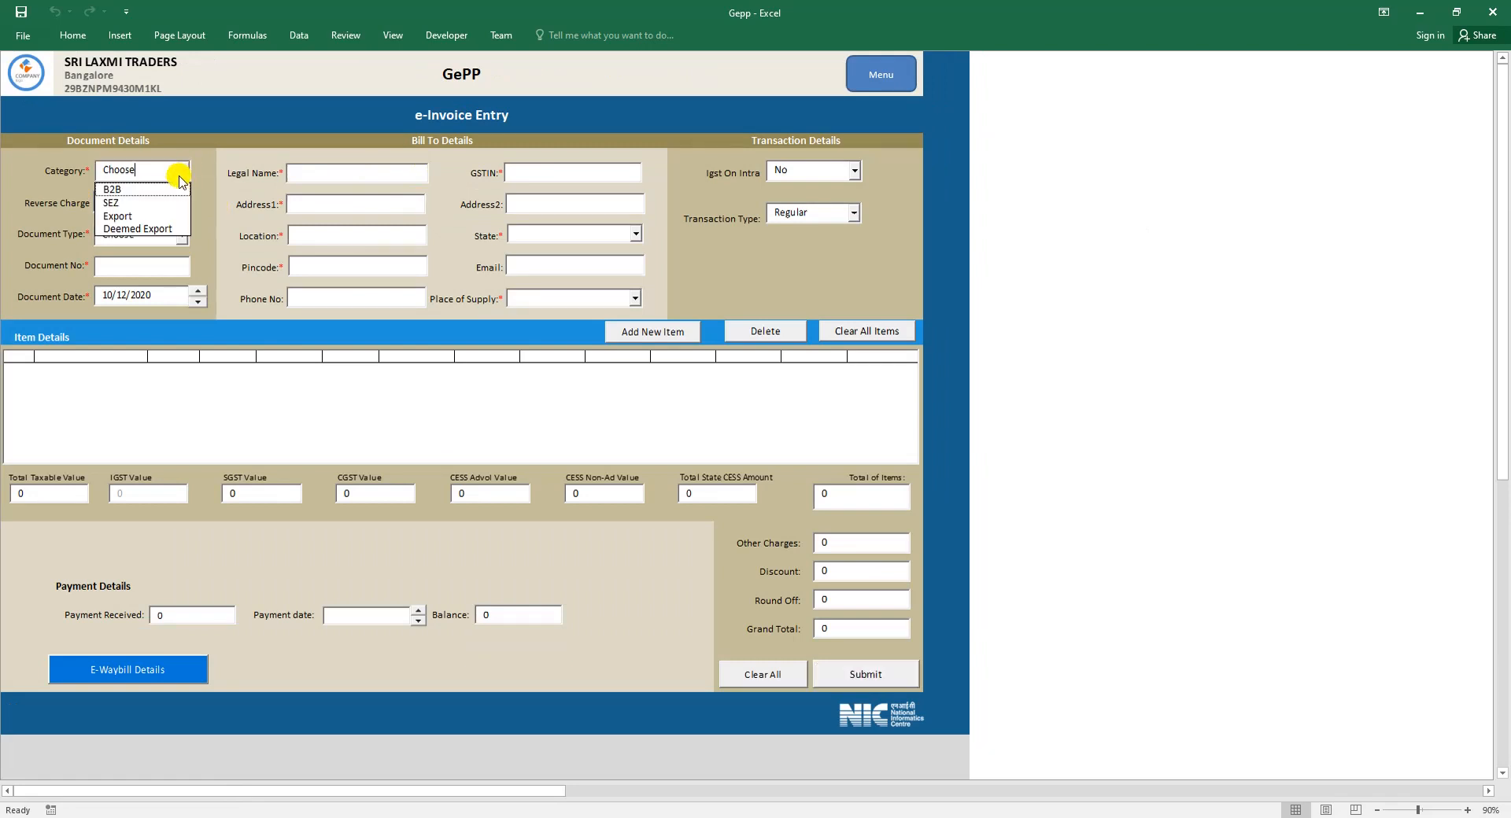
pyautogui.click(179, 189)
pyautogui.click(187, 175)
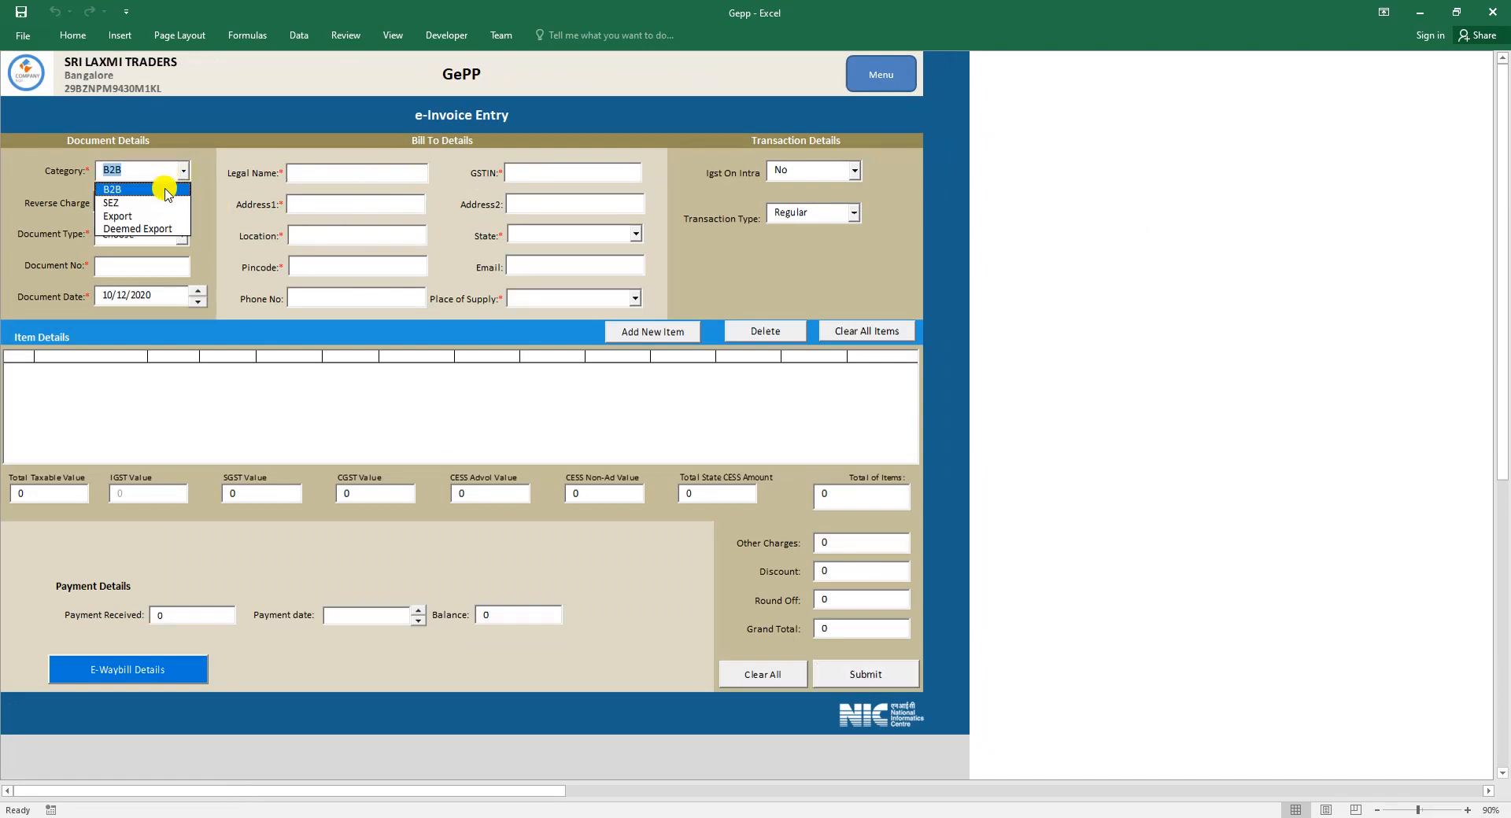
pyautogui.click(187, 173)
pyautogui.click(879, 75)
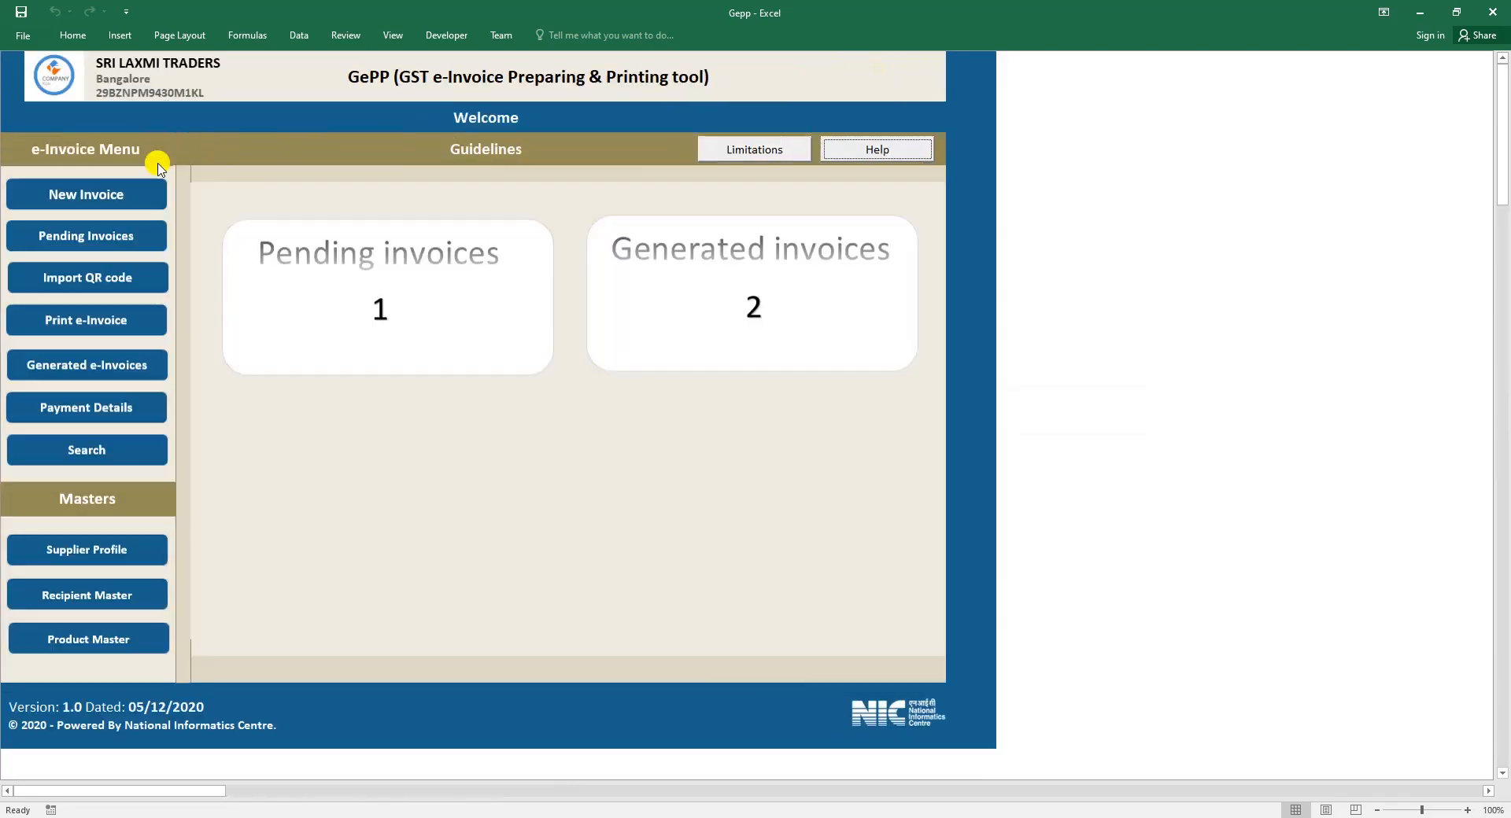
# View the pending invoice's document and IRN details, and return to the main menu
pyautogui.click(102, 236)
pyautogui.click(38, 181)
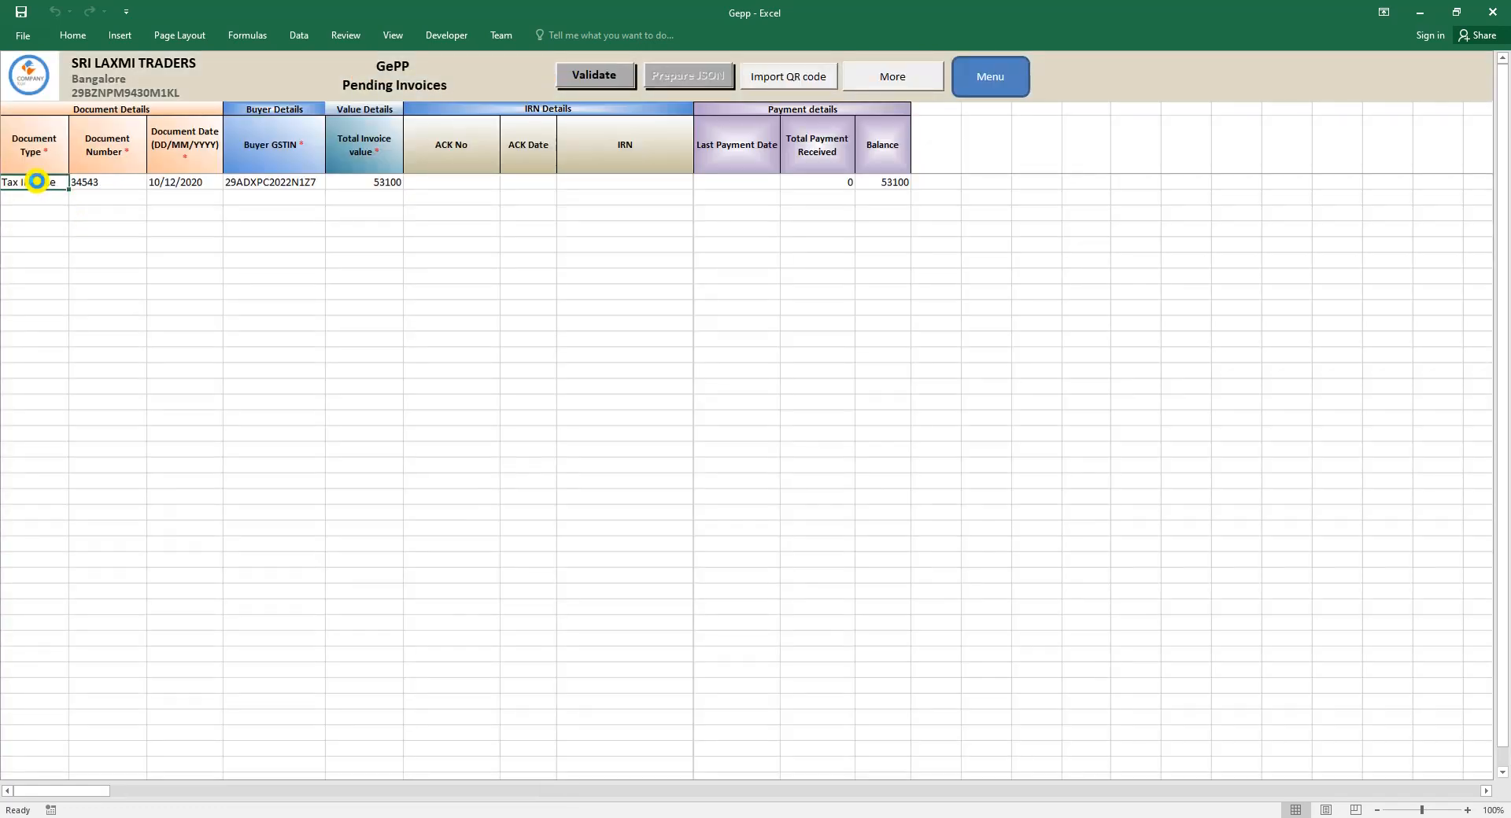
pyautogui.click(613, 185)
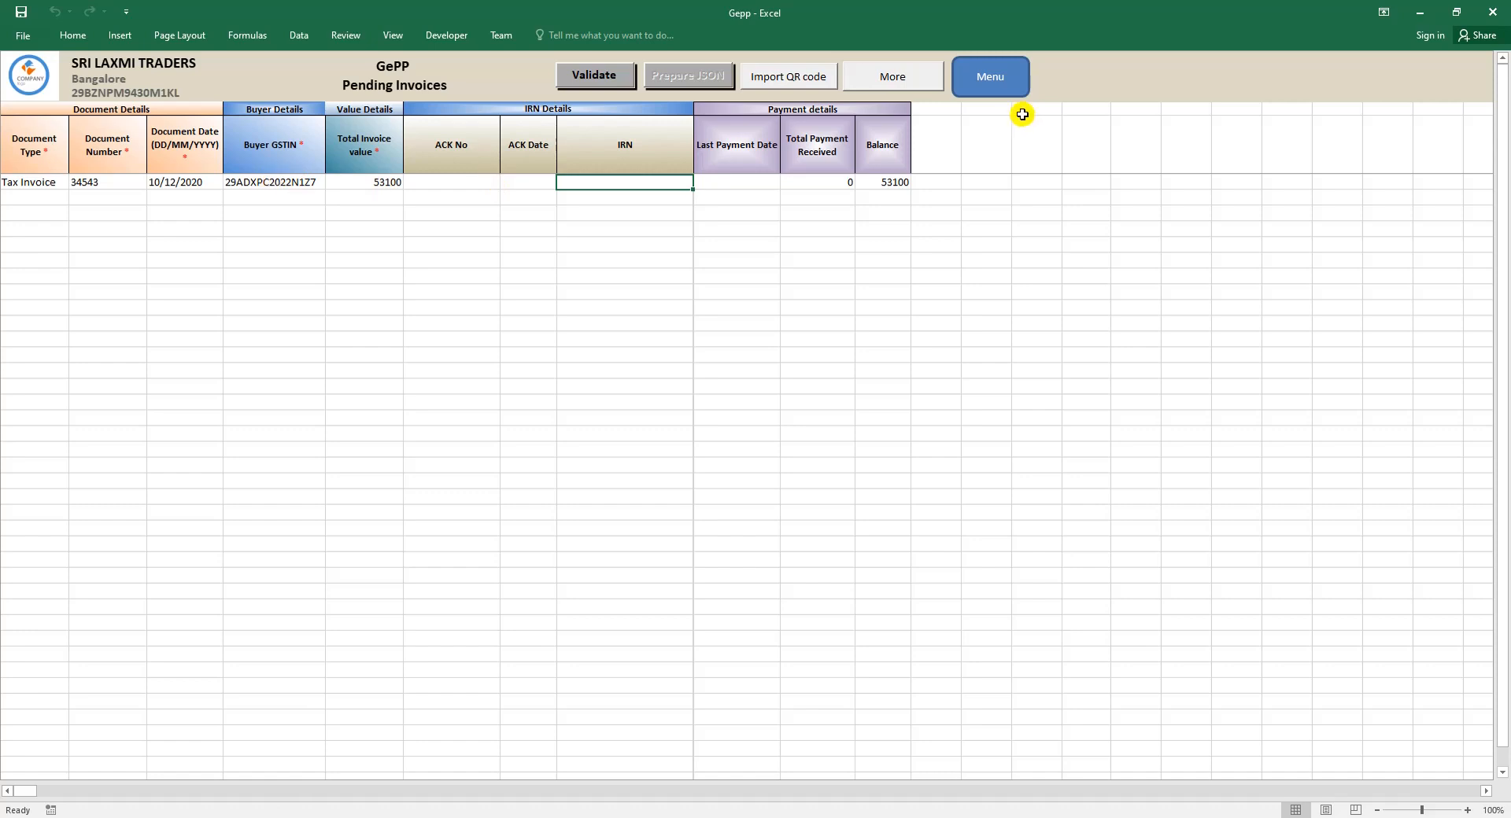
pyautogui.click(976, 82)
# Open the QR code import and look in the Downloads folder for the invoice details file, and leave without importing
pyautogui.click(73, 282)
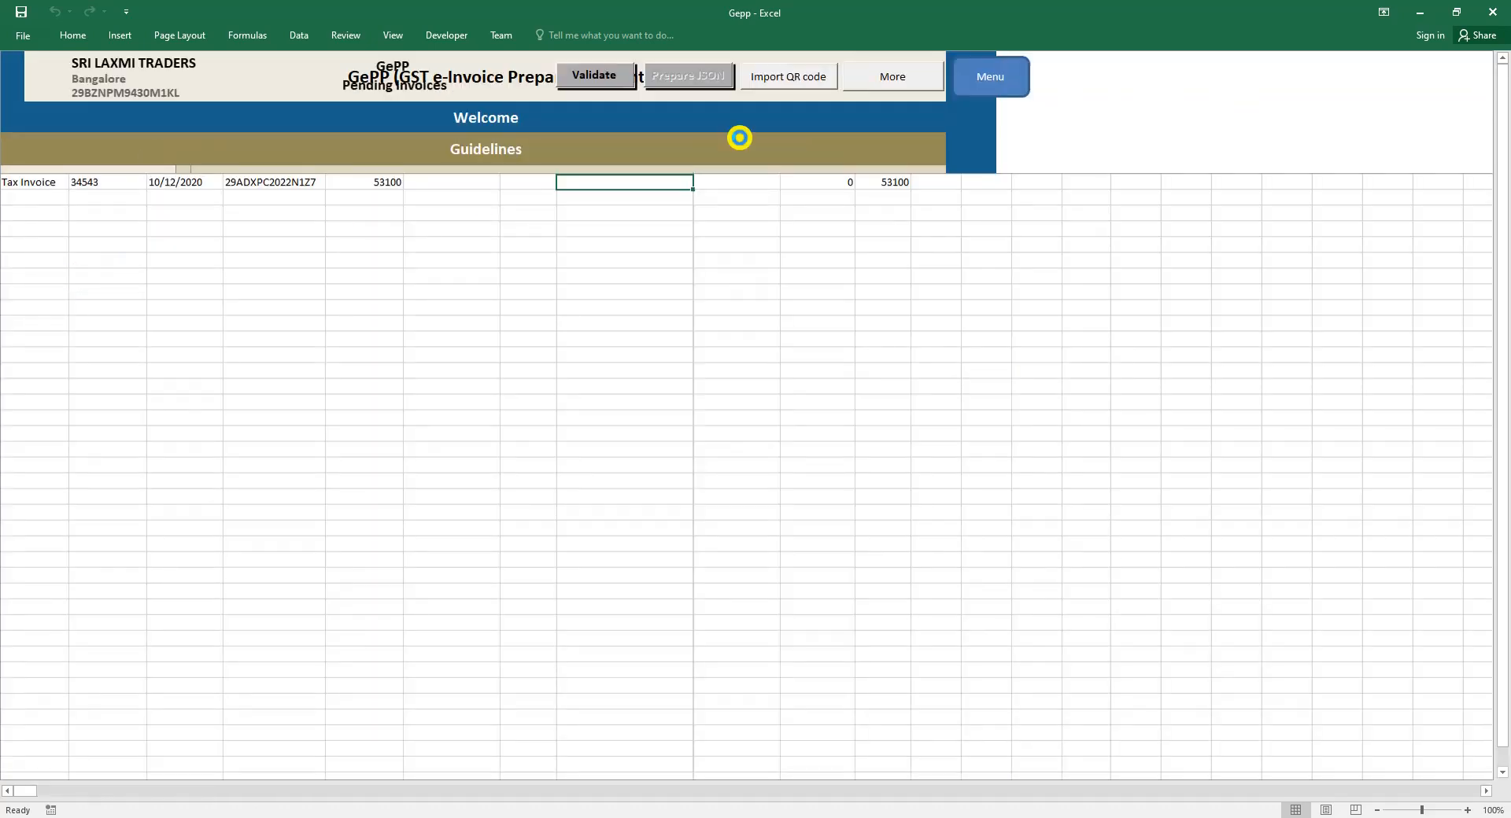
pyautogui.click(803, 79)
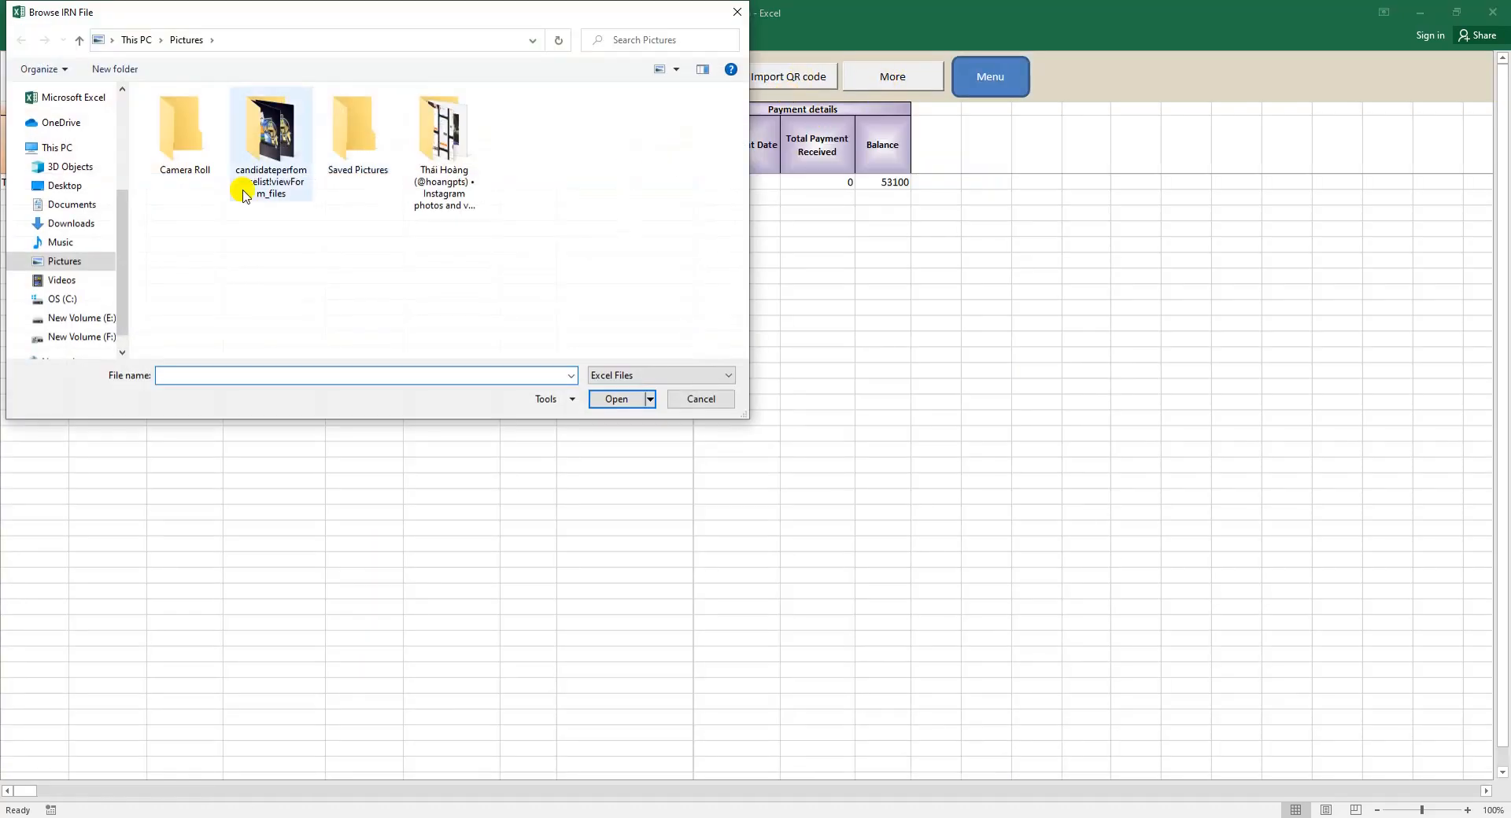
pyautogui.click(70, 224)
pyautogui.click(144, 161)
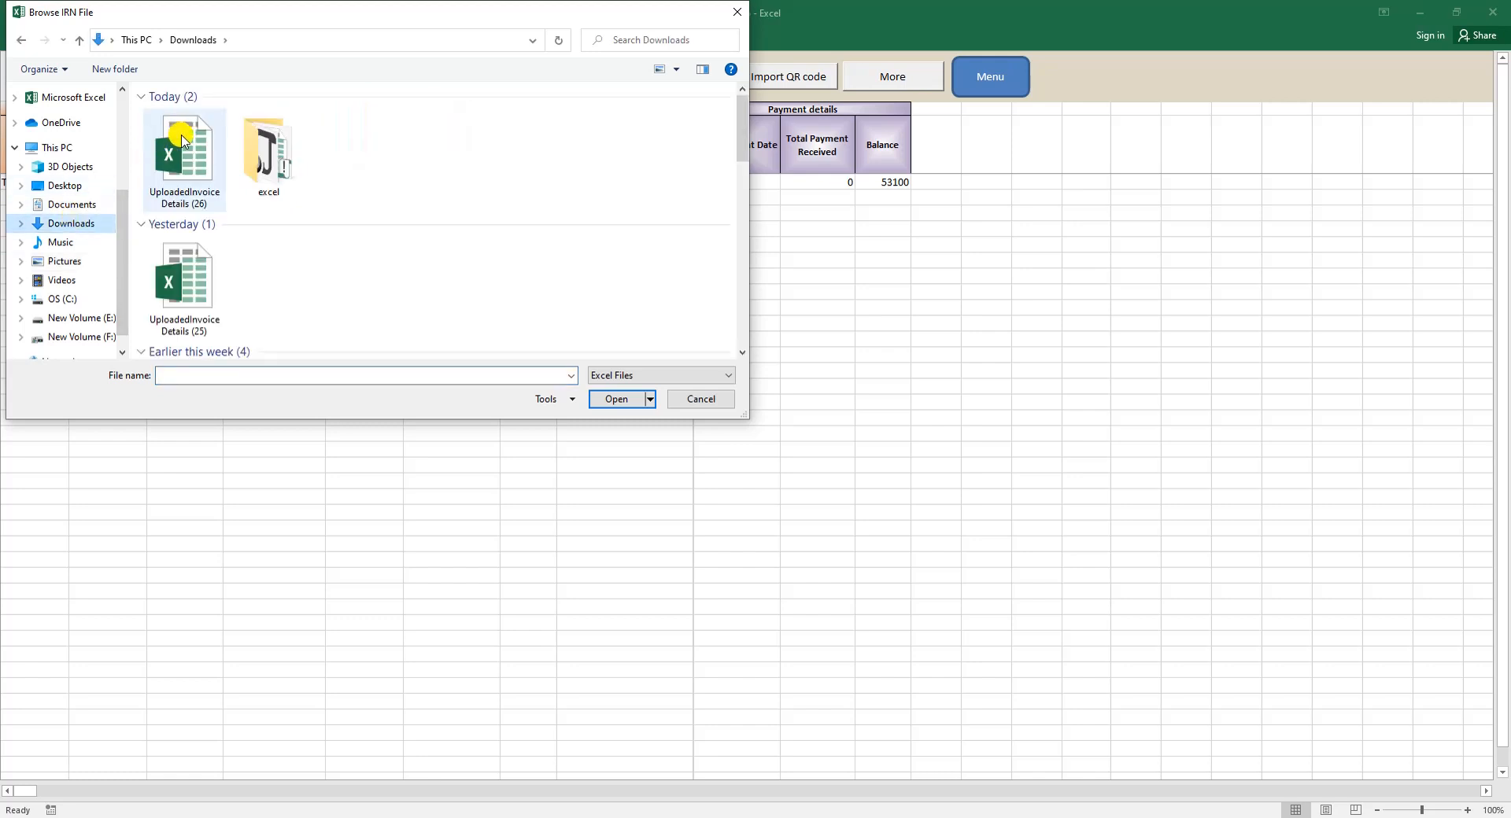
pyautogui.click(702, 399)
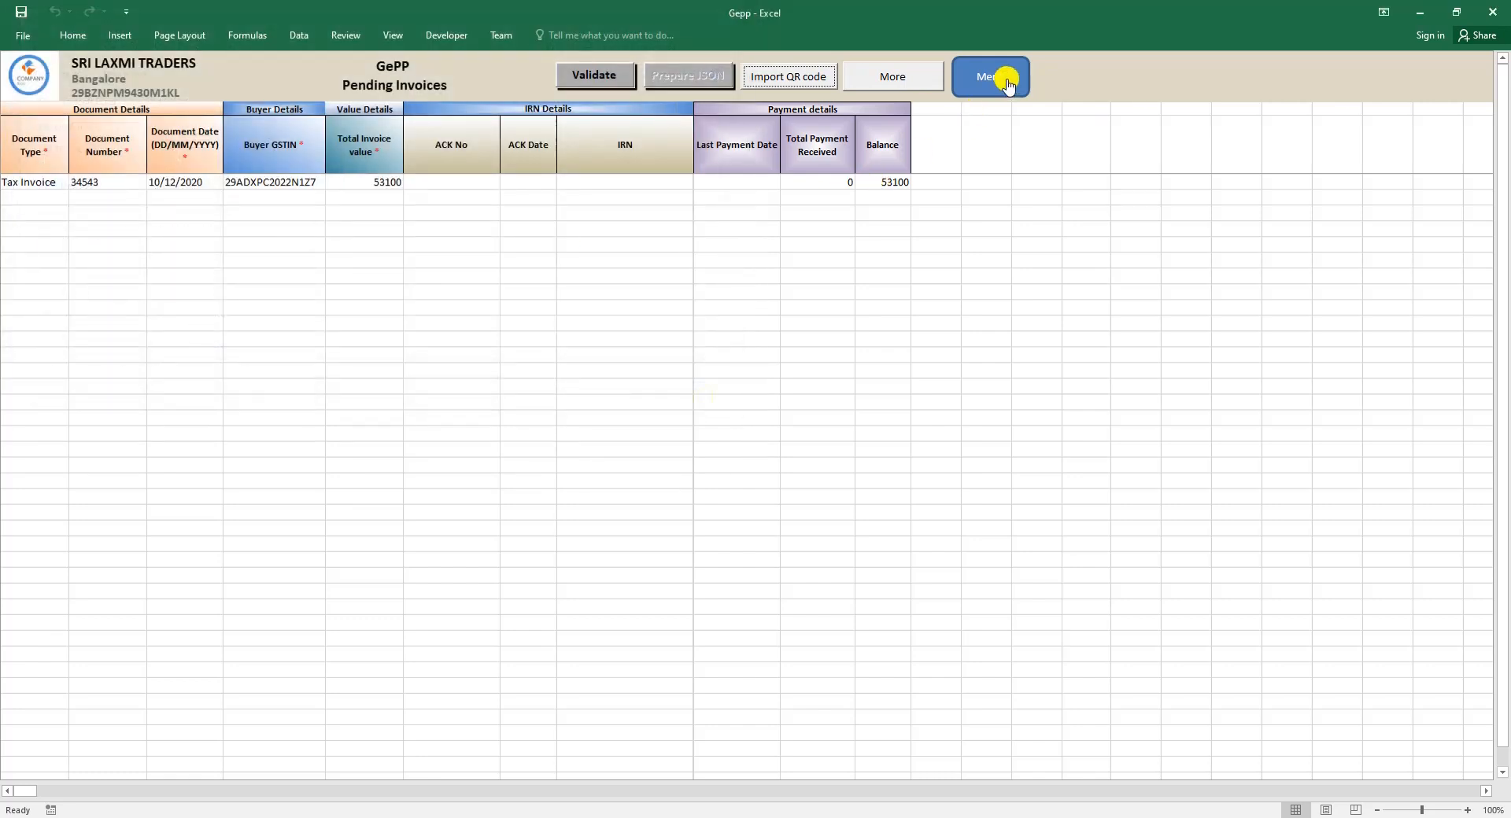
pyautogui.click(993, 75)
# Open the e-invoice printing list and select the first generated invoice, and return to the main menu
pyautogui.click(61, 321)
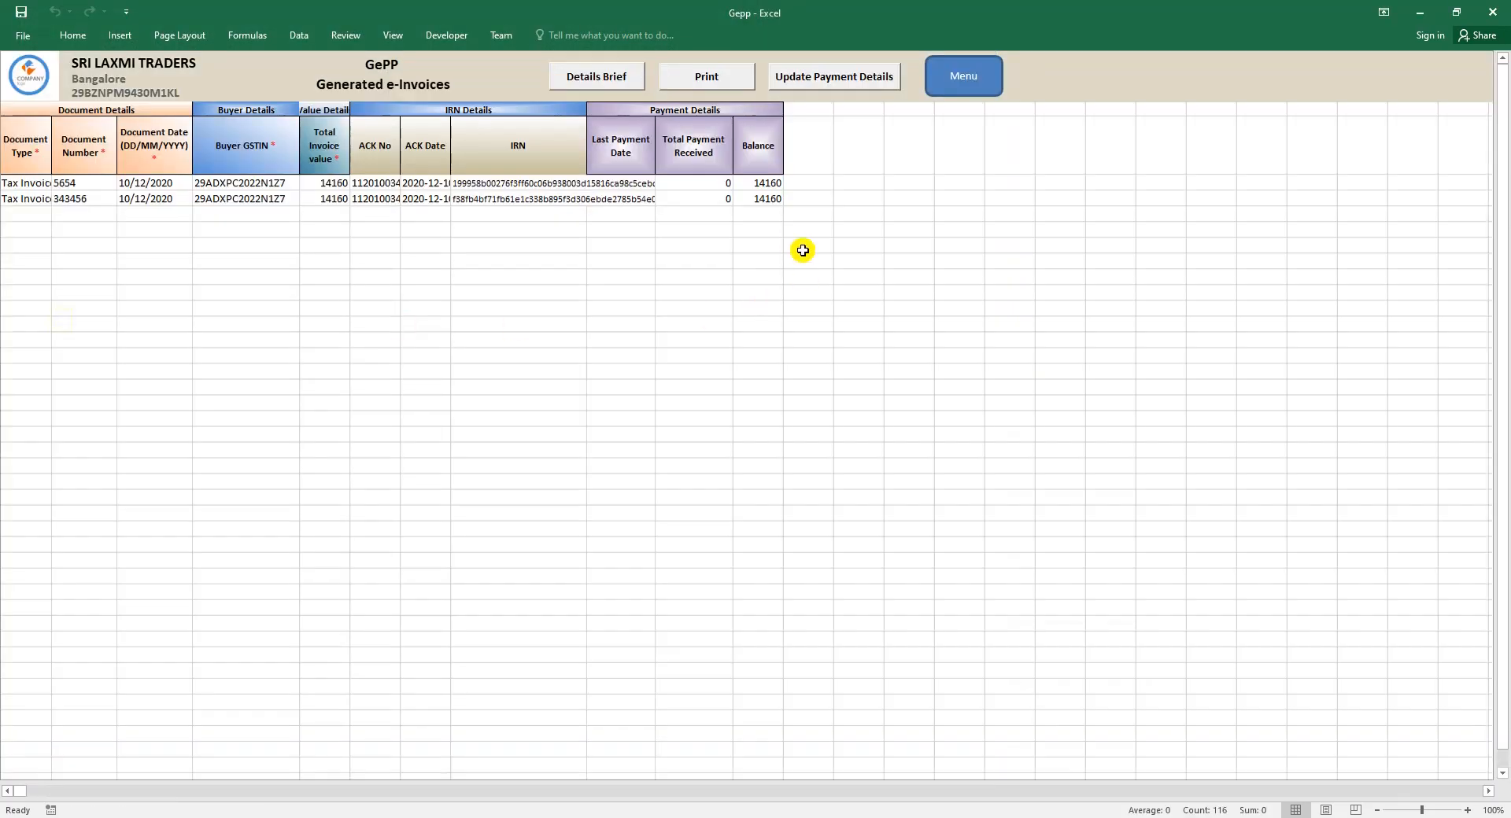
pyautogui.click(489, 183)
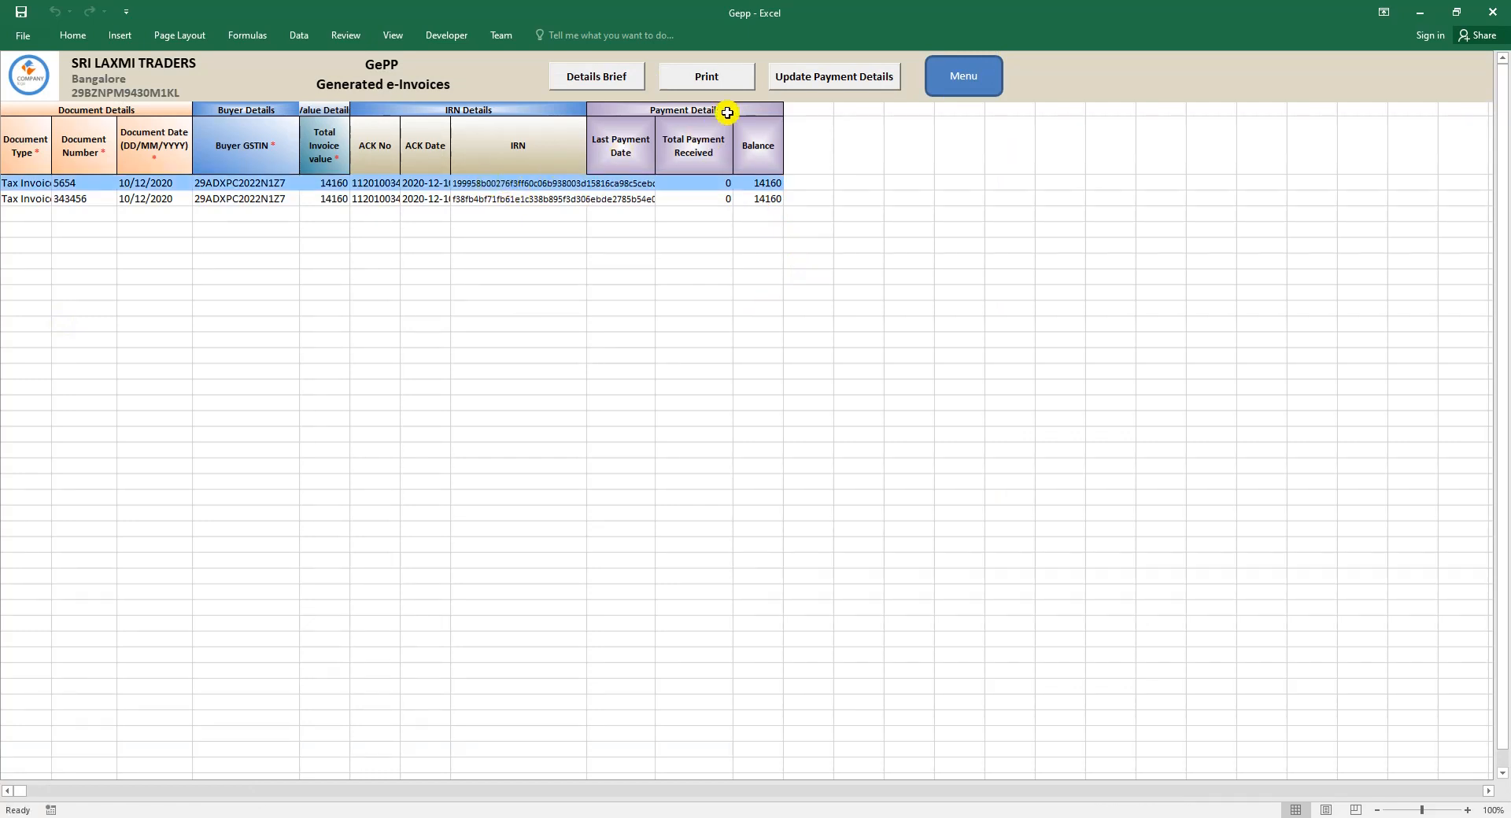
pyautogui.click(963, 73)
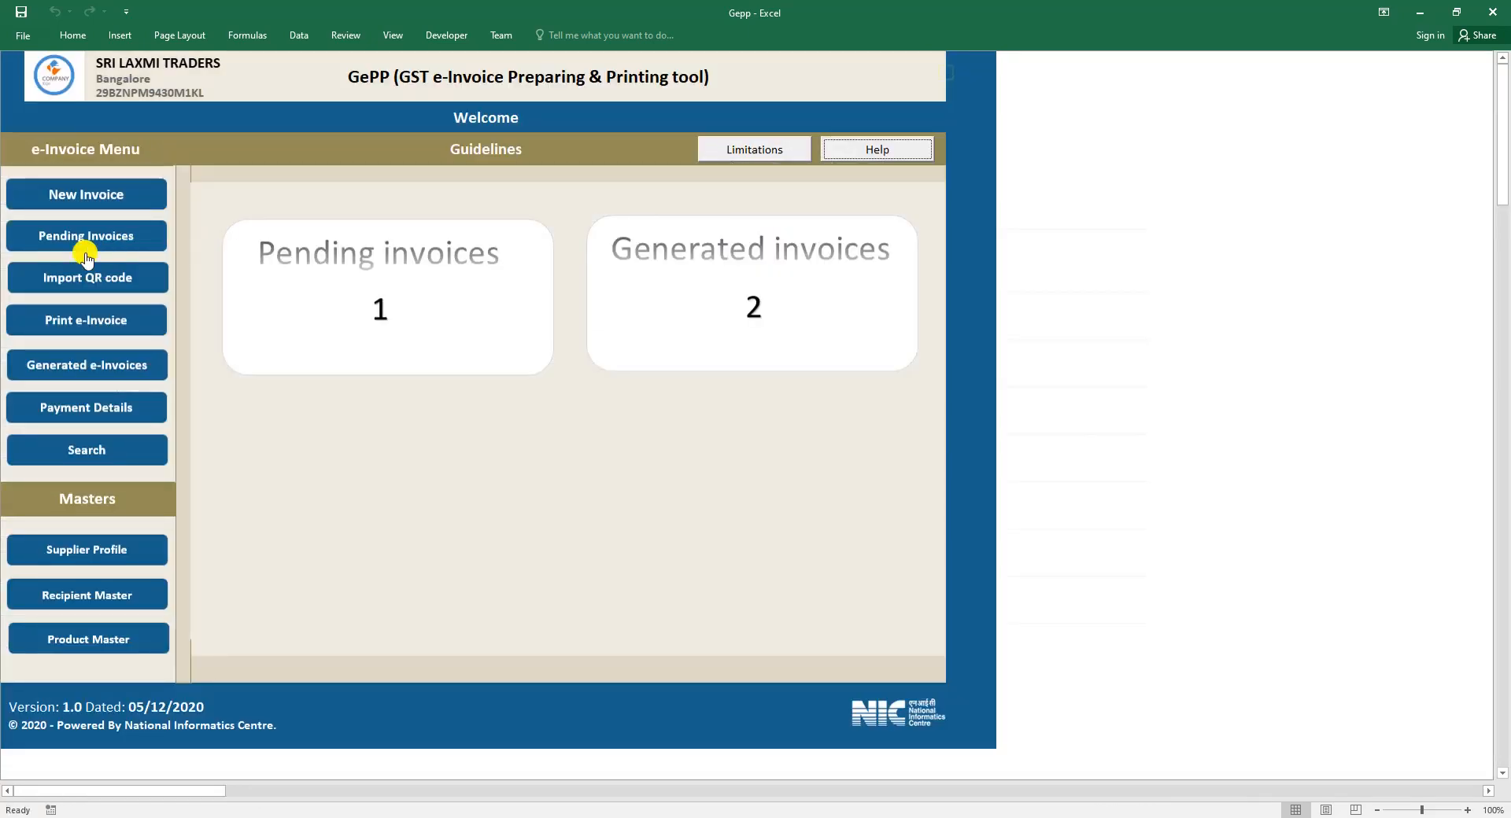
# Examine the IRN and acknowledgement details of both generated e-invoices, and return to the main menu
pyautogui.click(52, 363)
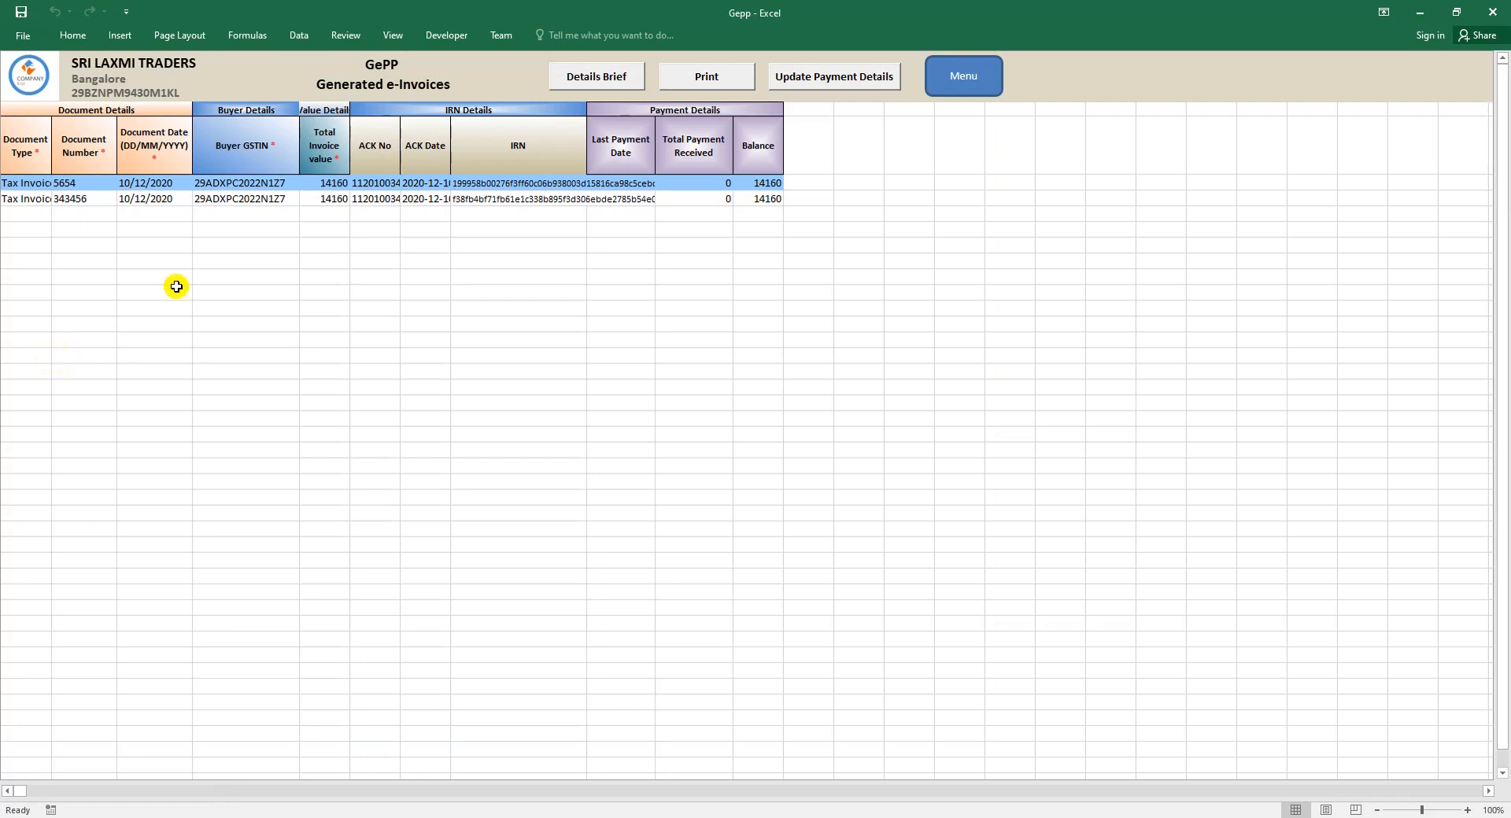
pyautogui.click(197, 199)
pyautogui.click(493, 202)
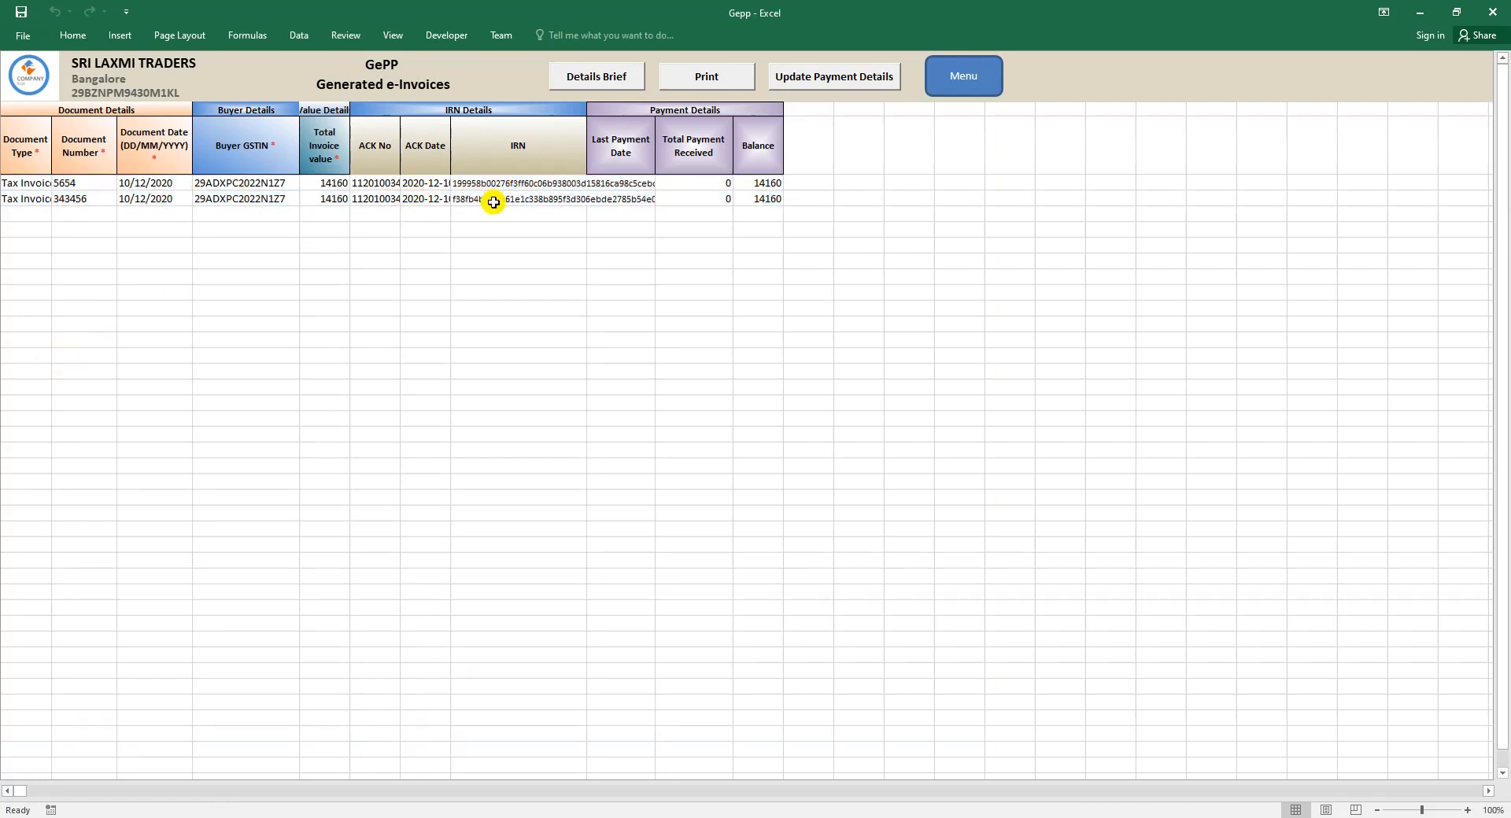
pyautogui.click(597, 179)
pyautogui.click(447, 184)
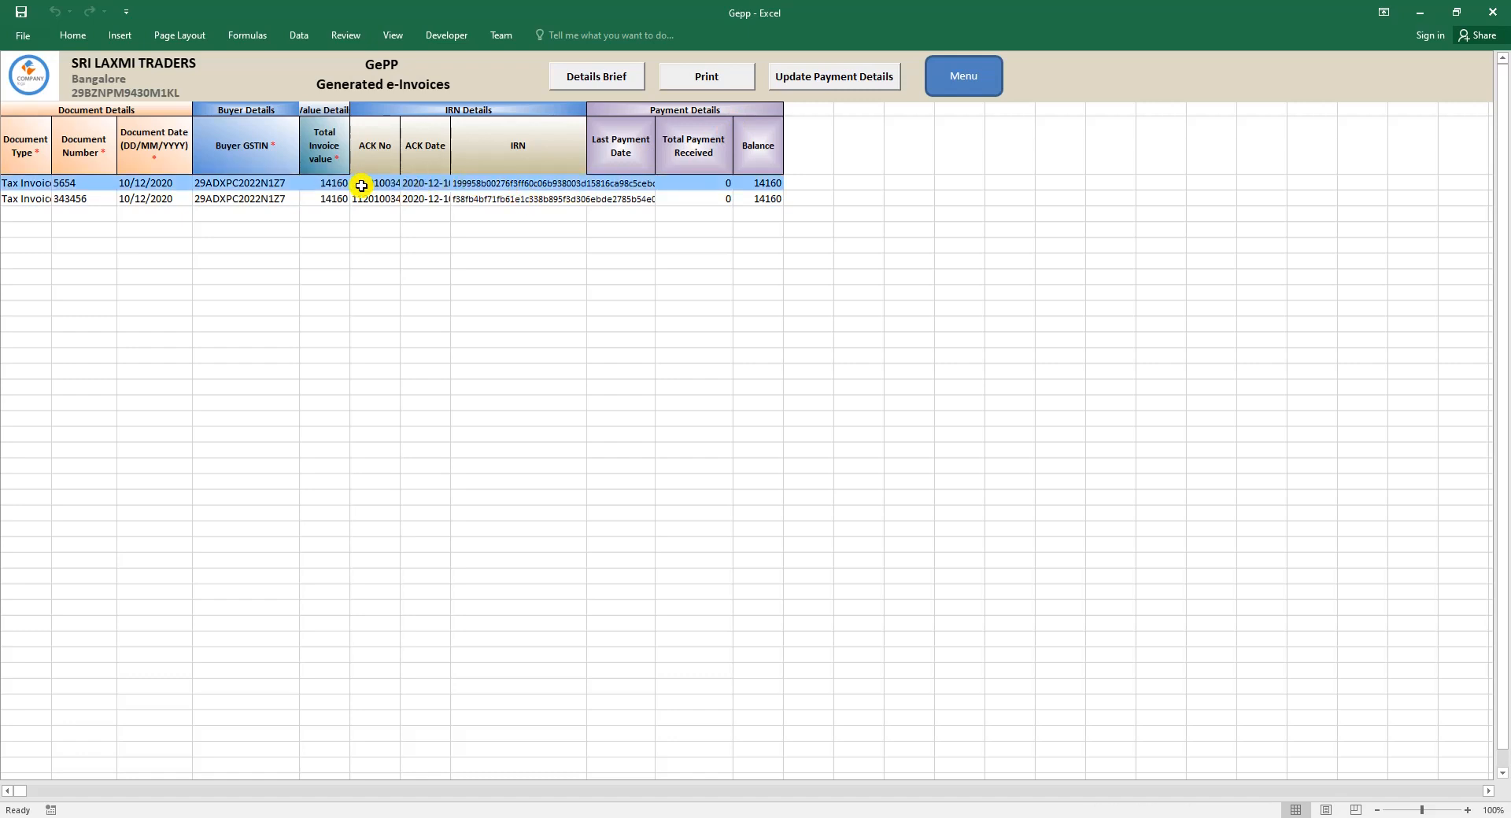
pyautogui.click(944, 83)
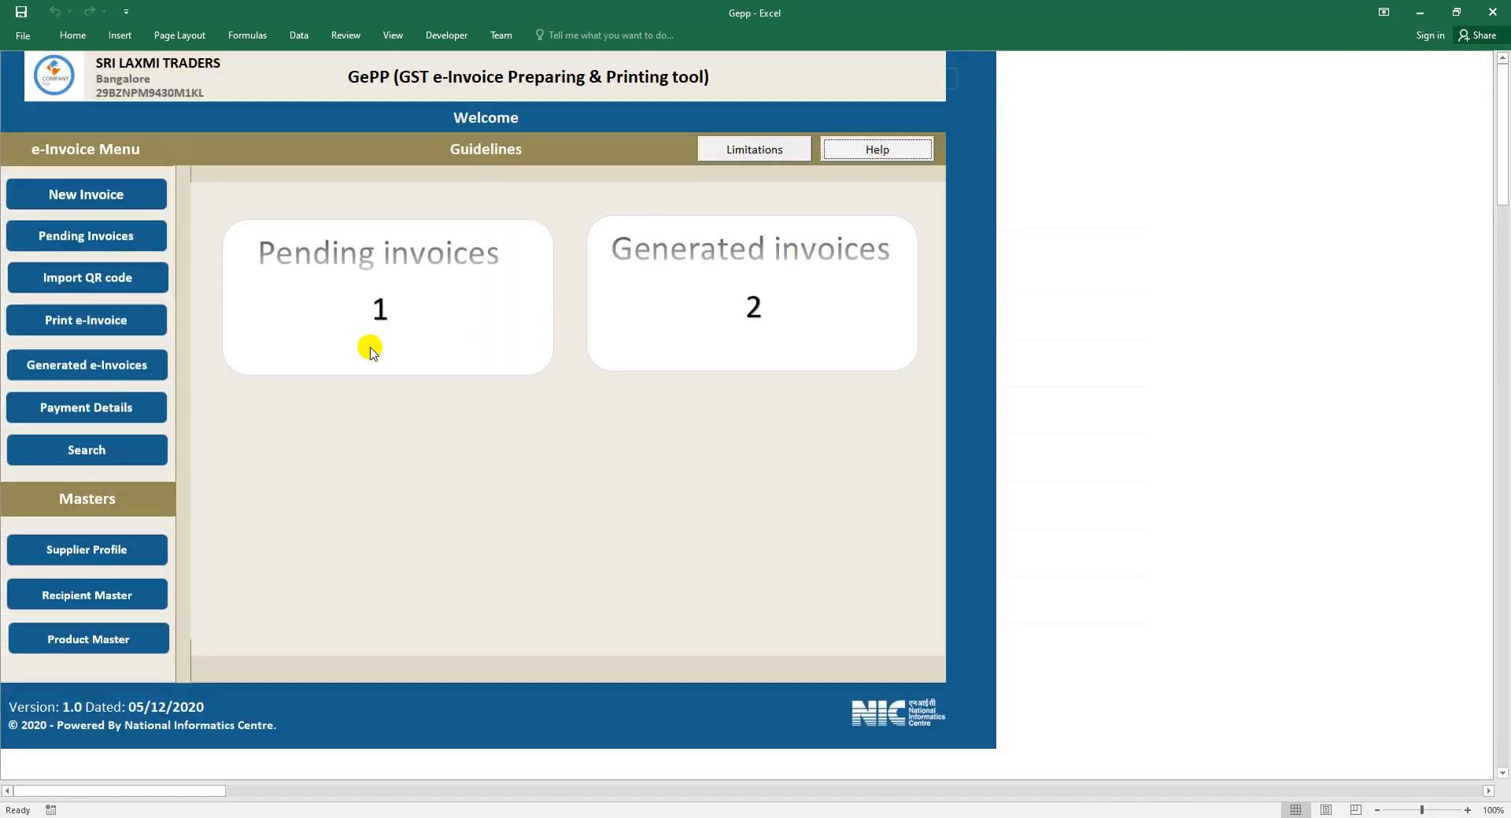
# Record an additional payment of 100 for the first generated invoice in the payment details, and return to the main menu
pyautogui.click(94, 405)
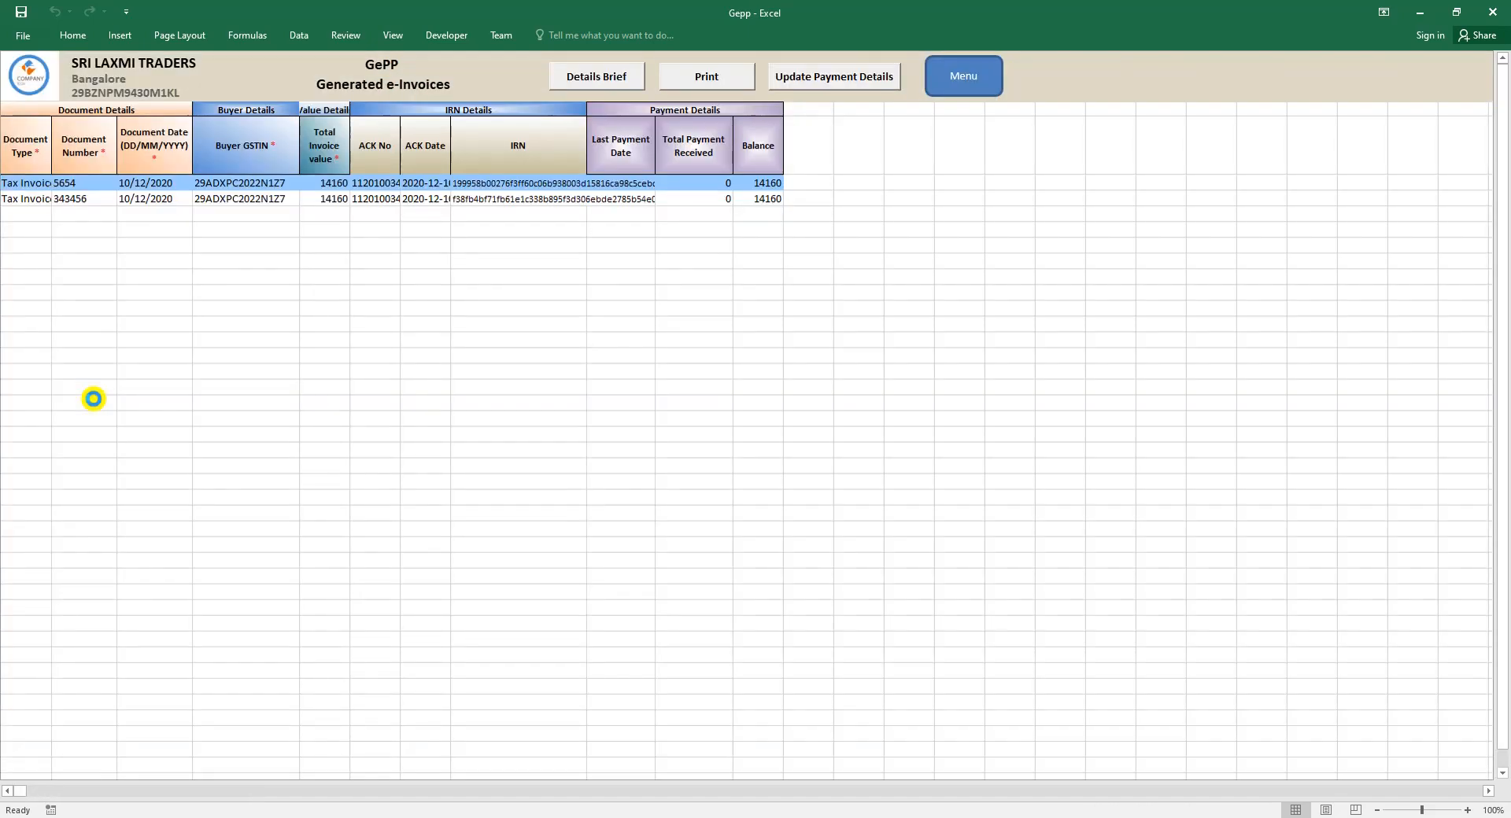
pyautogui.click(816, 77)
pyautogui.click(741, 473)
pyautogui.write('1')
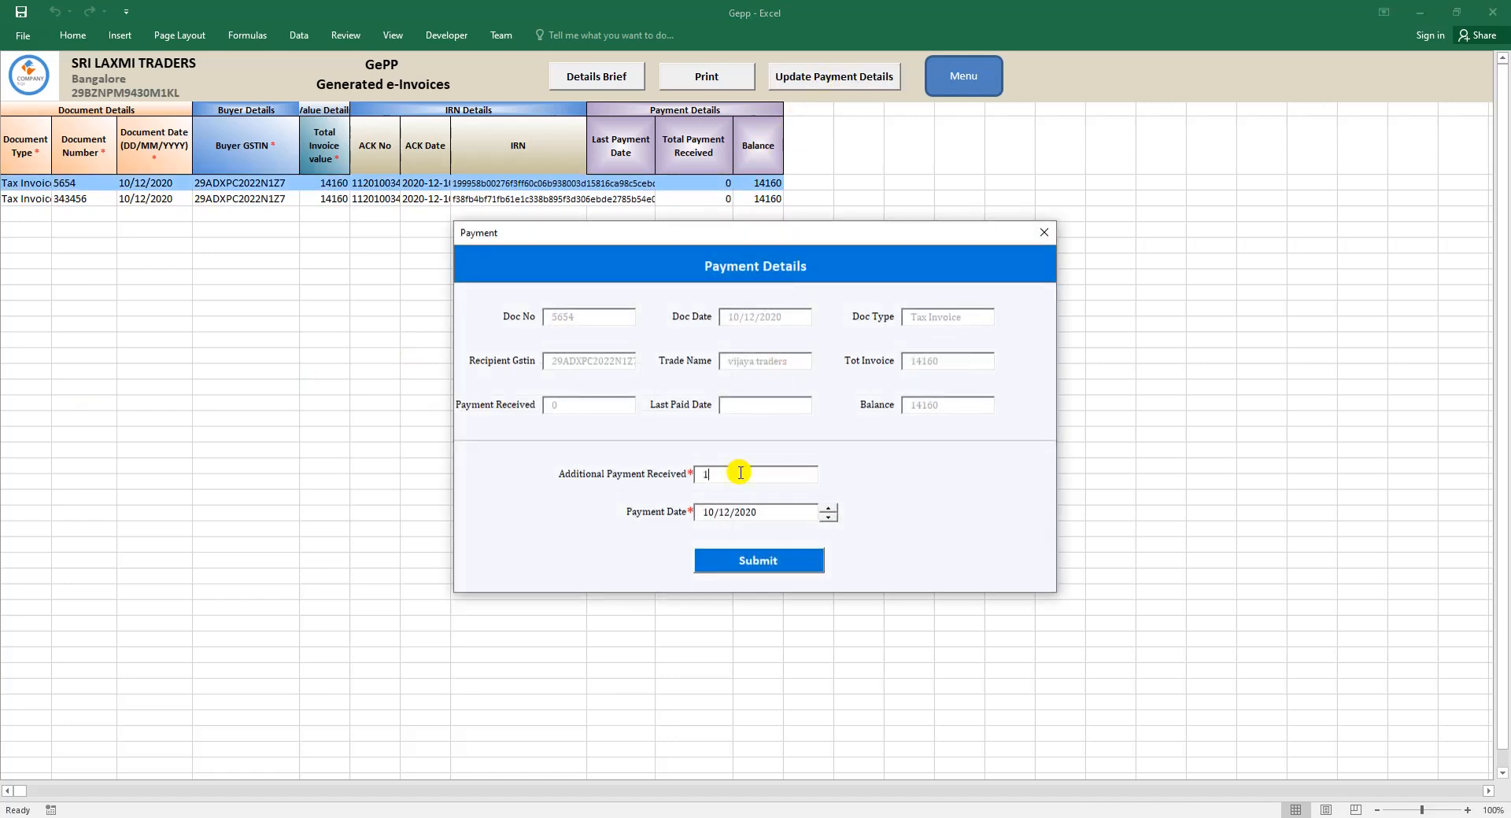
pyautogui.write('00')
pyautogui.click(752, 560)
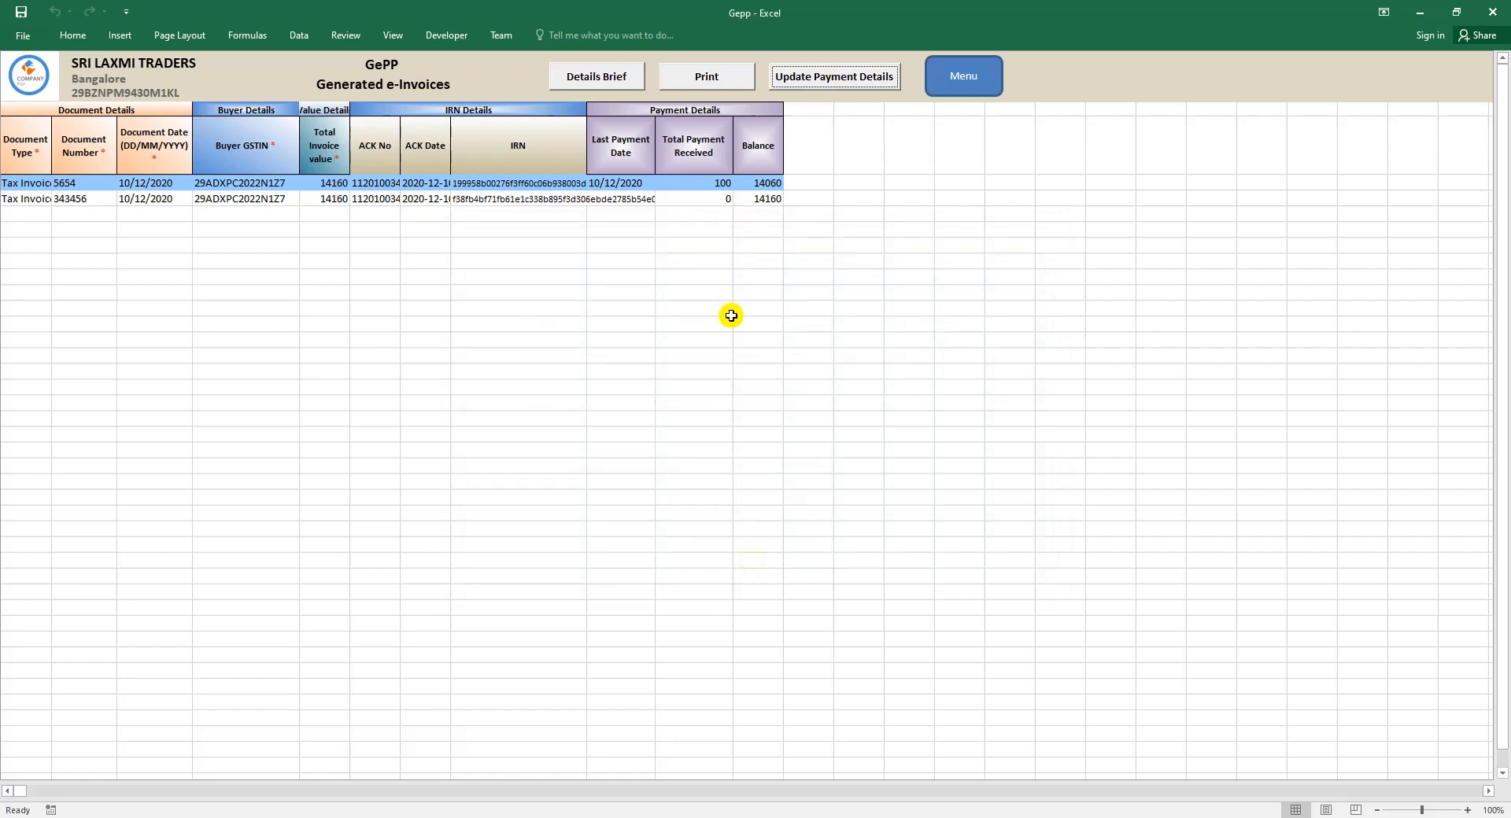
pyautogui.click(978, 64)
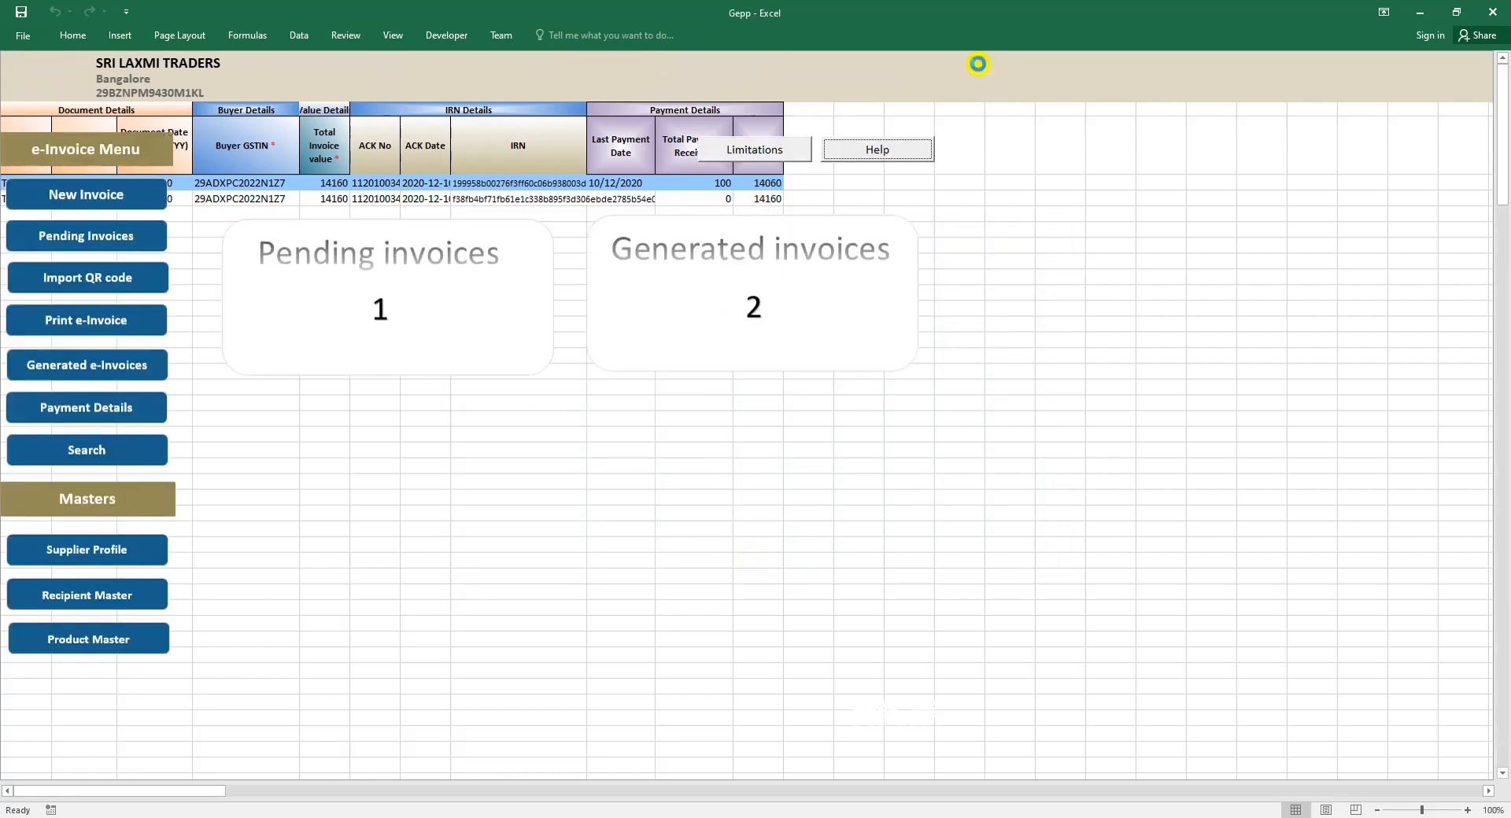
# Search the invoices by the listed recipient's GSTIN, and return to the main menu
pyautogui.click(88, 450)
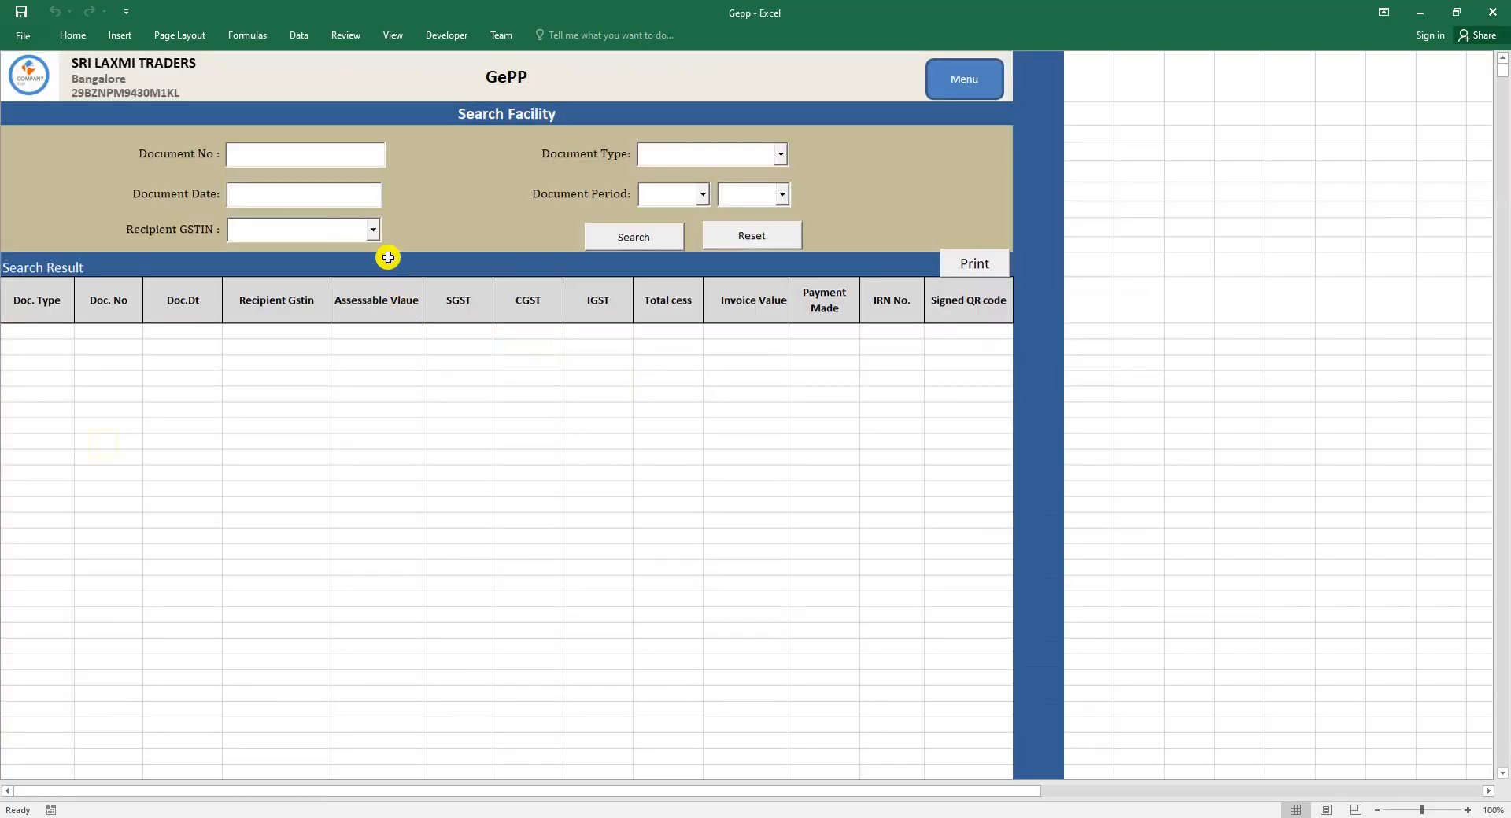
pyautogui.click(372, 229)
pyautogui.click(344, 247)
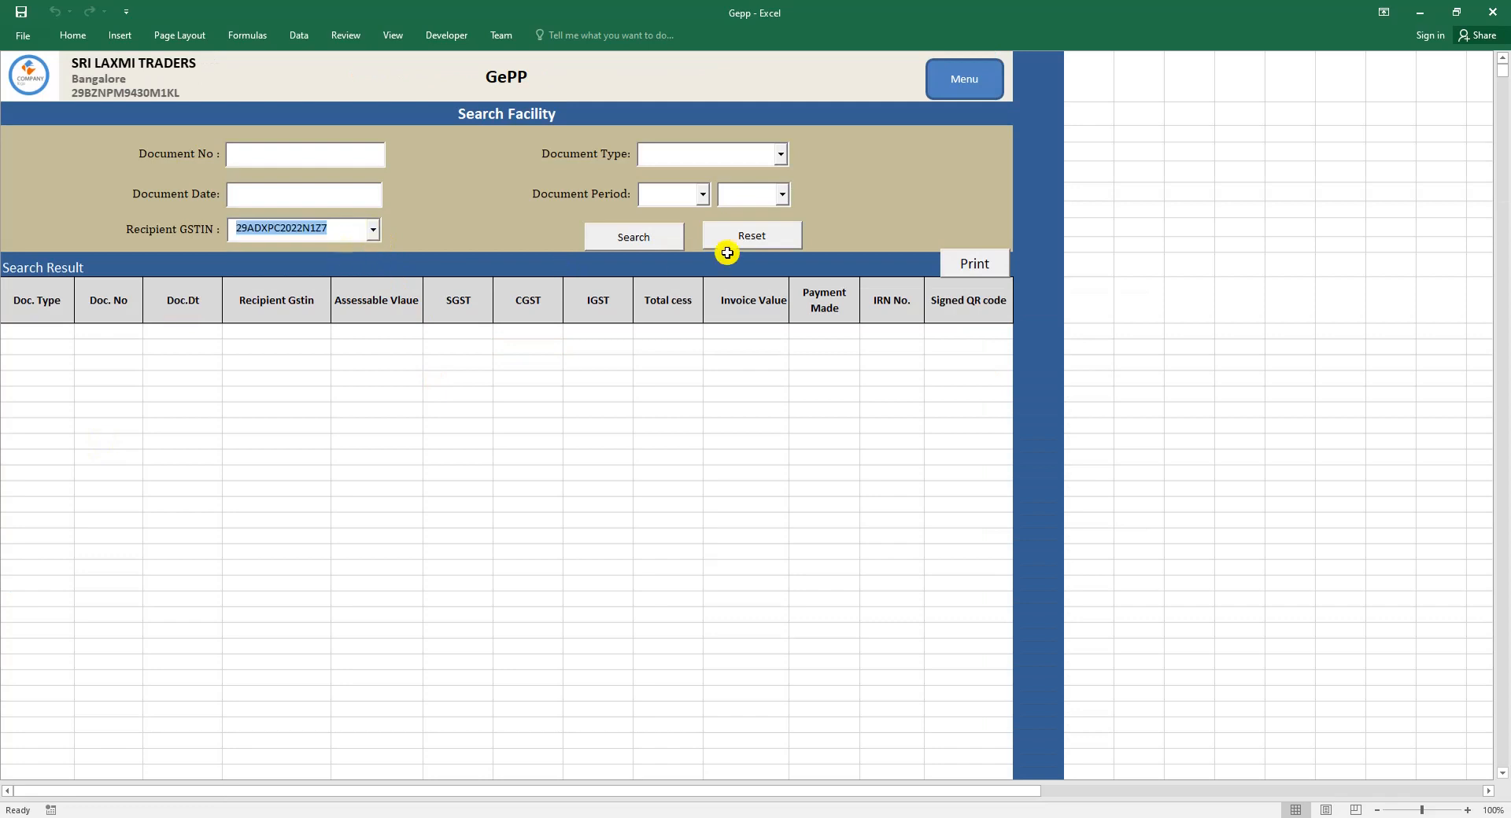
pyautogui.click(658, 236)
pyautogui.click(304, 331)
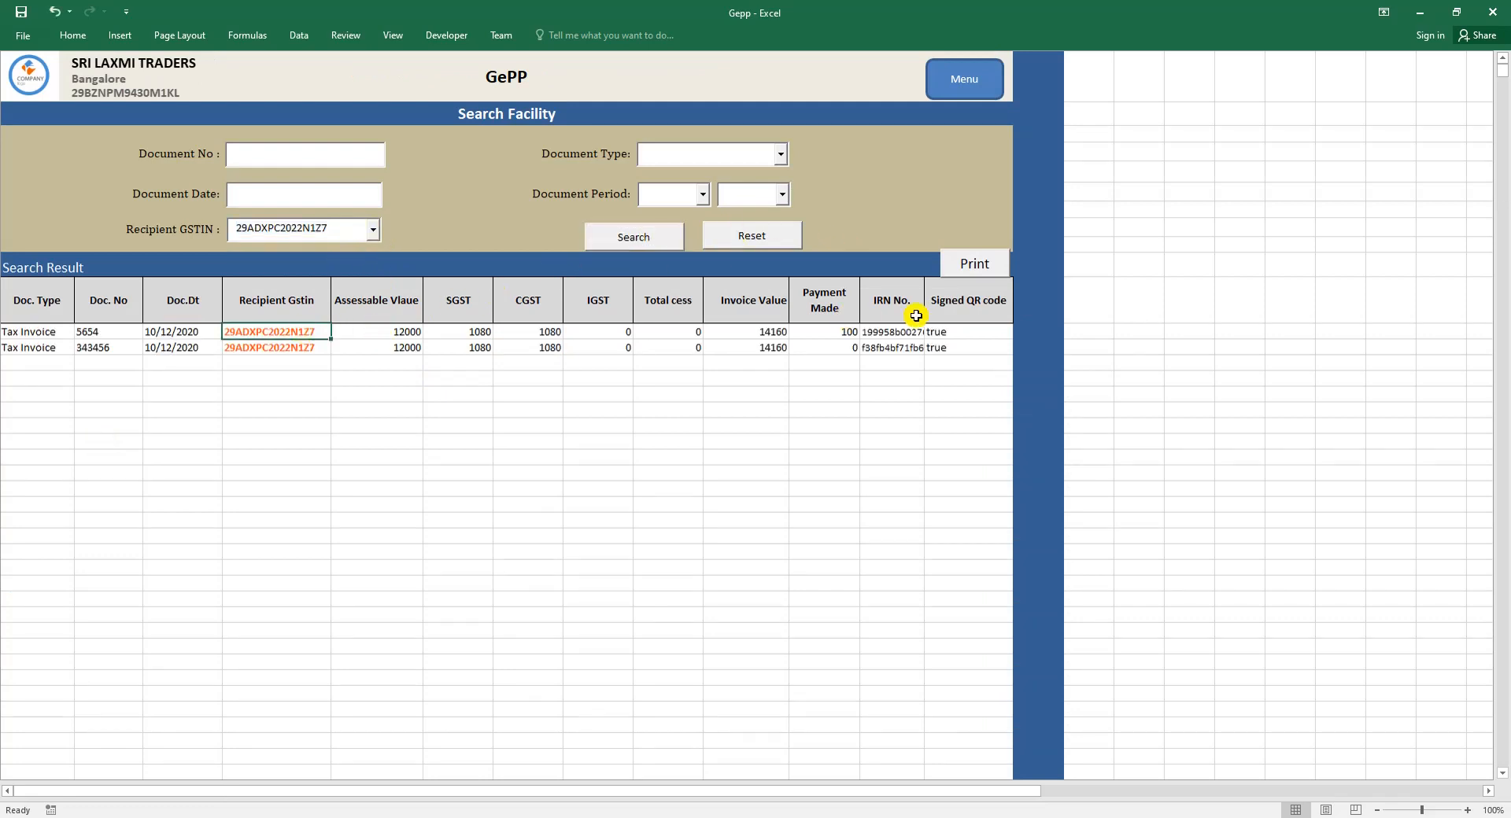
pyautogui.click(975, 79)
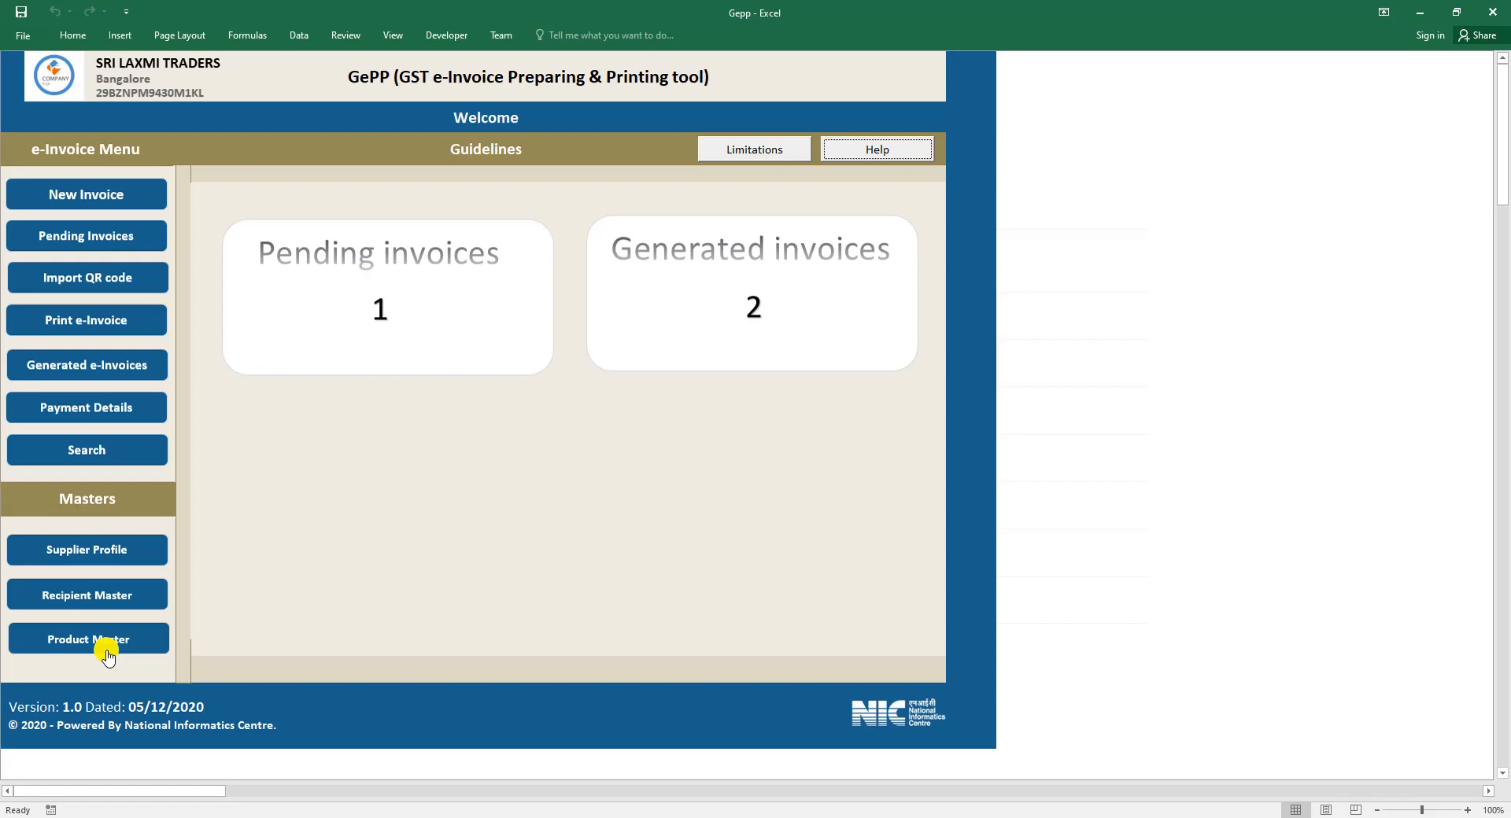
# Review the supplier profile's state list and company logo upload, and return to the main menu without choosing a logo file
pyautogui.click(100, 552)
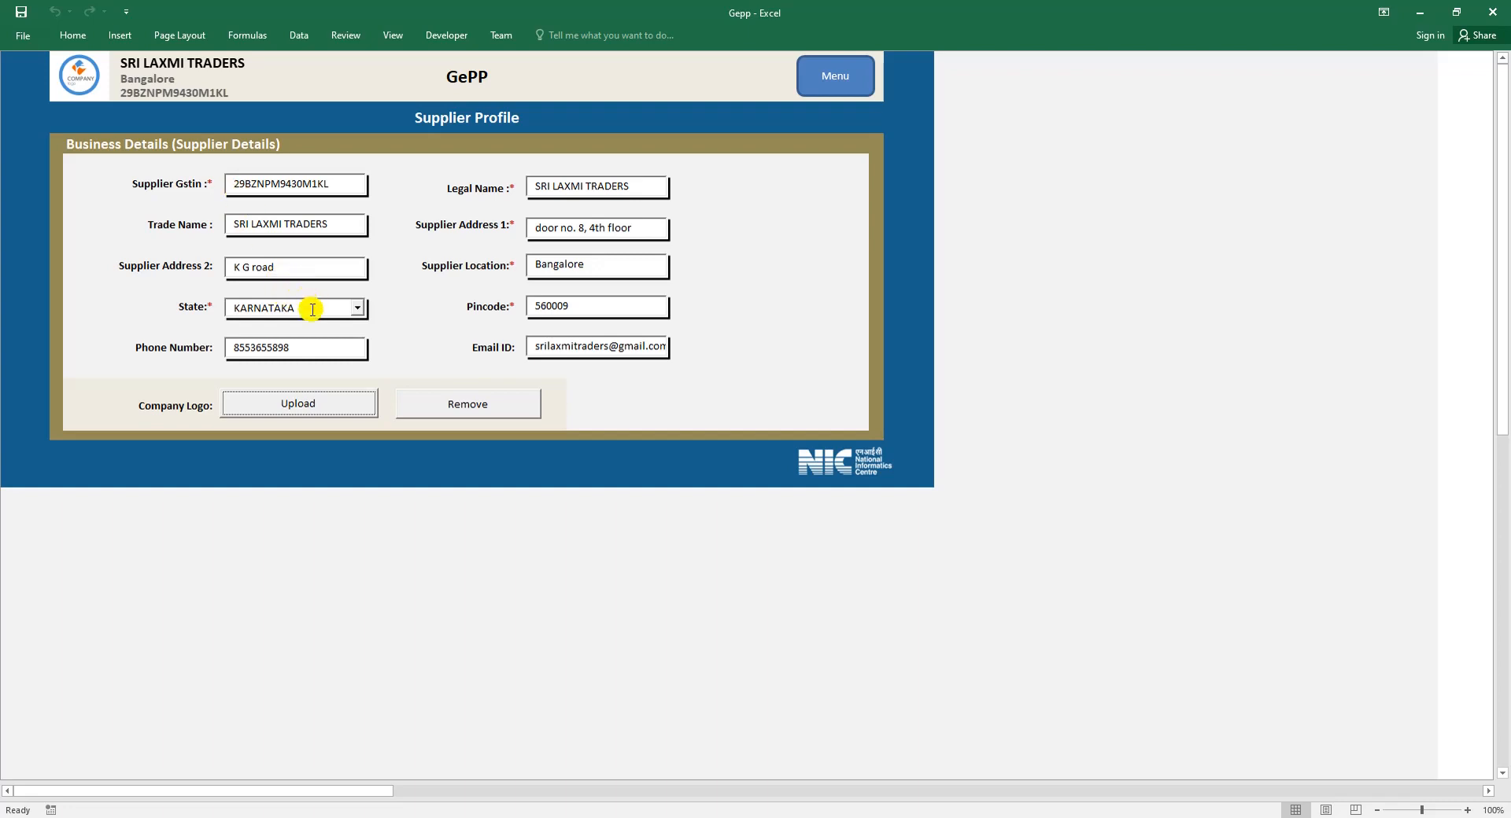
pyautogui.click(223, 306)
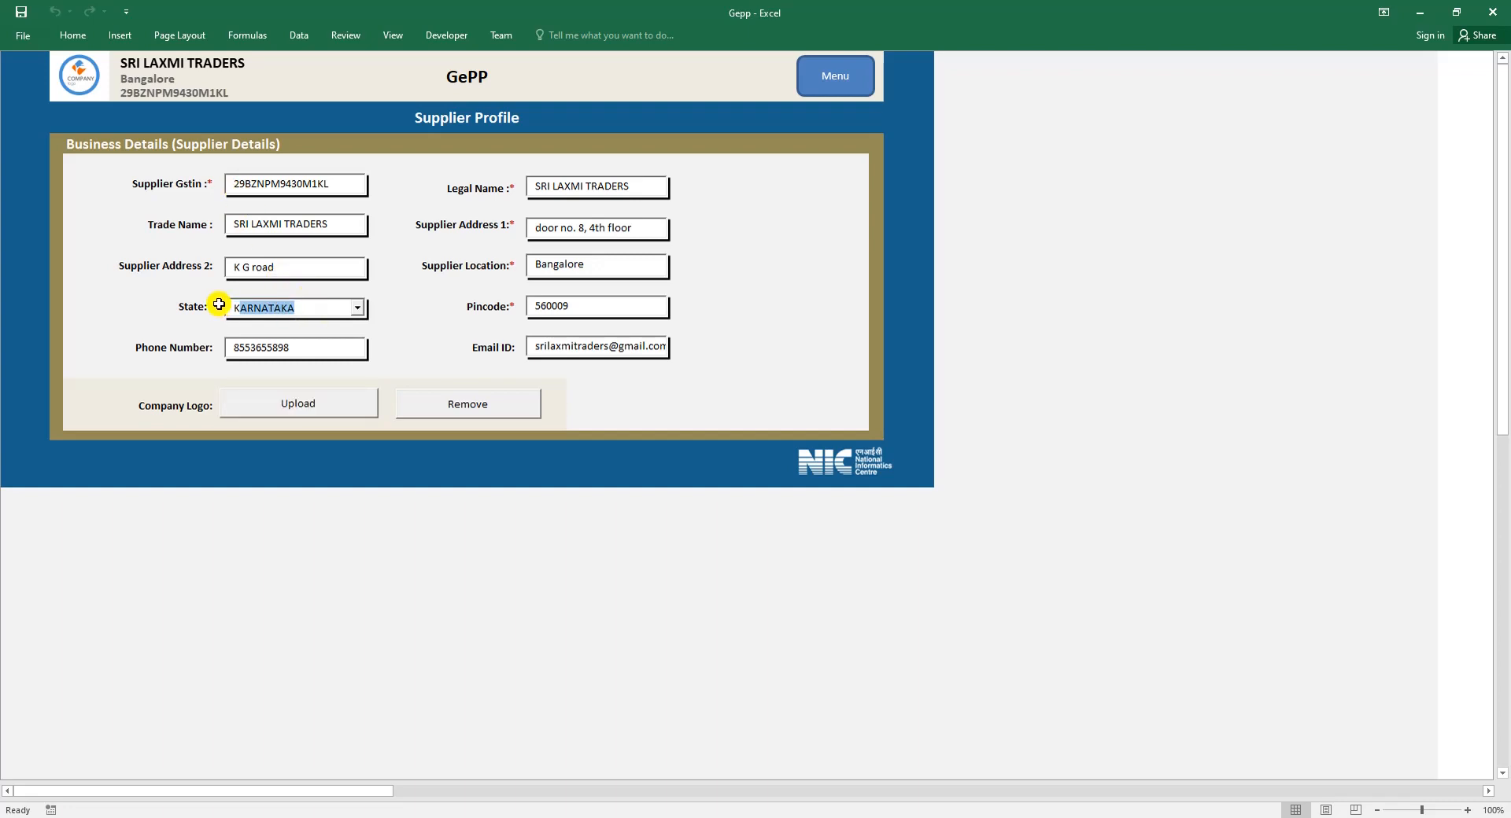
pyautogui.click(358, 309)
pyautogui.click(334, 324)
pyautogui.click(303, 404)
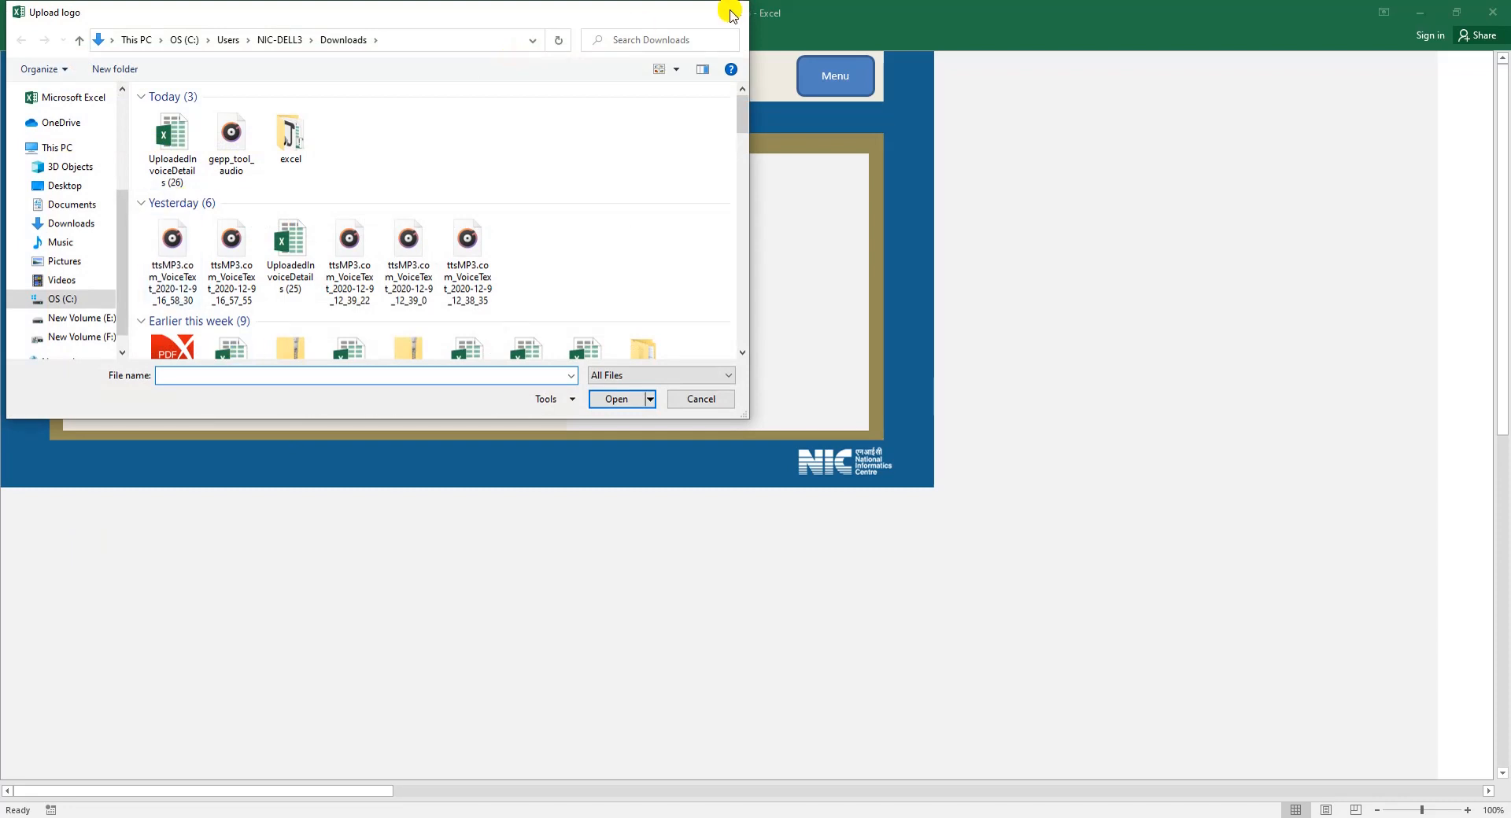
pyautogui.click(737, 22)
pyautogui.click(835, 75)
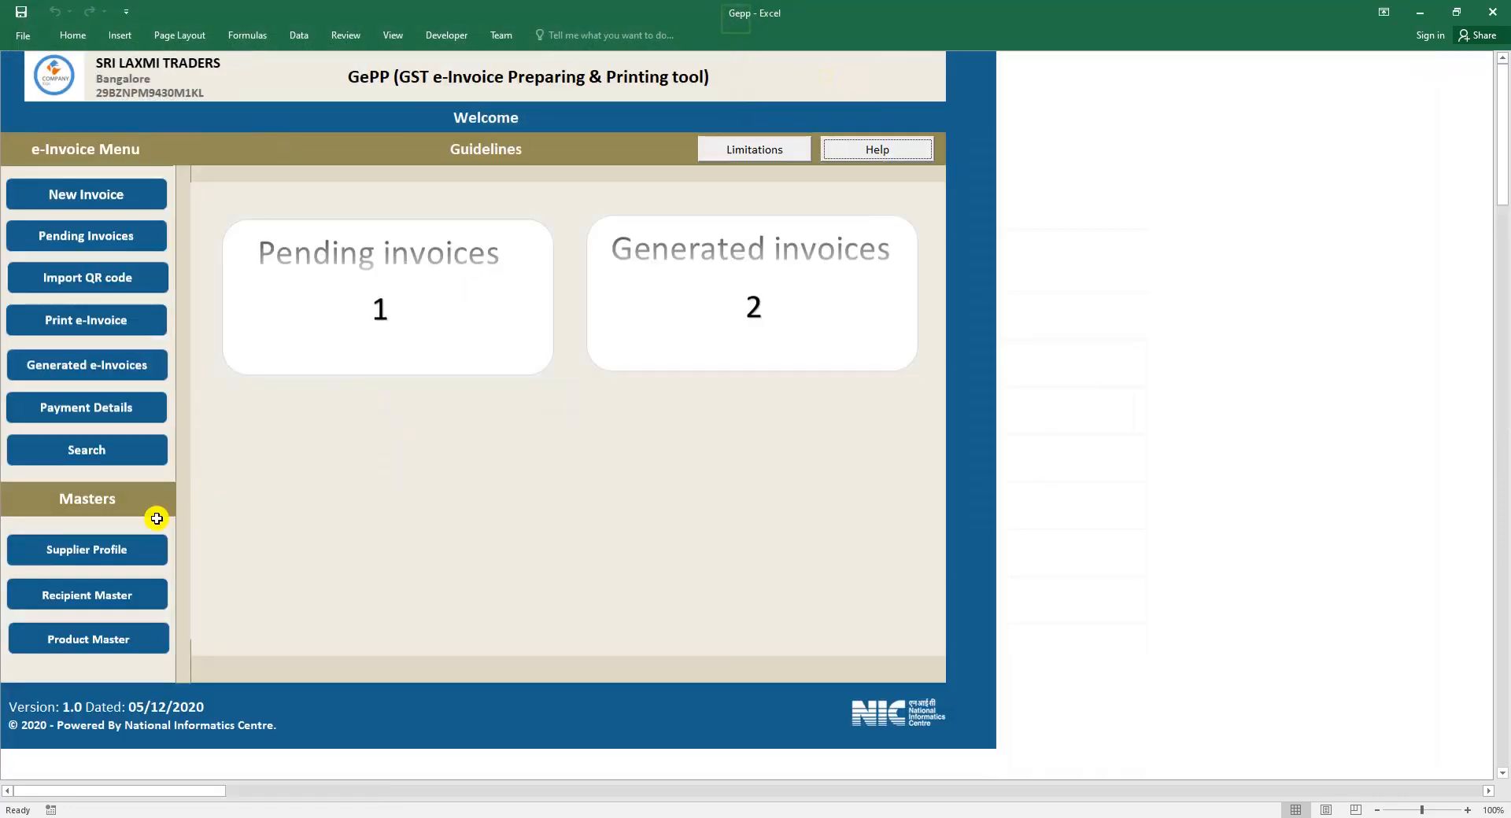
# Update the vijaya traders recipient record by rewriting part of its second address line in capitals, and return to the main menu
pyautogui.click(108, 590)
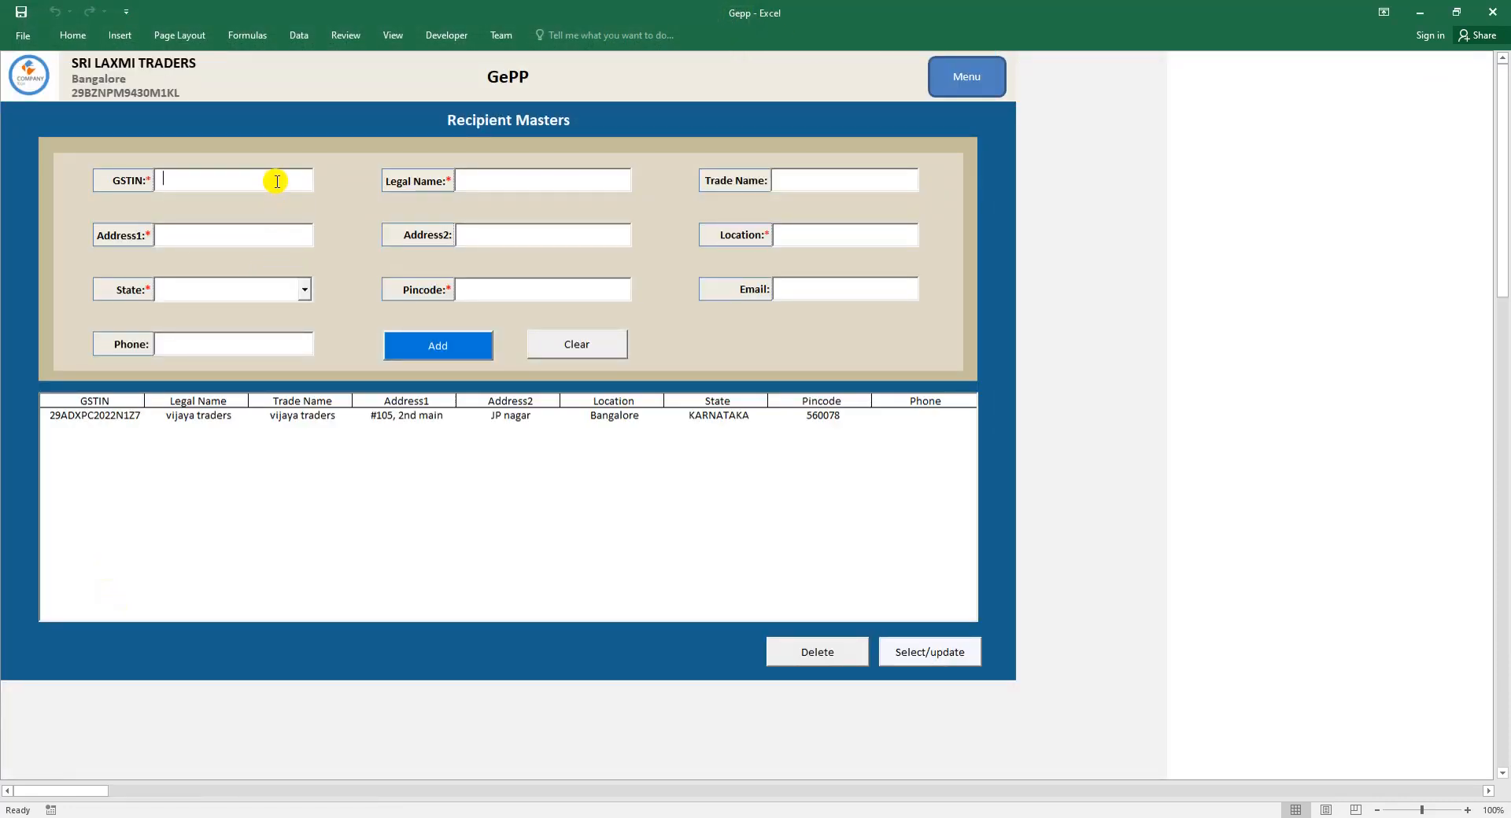
pyautogui.click(196, 415)
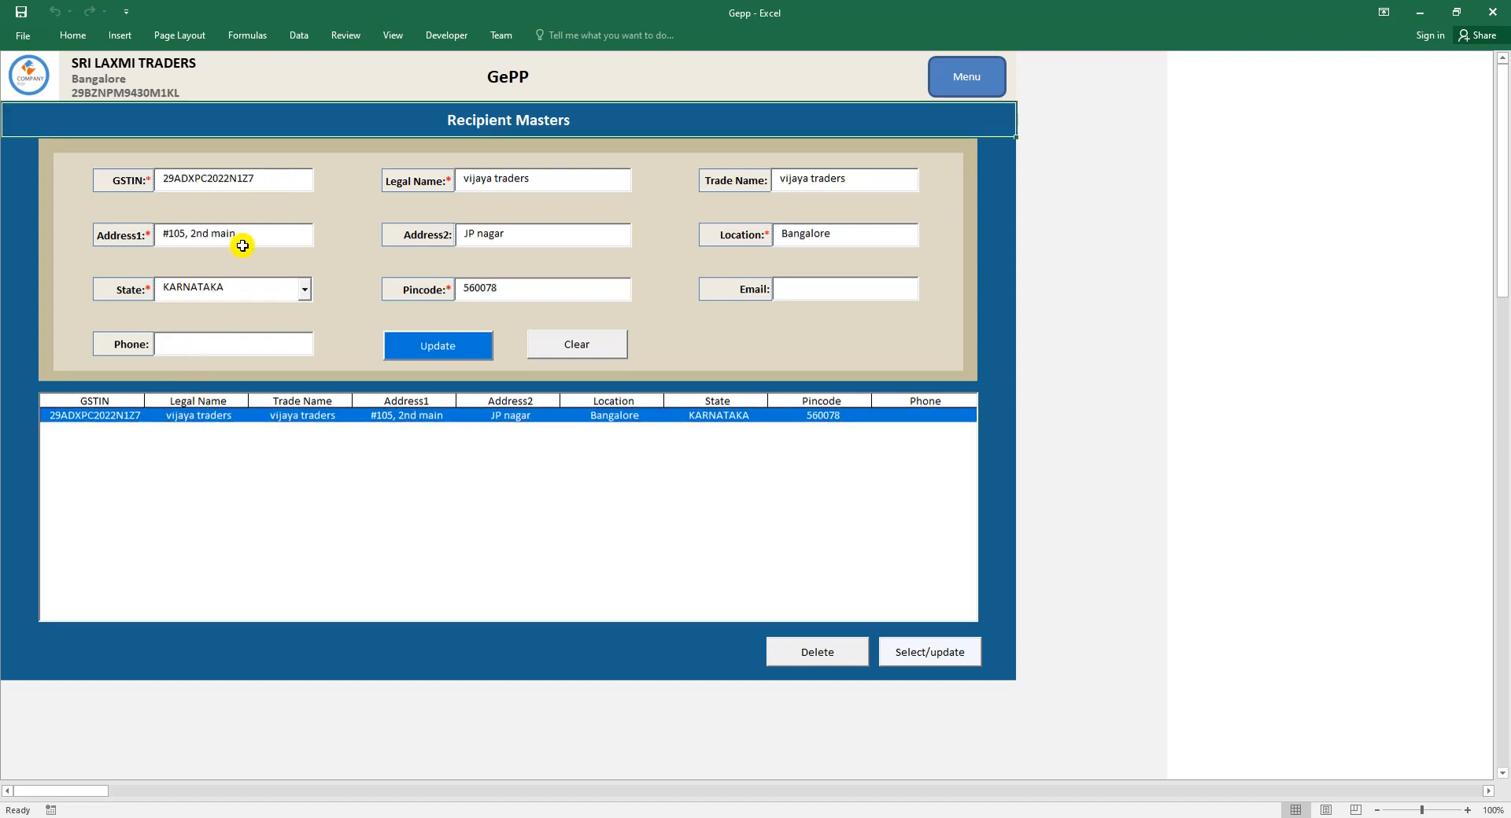
pyautogui.click(509, 234)
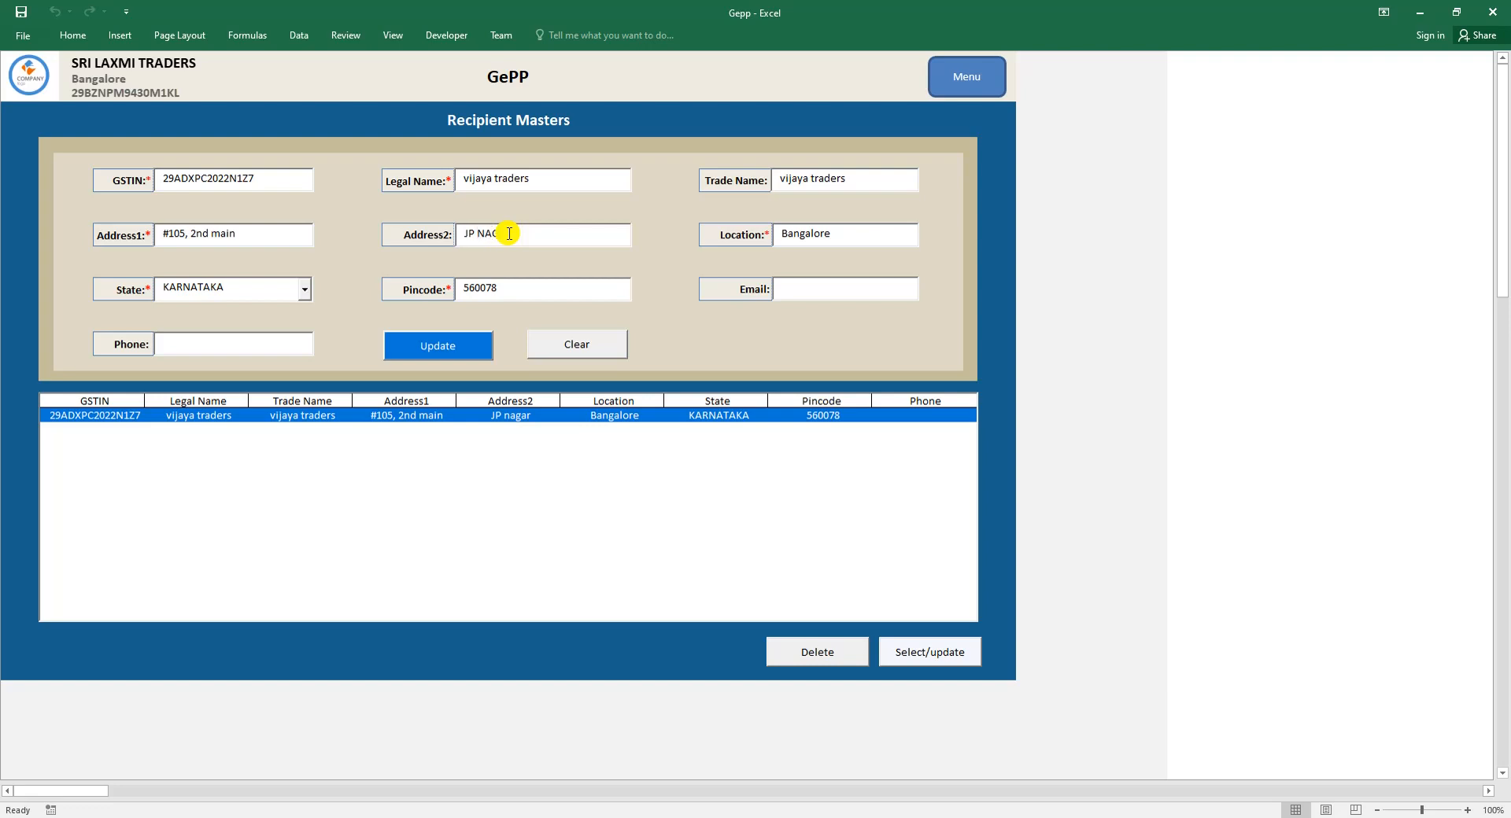
pyautogui.click(457, 347)
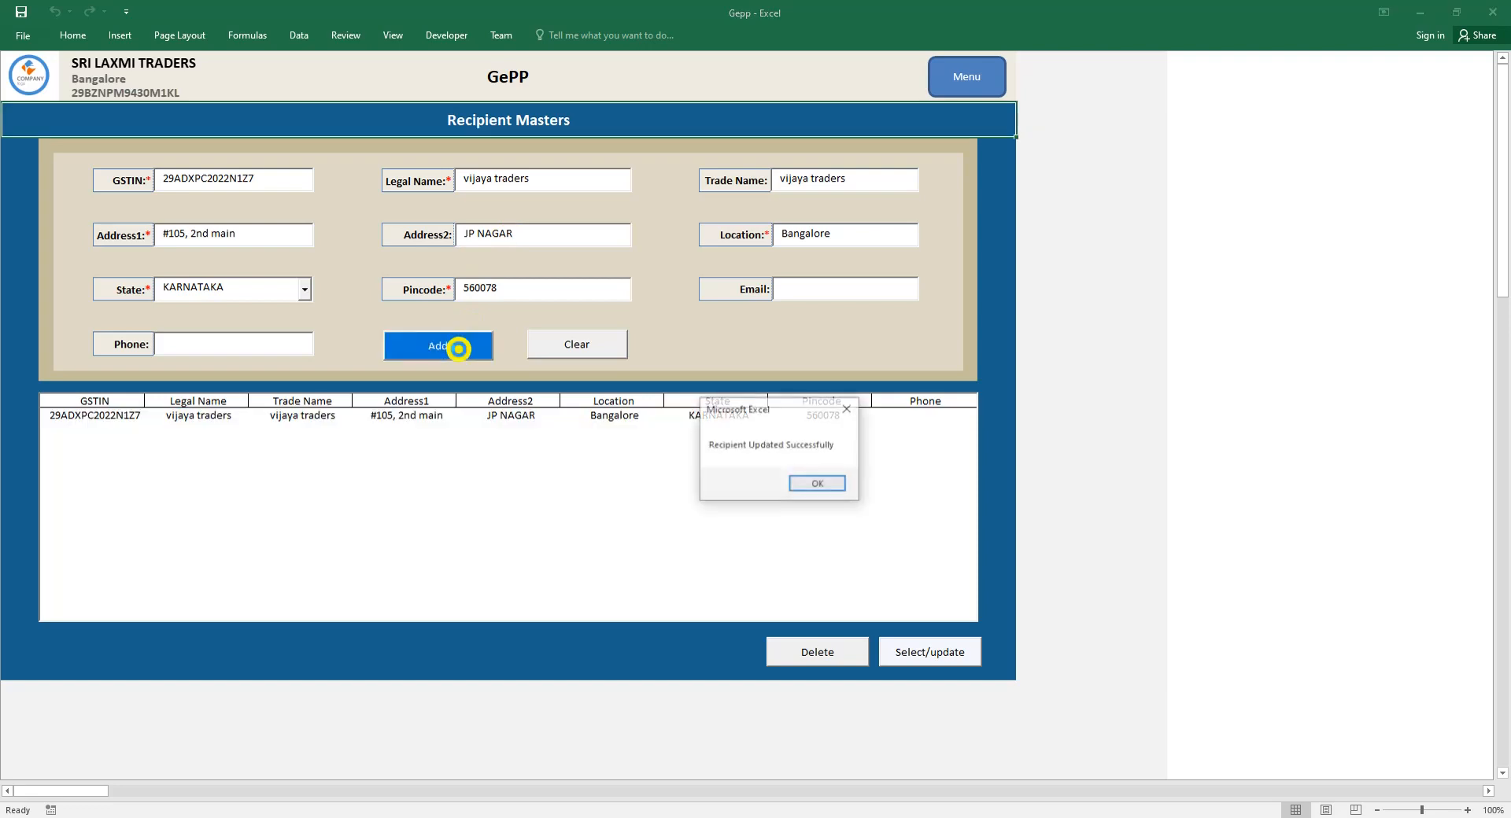
pyautogui.click(818, 485)
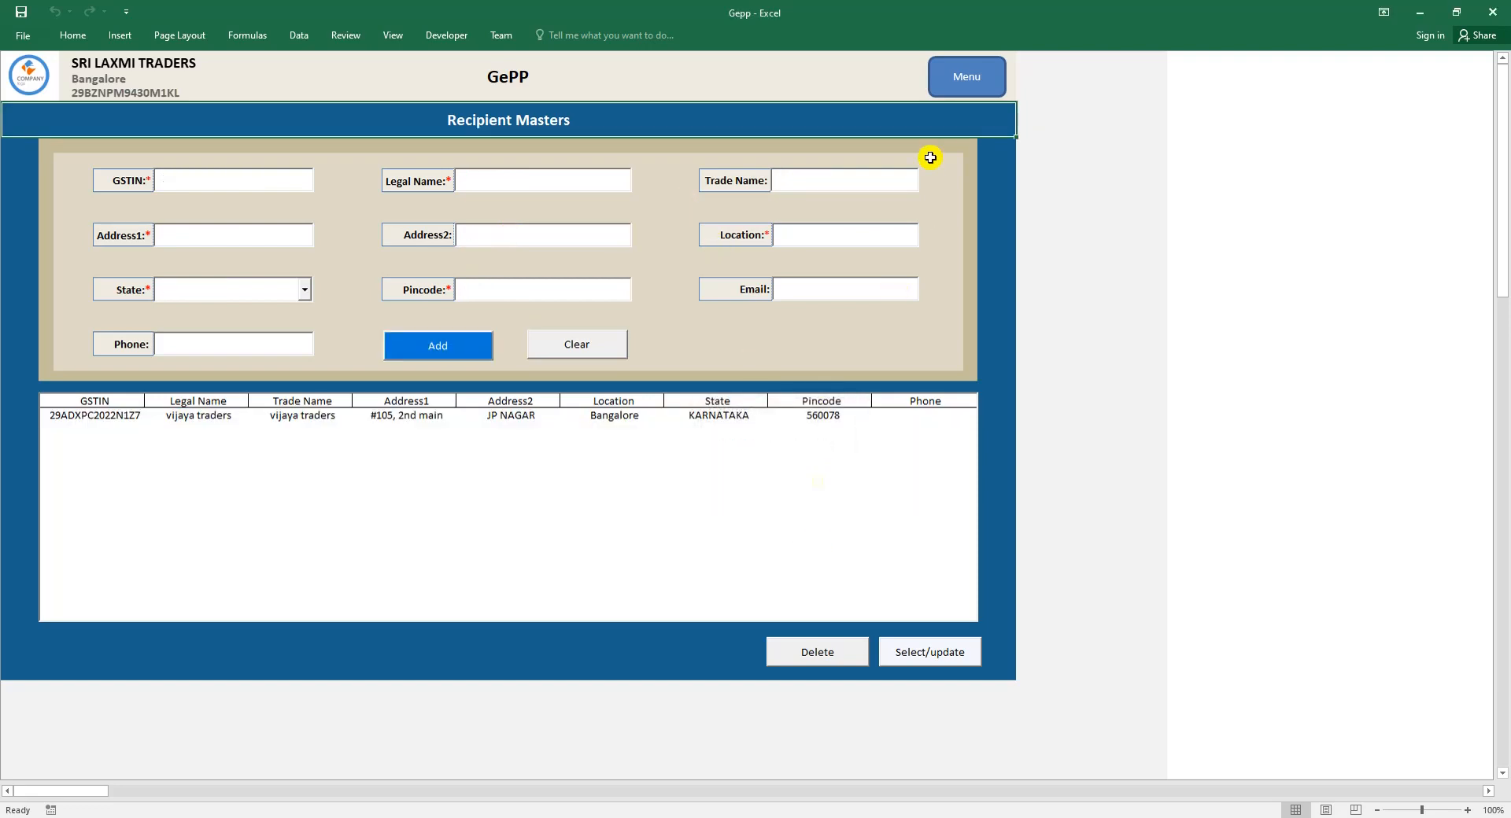
pyautogui.click(957, 78)
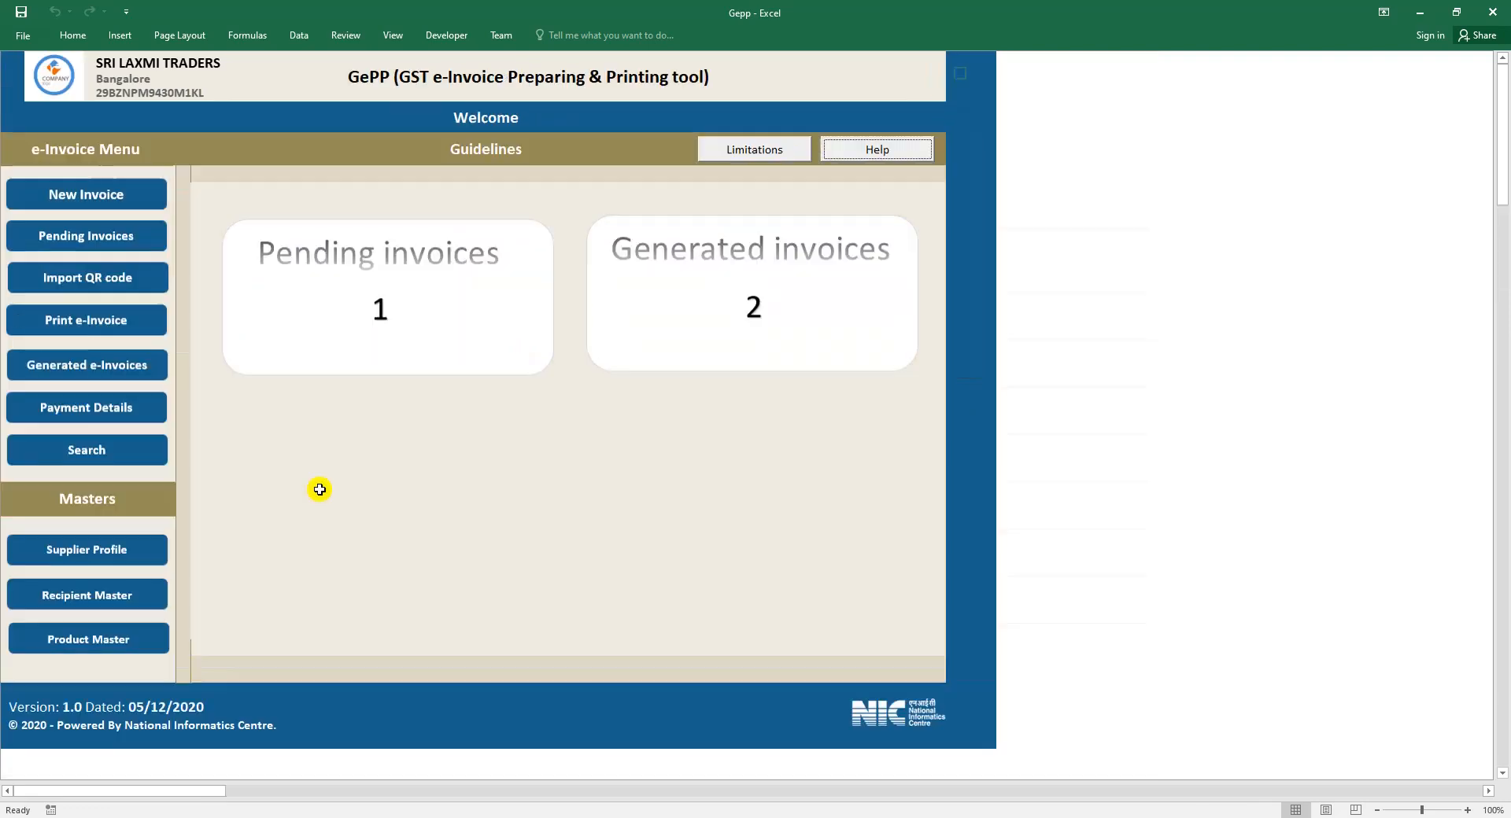
# Set the unit price of steel sheets to 1200 in the product master, and return to the main menu
pyautogui.click(64, 637)
pyautogui.click(344, 162)
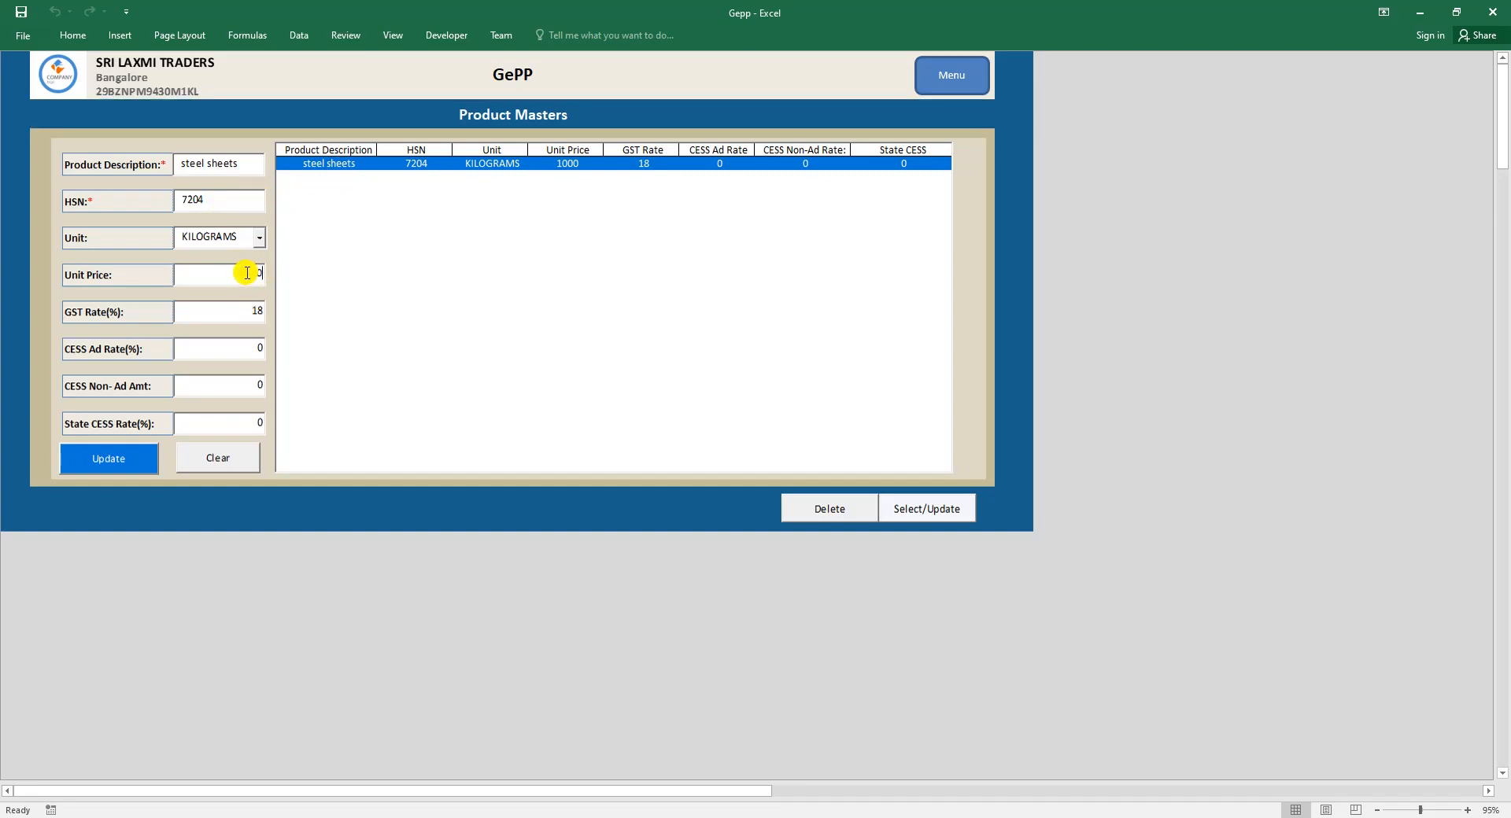
pyautogui.click(99, 458)
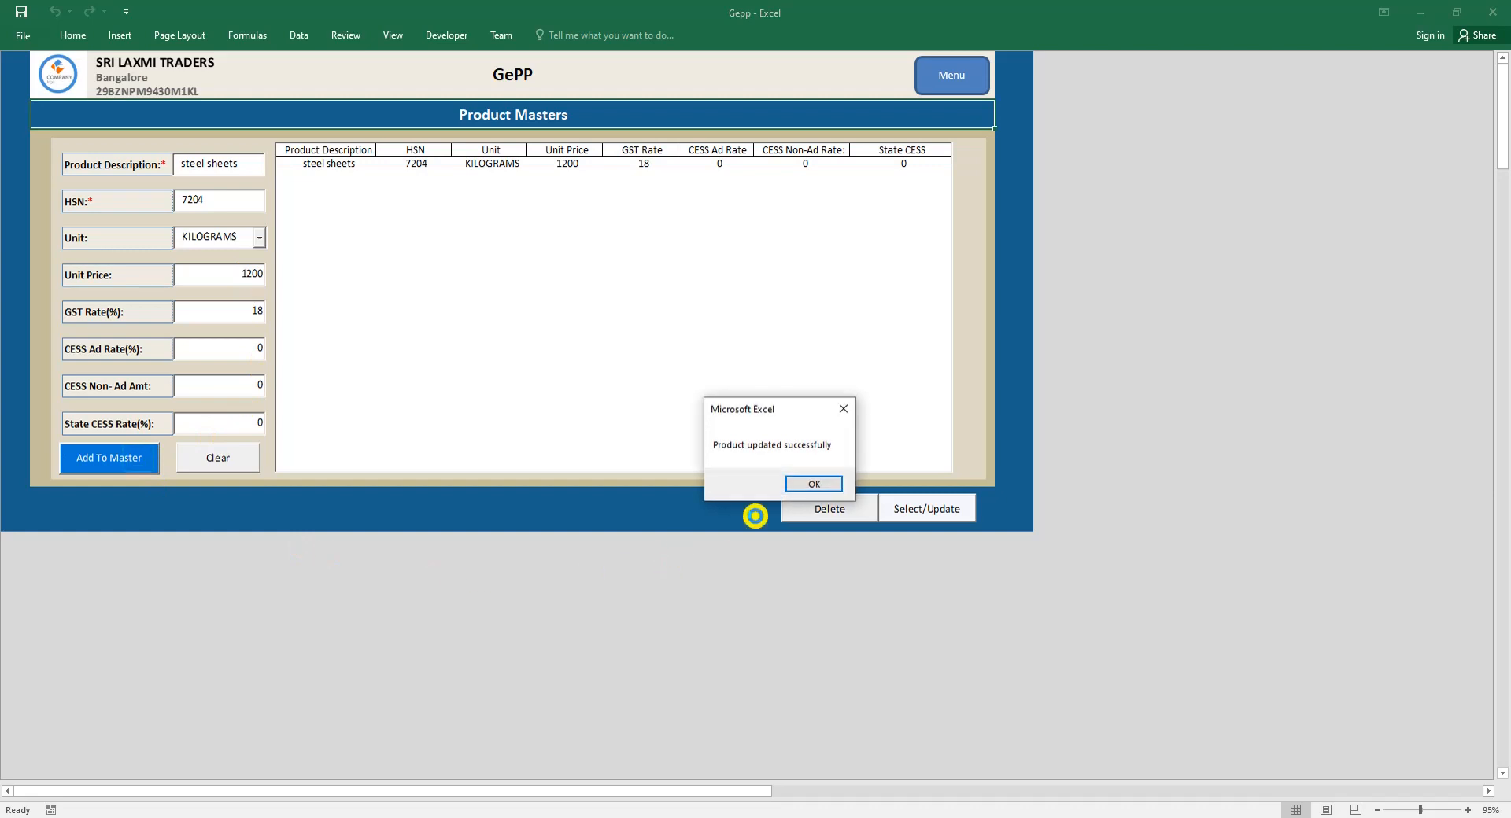
pyautogui.click(816, 484)
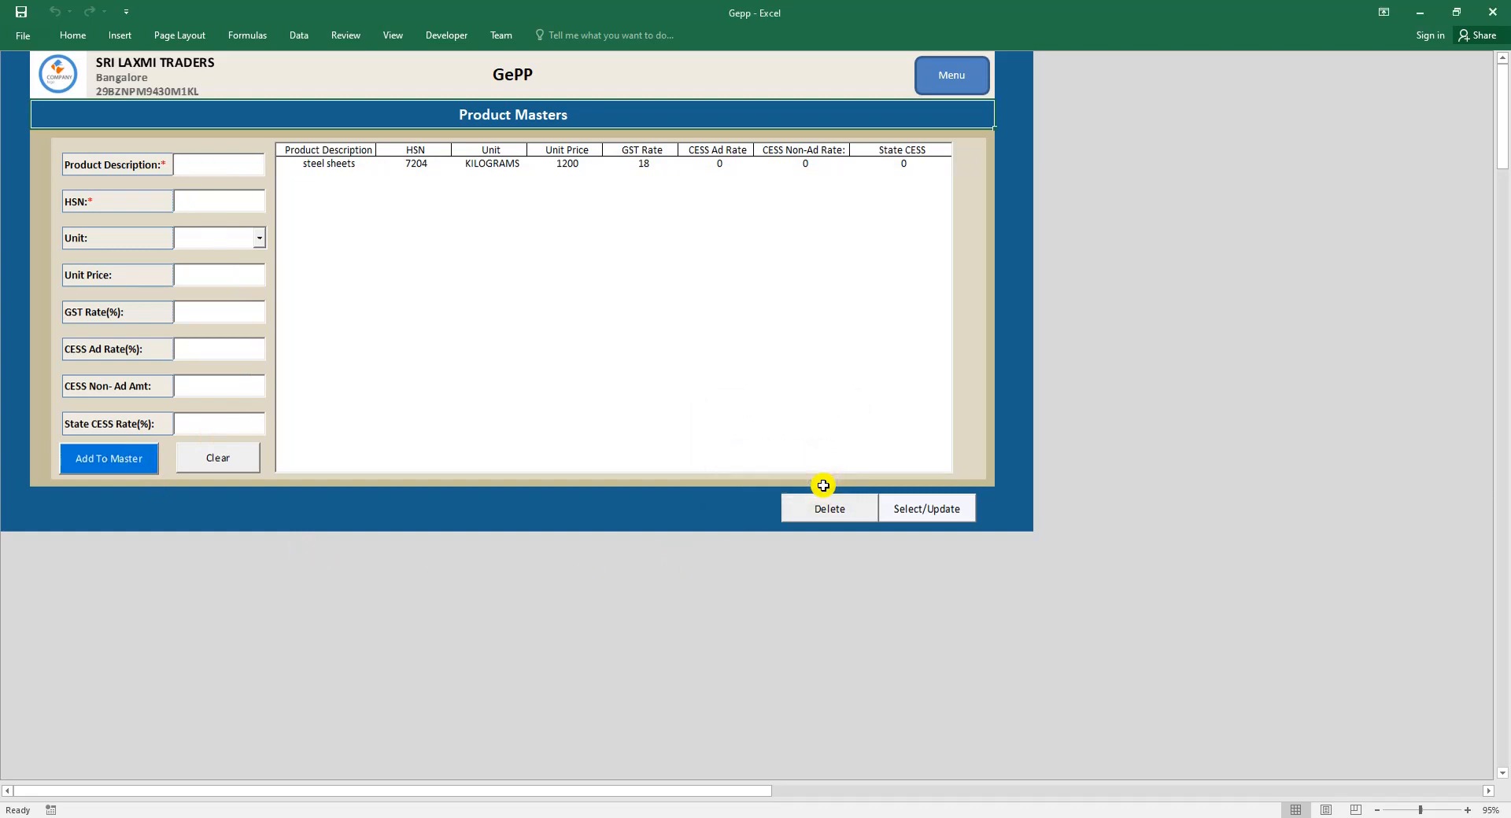
pyautogui.click(936, 80)
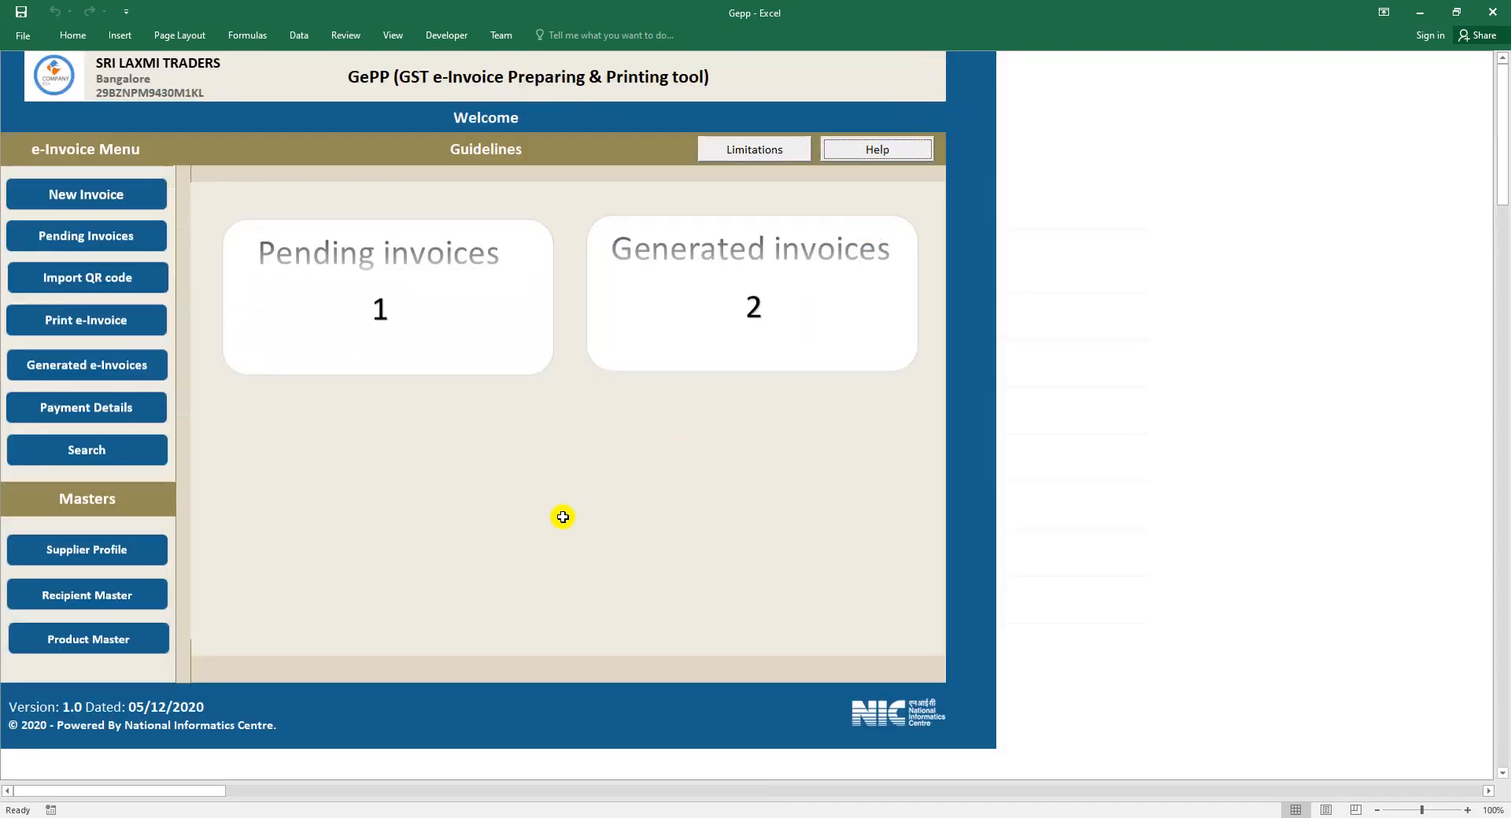
# Start a new B2B invoice with reverse charge No, document type Tax Invoice and document number 1232
pyautogui.click(106, 195)
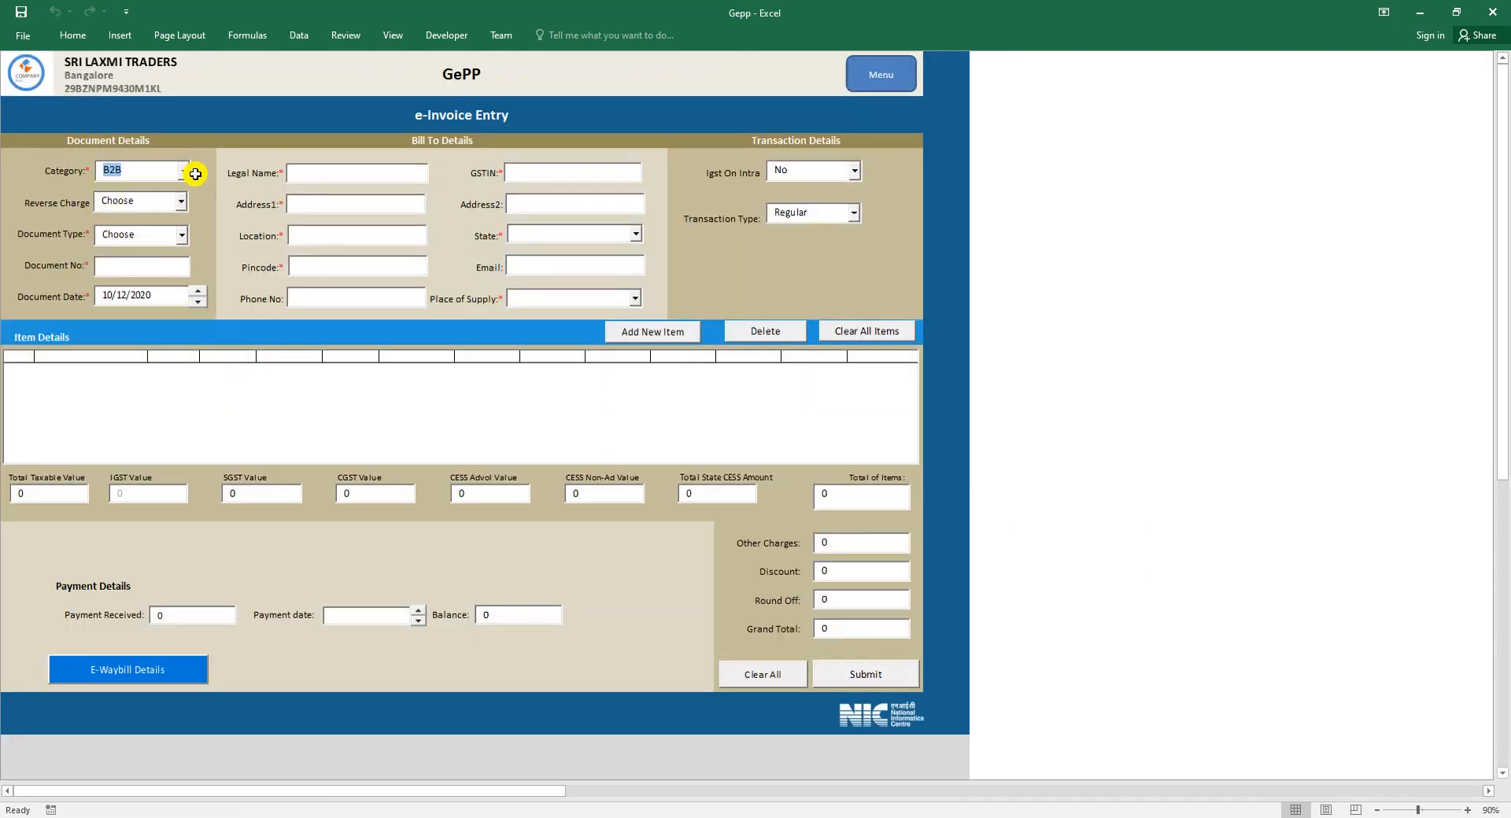
pyautogui.click(181, 202)
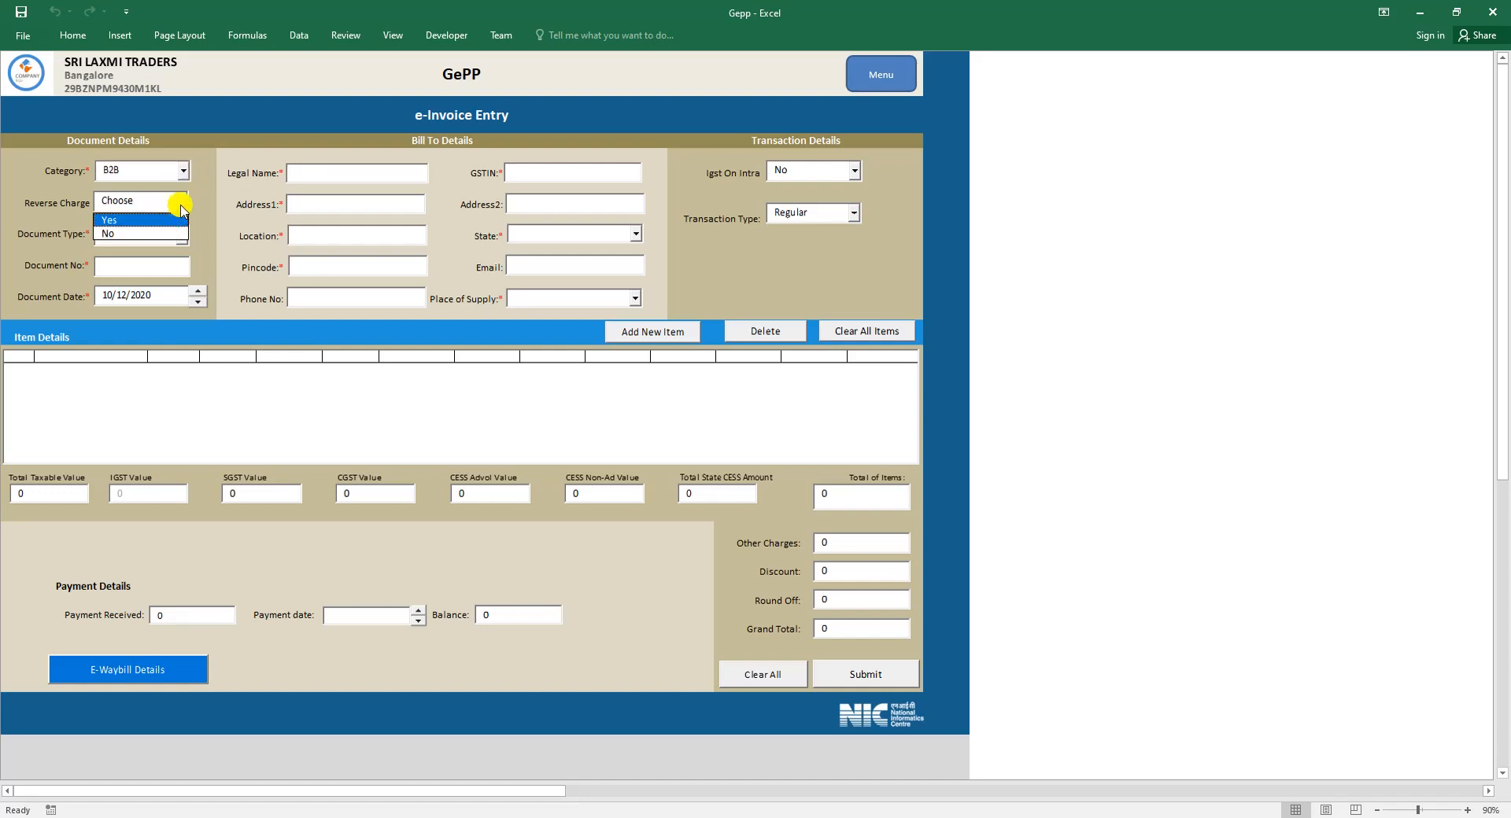
pyautogui.click(181, 202)
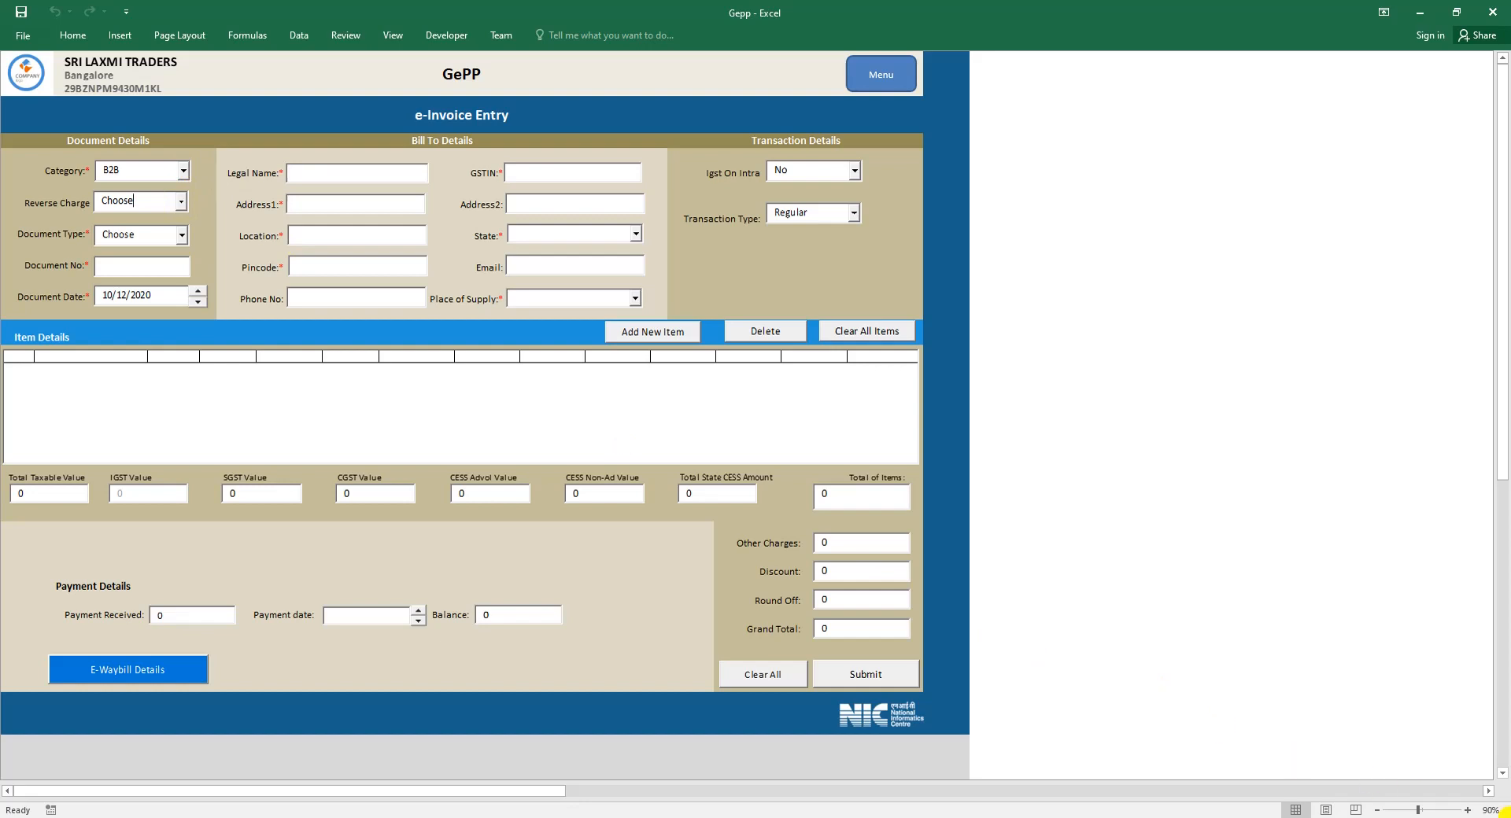
pyautogui.click(1468, 810)
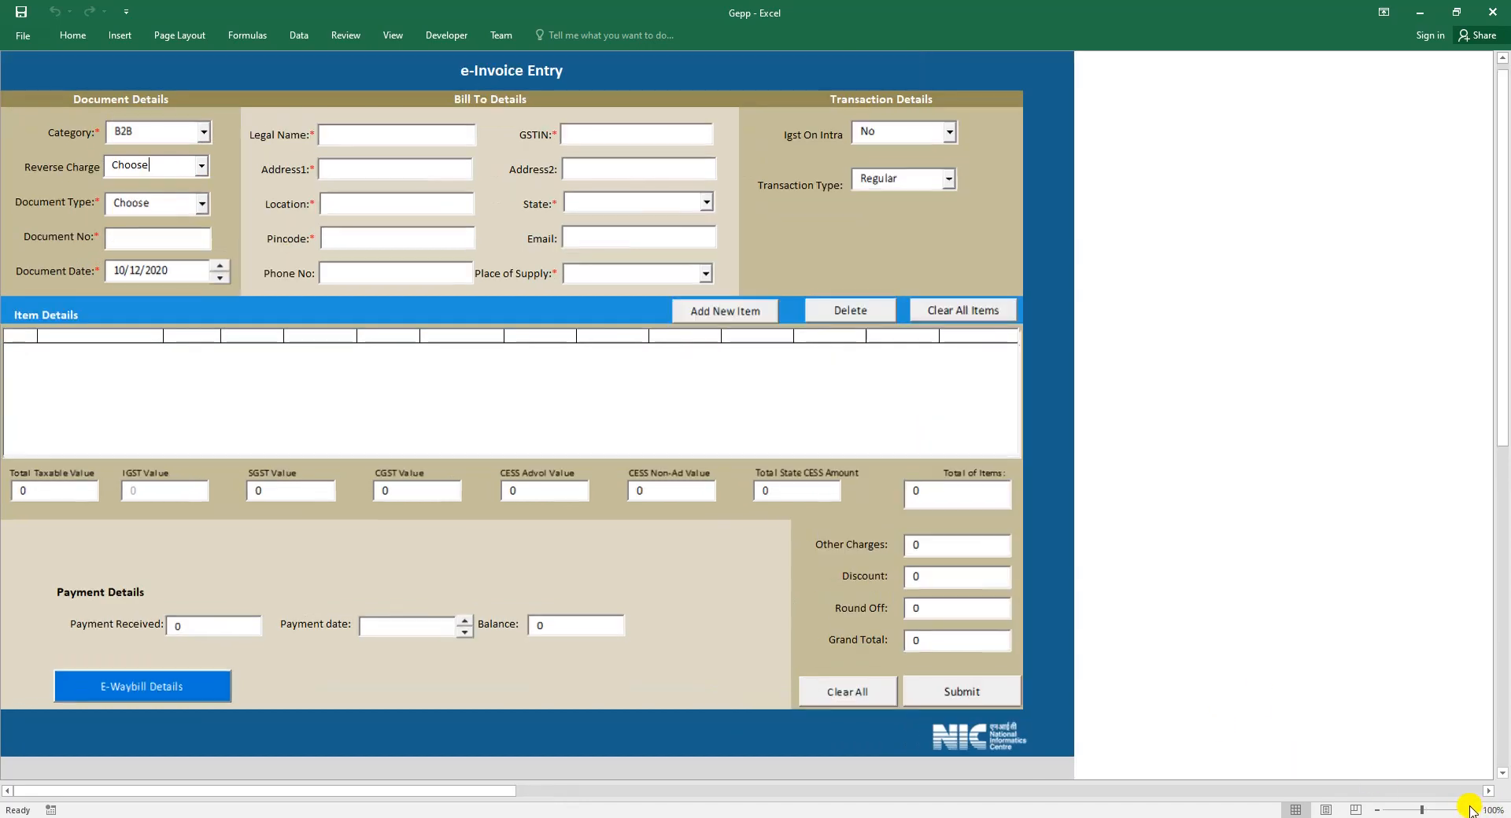
pyautogui.click(203, 131)
pyautogui.click(196, 166)
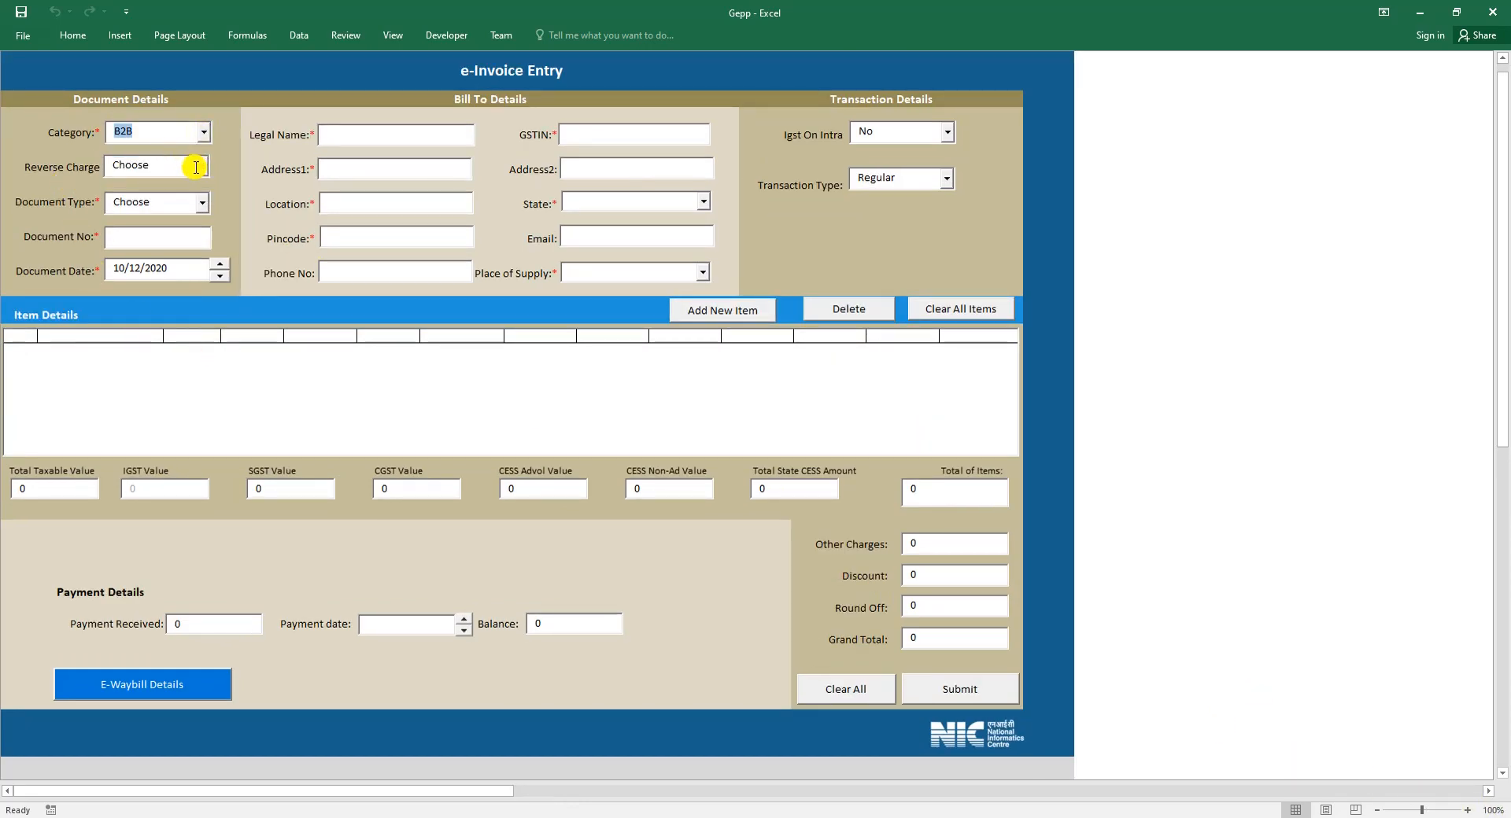
pyautogui.click(200, 203)
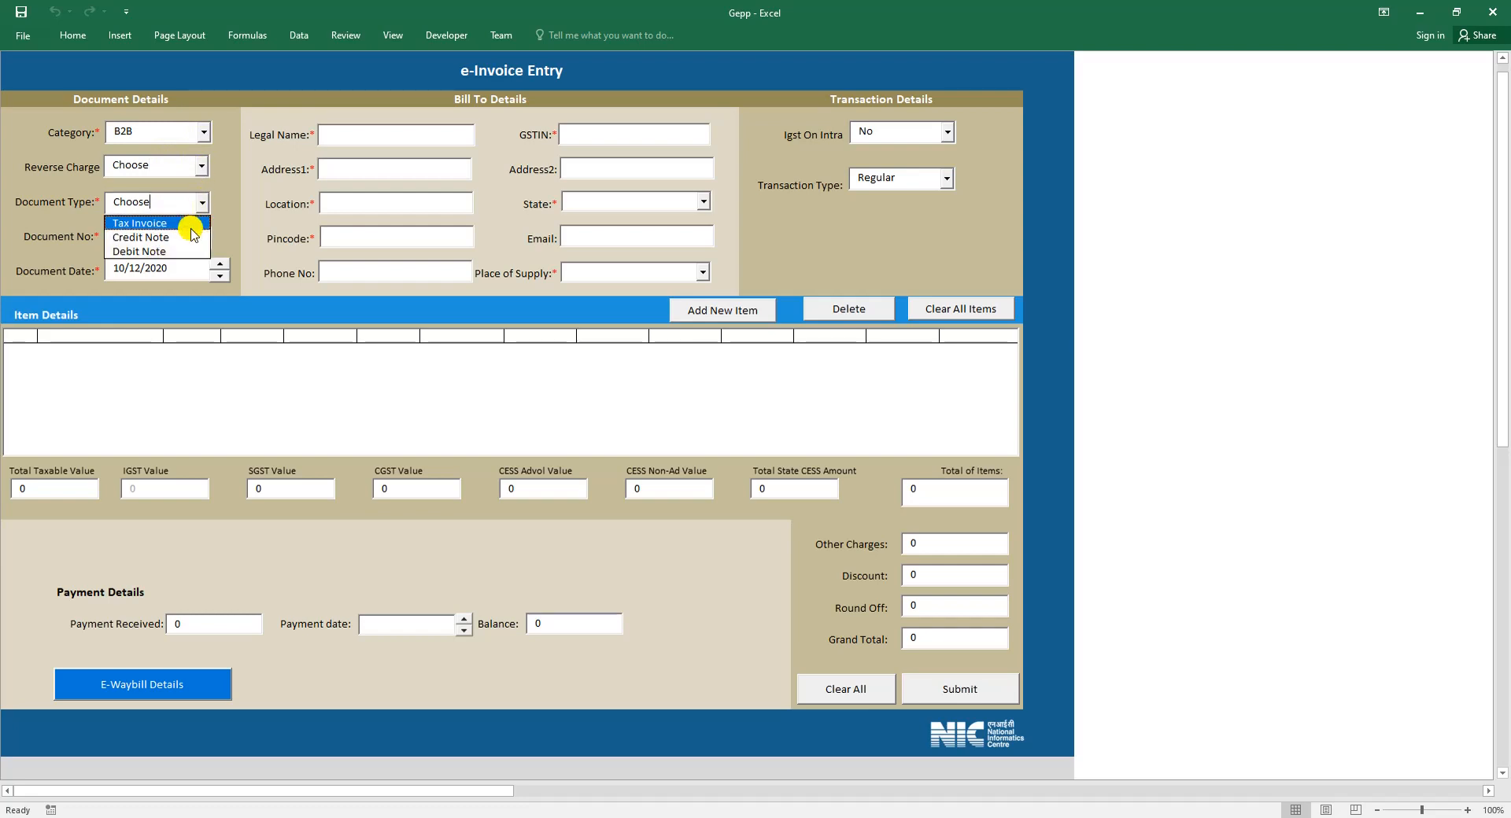
pyautogui.click(196, 221)
pyautogui.click(202, 167)
pyautogui.click(196, 204)
pyautogui.click(181, 237)
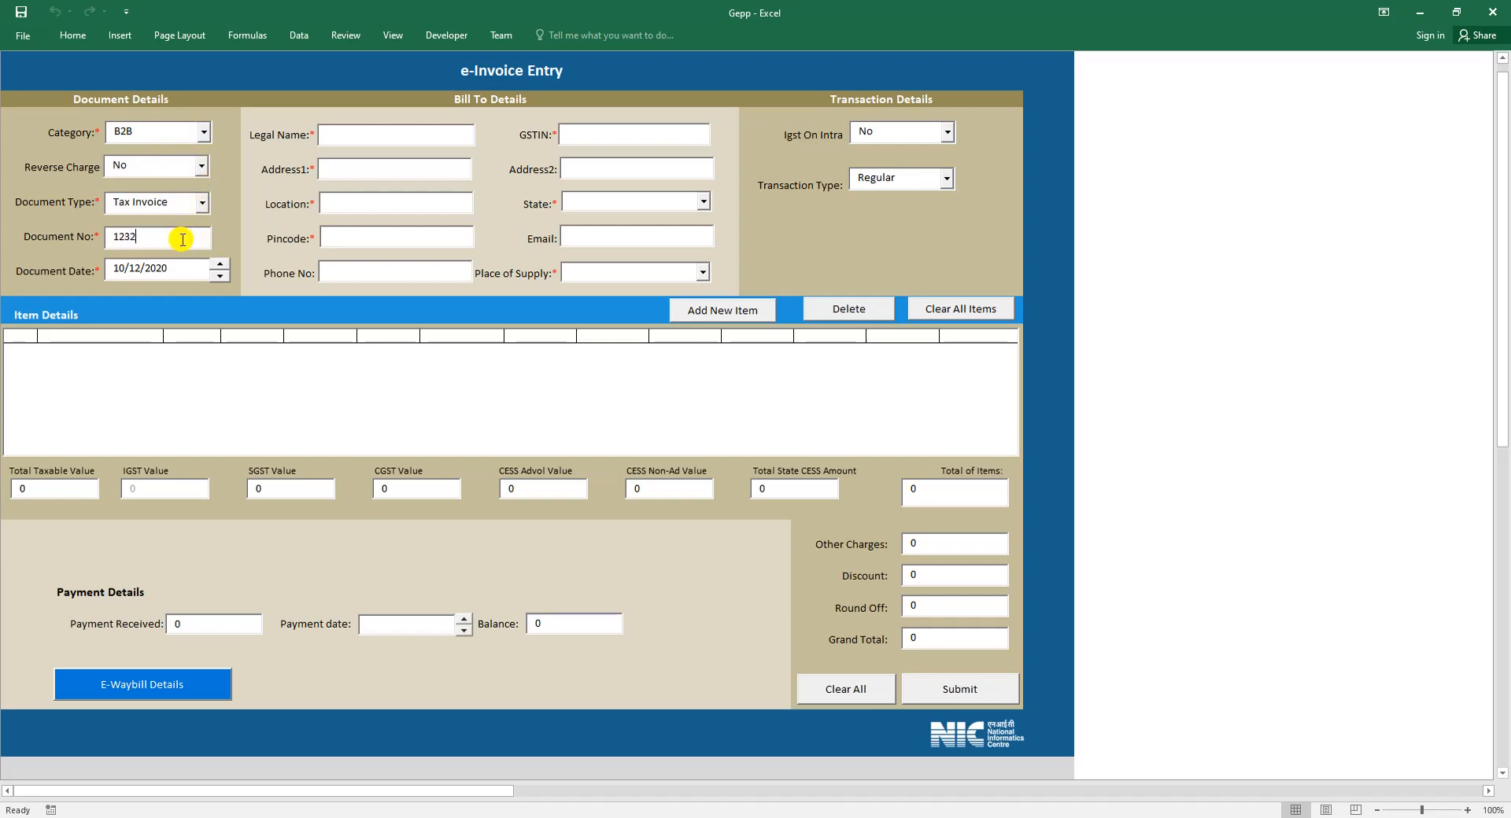
# Fill in the new invoice's bill-to details from the saved recipient vijaya traders
pyautogui.click(342, 138)
pyautogui.write('vi')
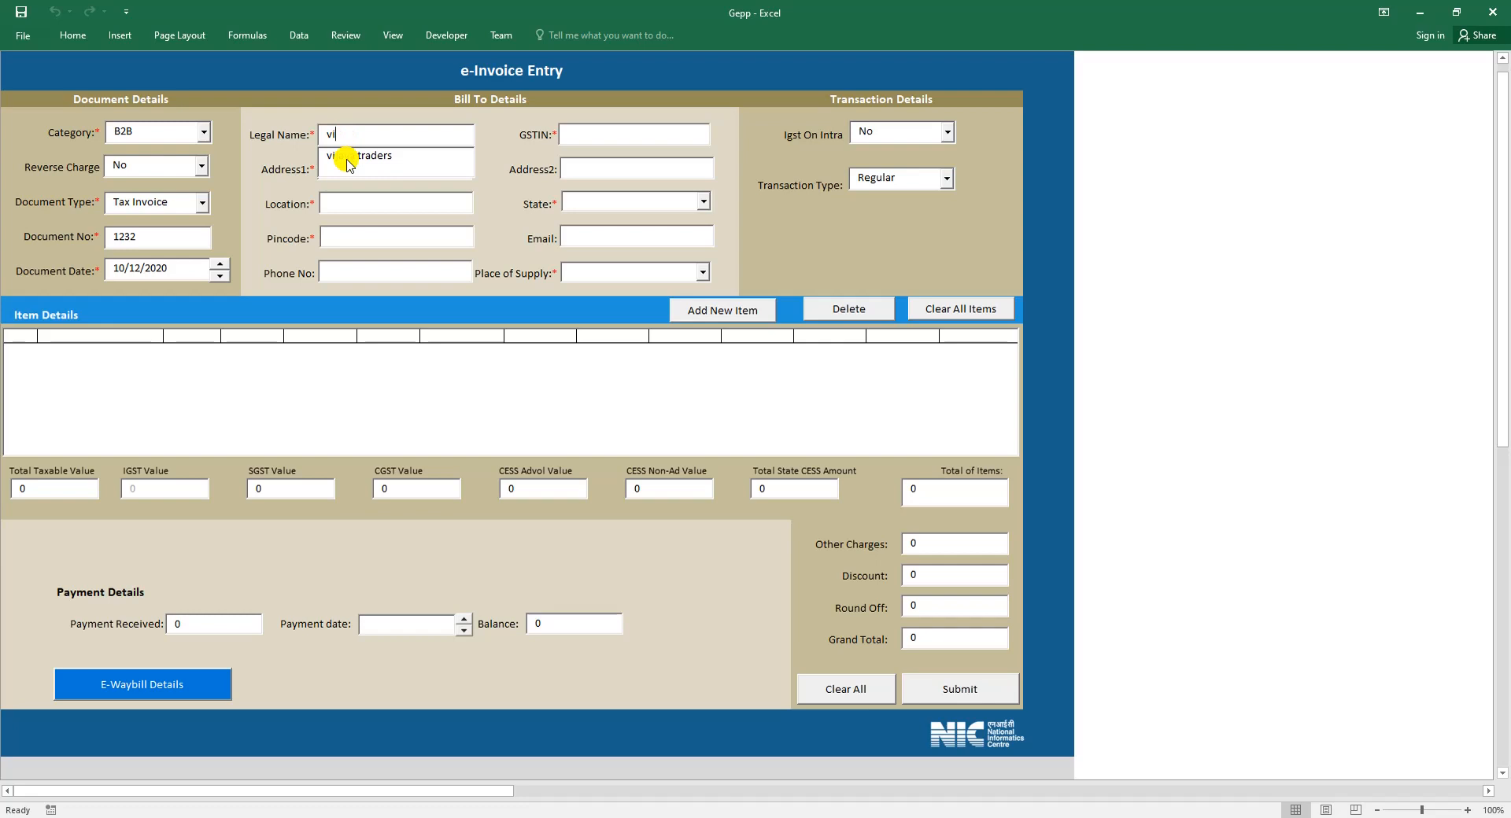
pyautogui.click(347, 157)
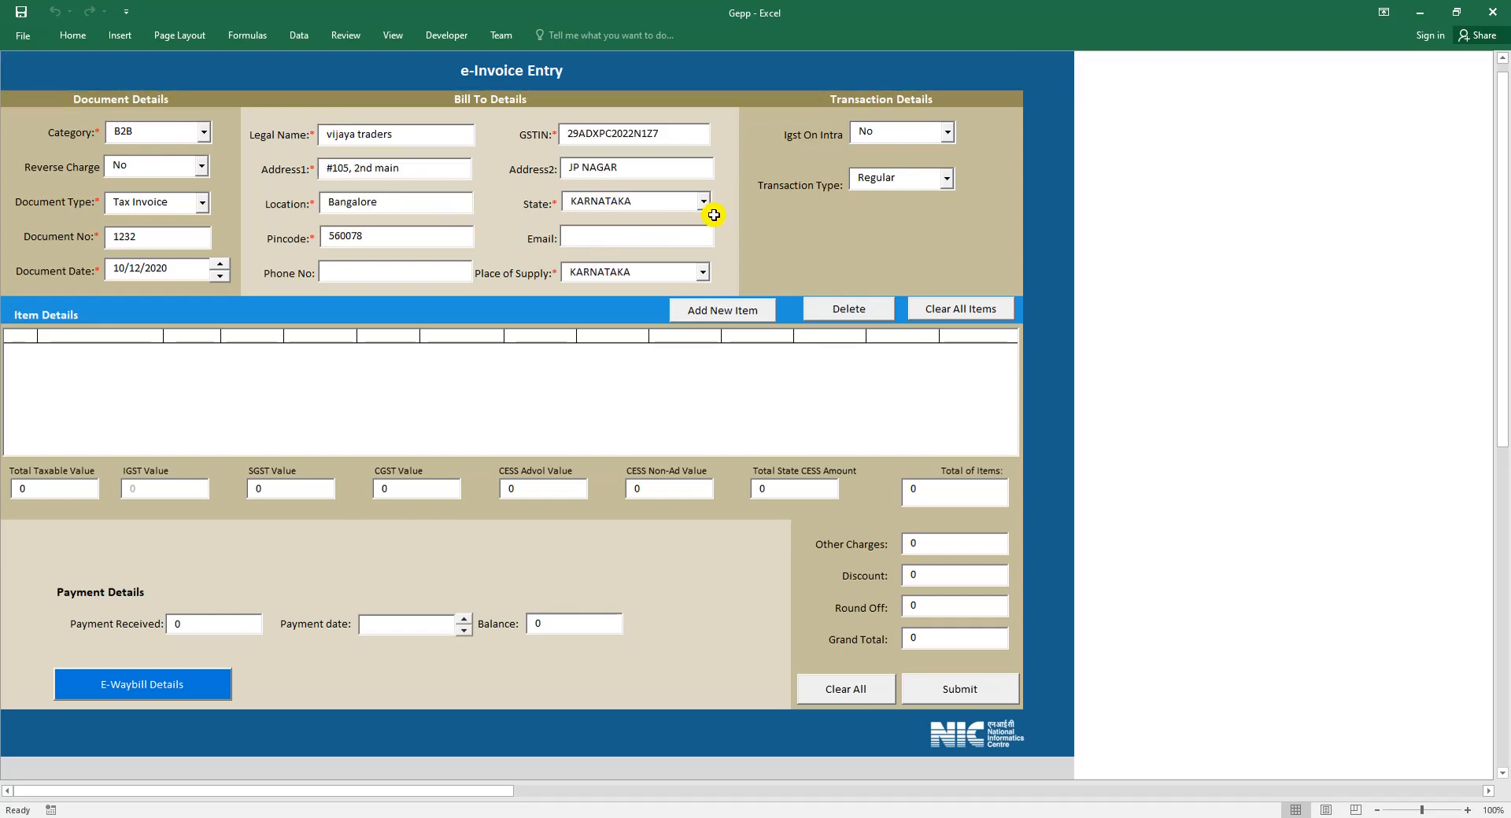
# Try the Bill To - Ship To and combination transaction types, view the blank Dispatch From form, and reset the type to Regular
pyautogui.click(947, 179)
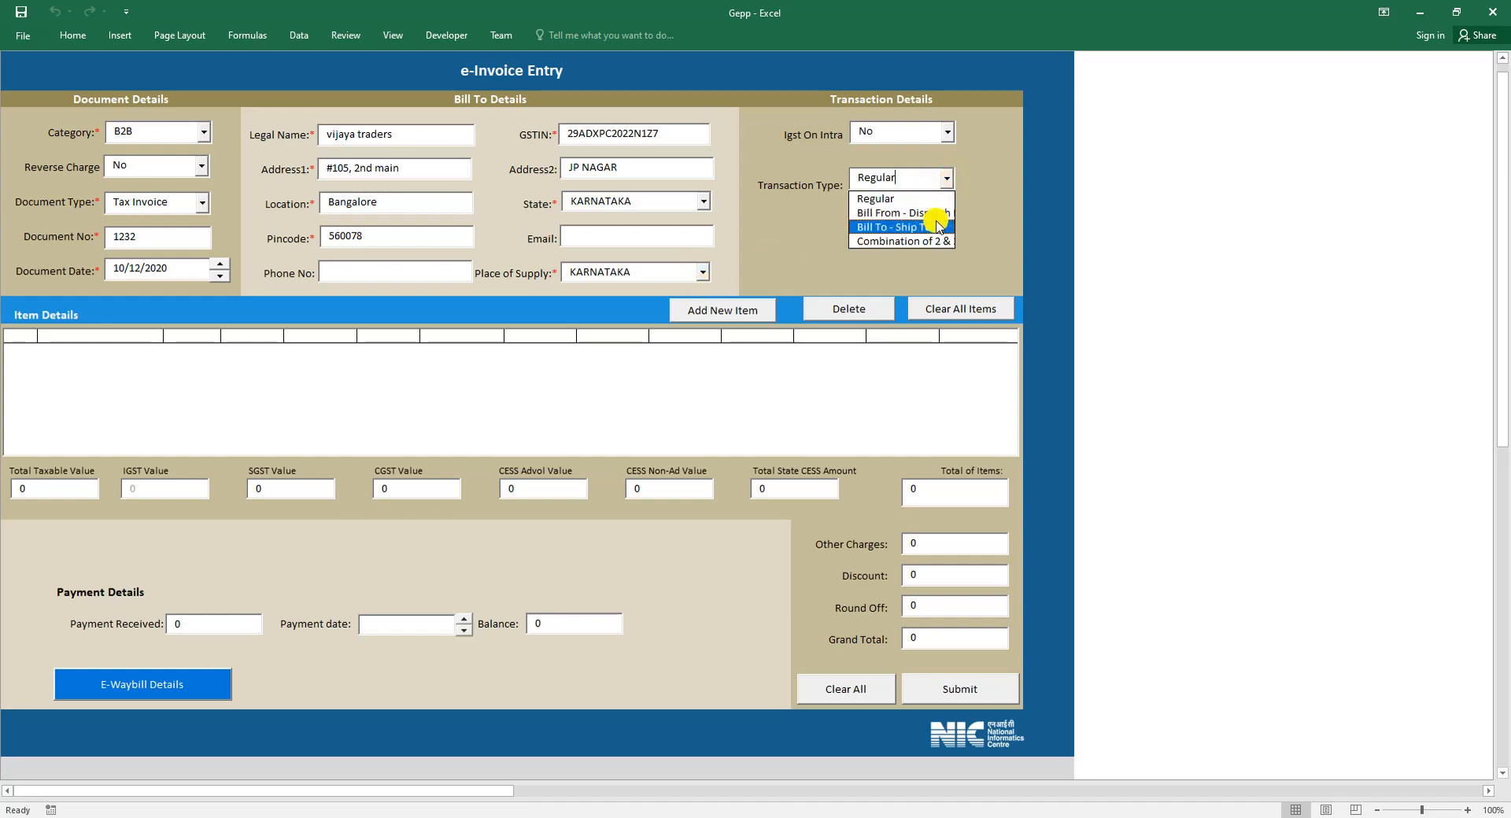
pyautogui.click(935, 228)
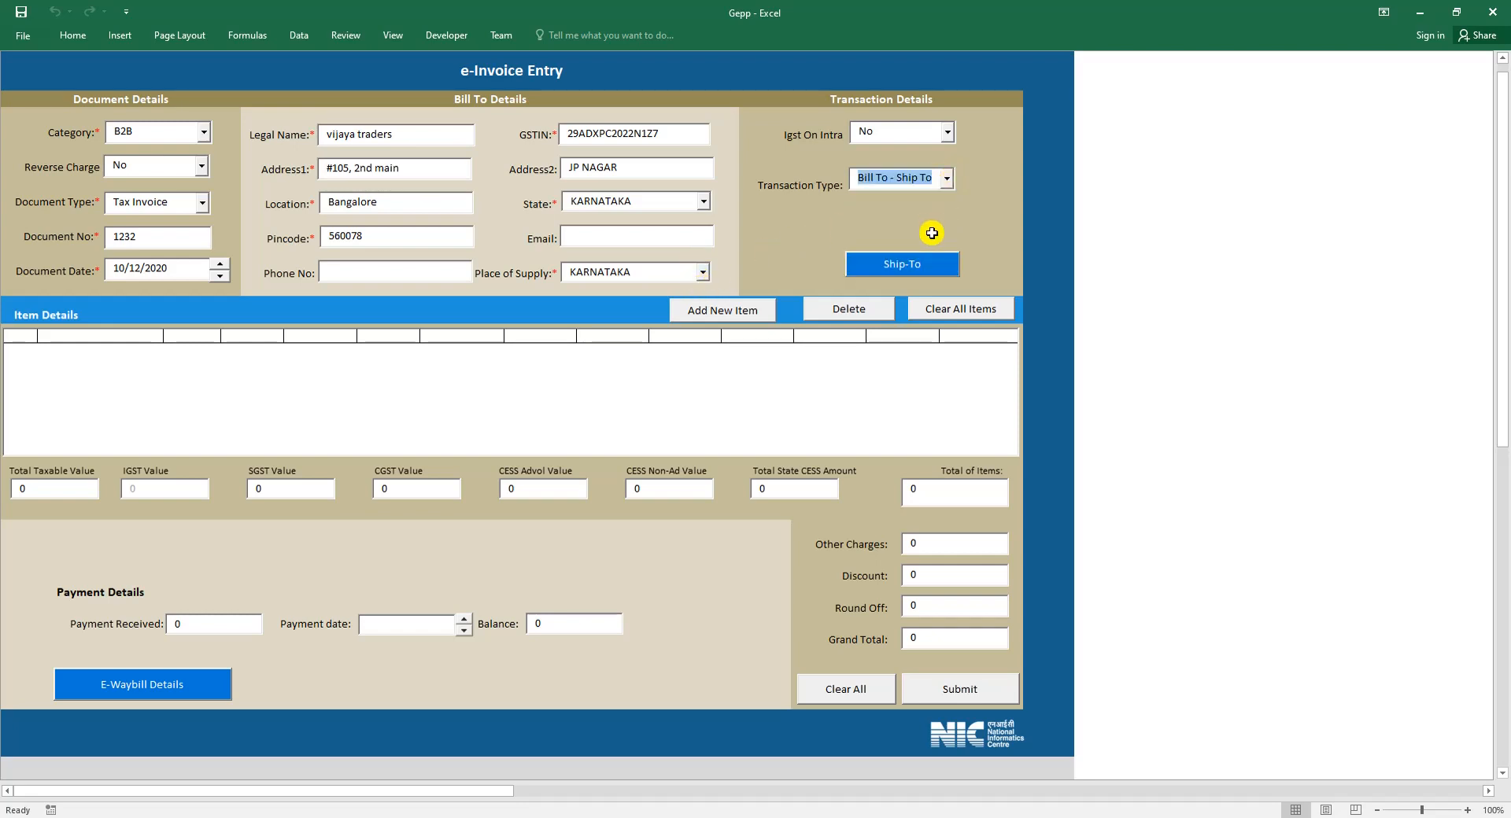
pyautogui.click(946, 179)
pyautogui.click(925, 242)
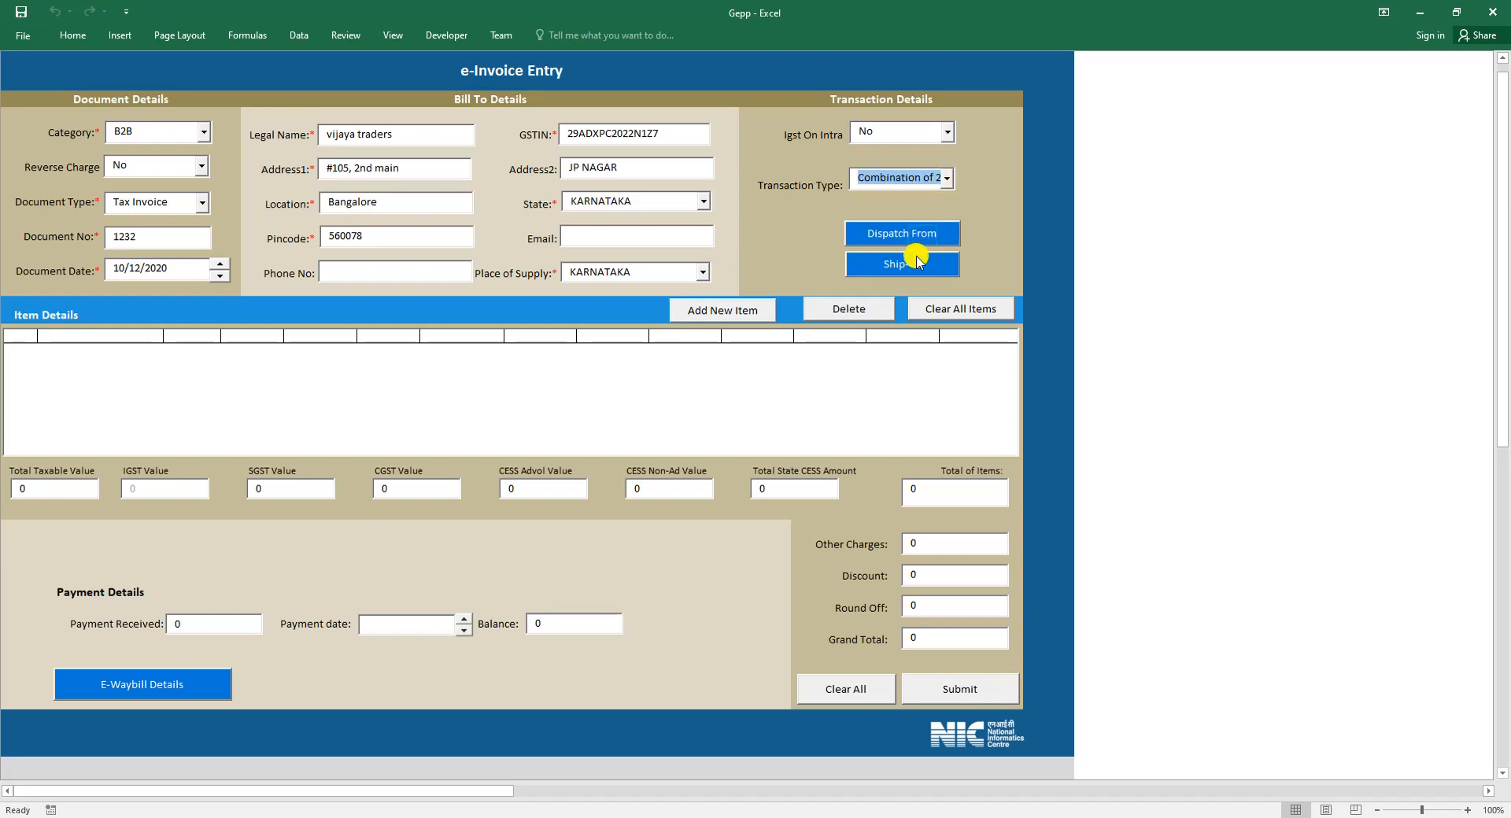
pyautogui.click(905, 236)
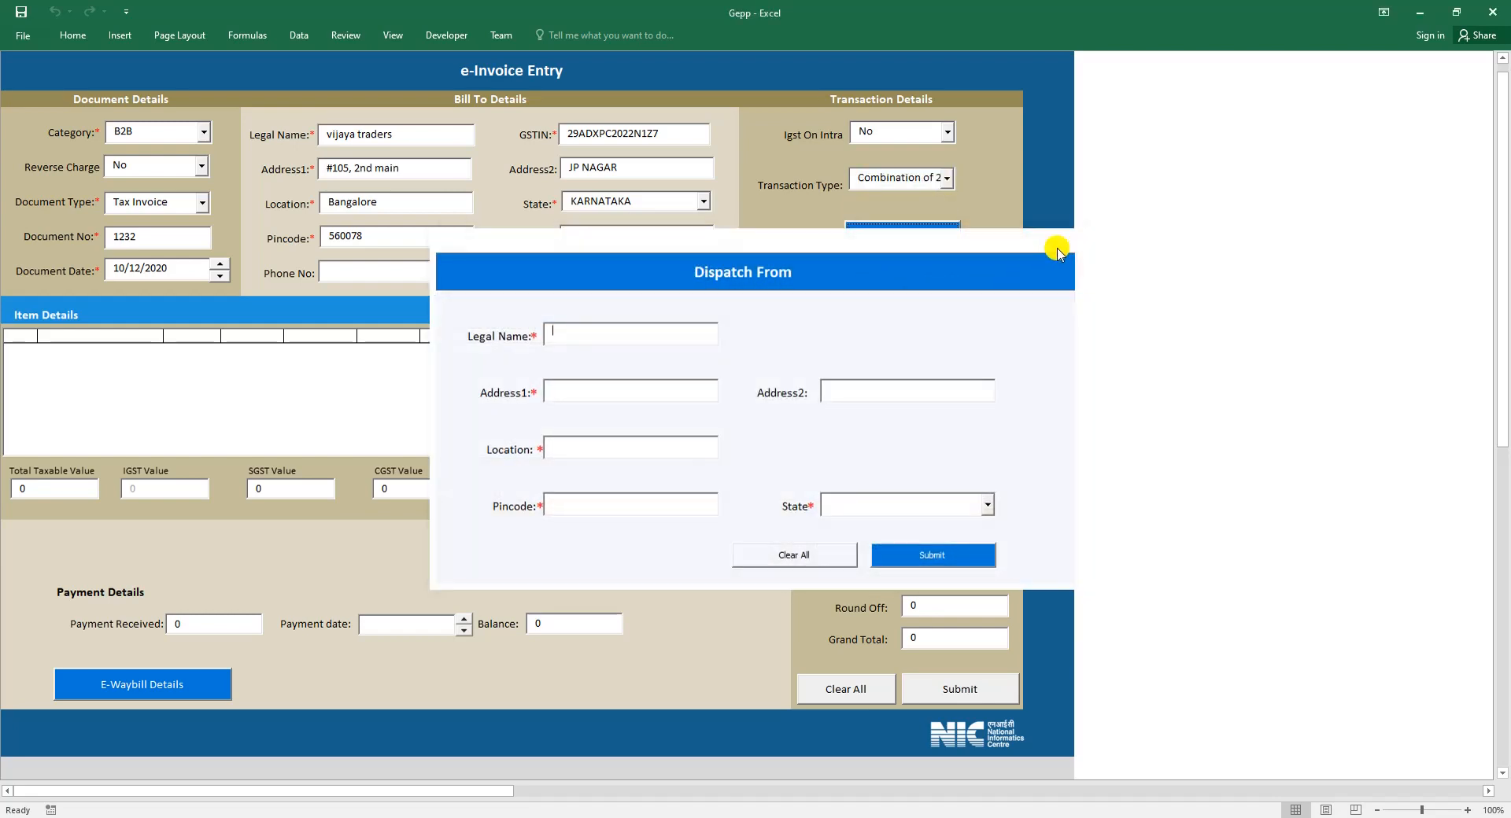
pyautogui.click(1057, 250)
pyautogui.click(947, 179)
pyautogui.click(885, 195)
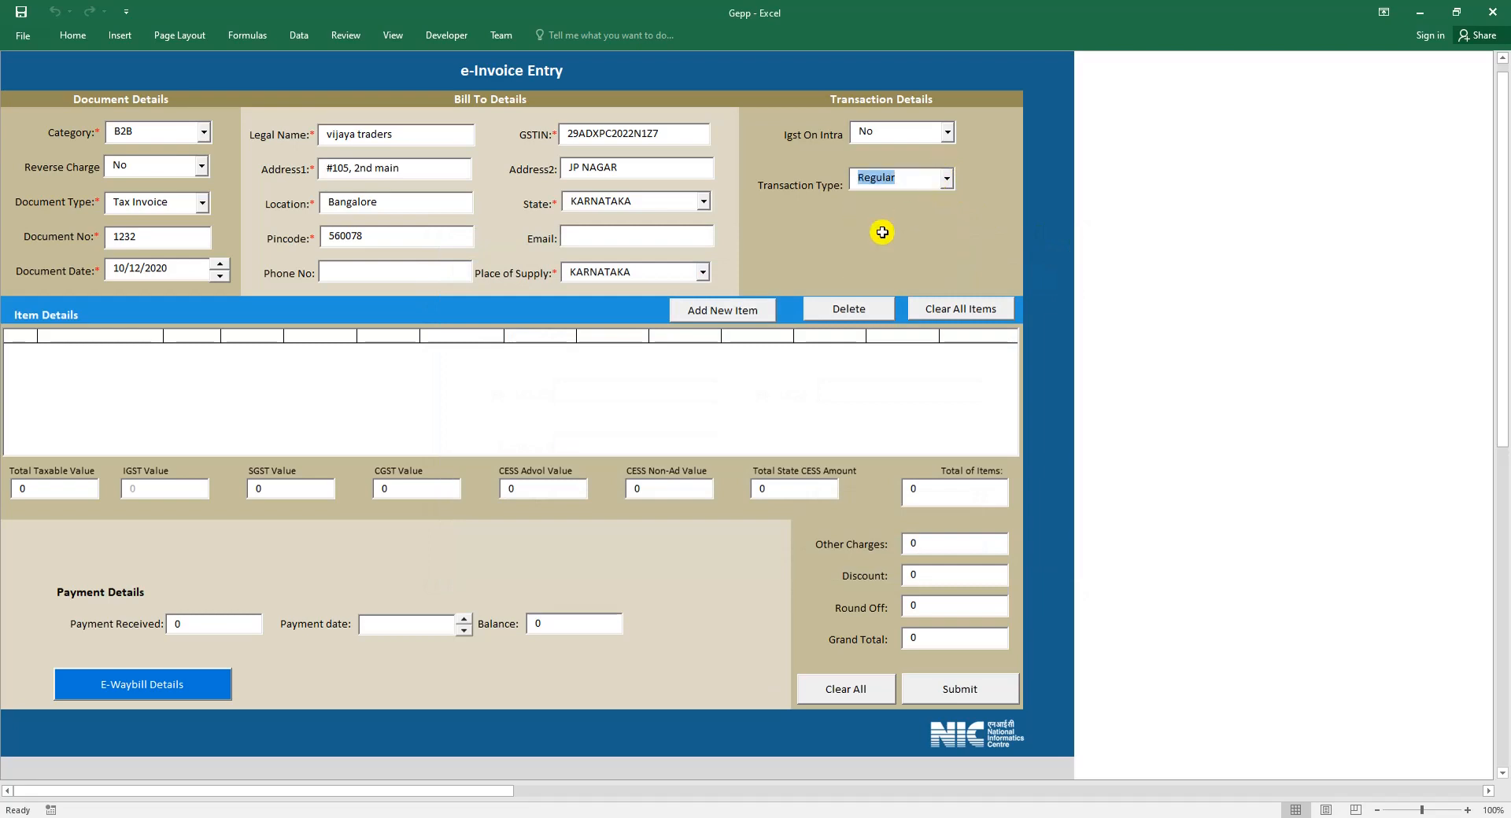
# Add steel sheets to the invoice as item 1 with a quantity of 12
pyautogui.click(724, 309)
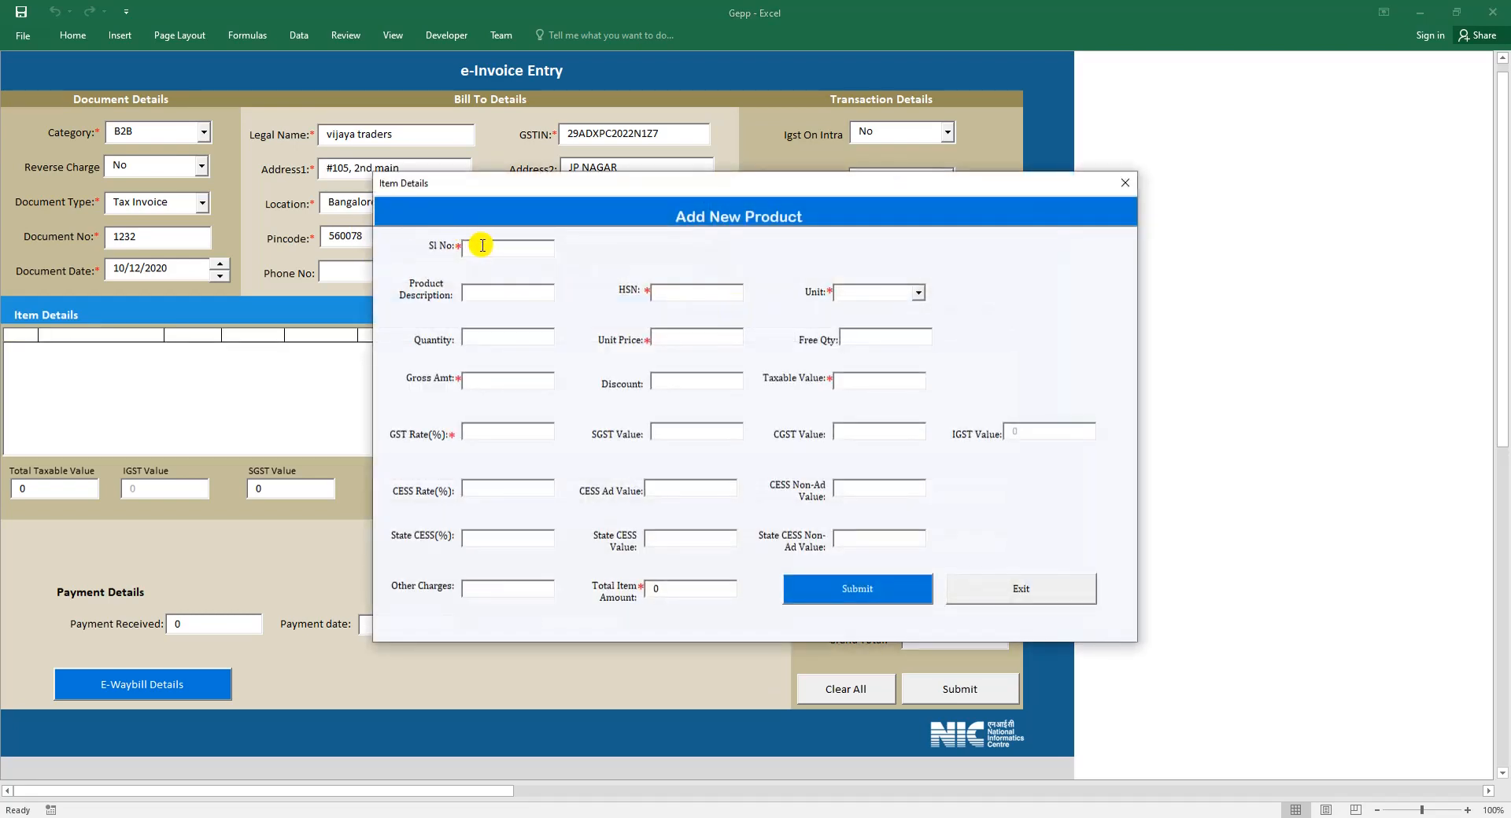
pyautogui.write('1')
pyautogui.click(491, 297)
pyautogui.write('steel sheets')
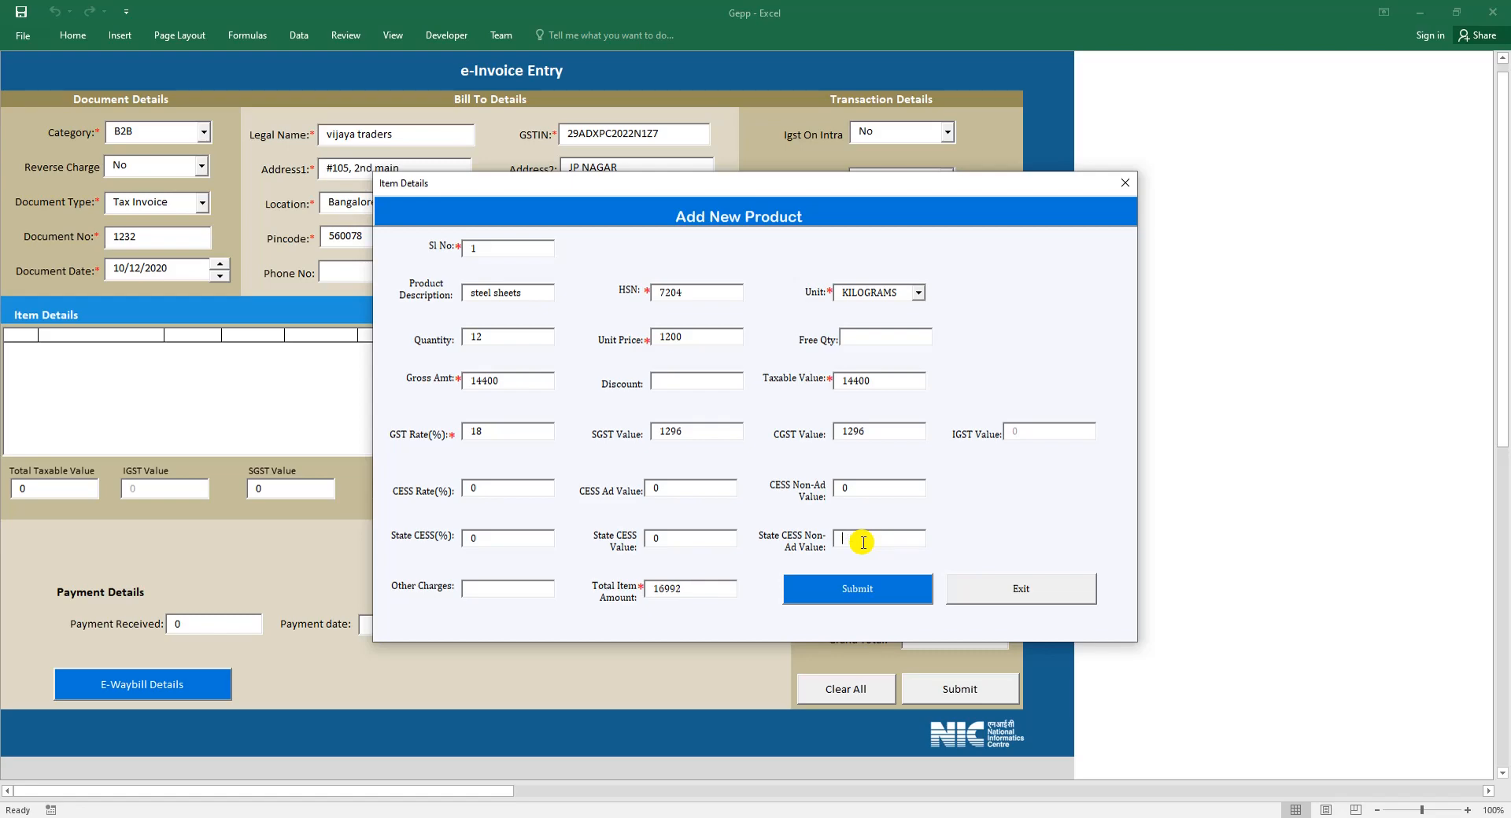
pyautogui.click(846, 589)
# Add steel sheets to the invoice again as item 2 with a quantity of 45
pyautogui.click(706, 309)
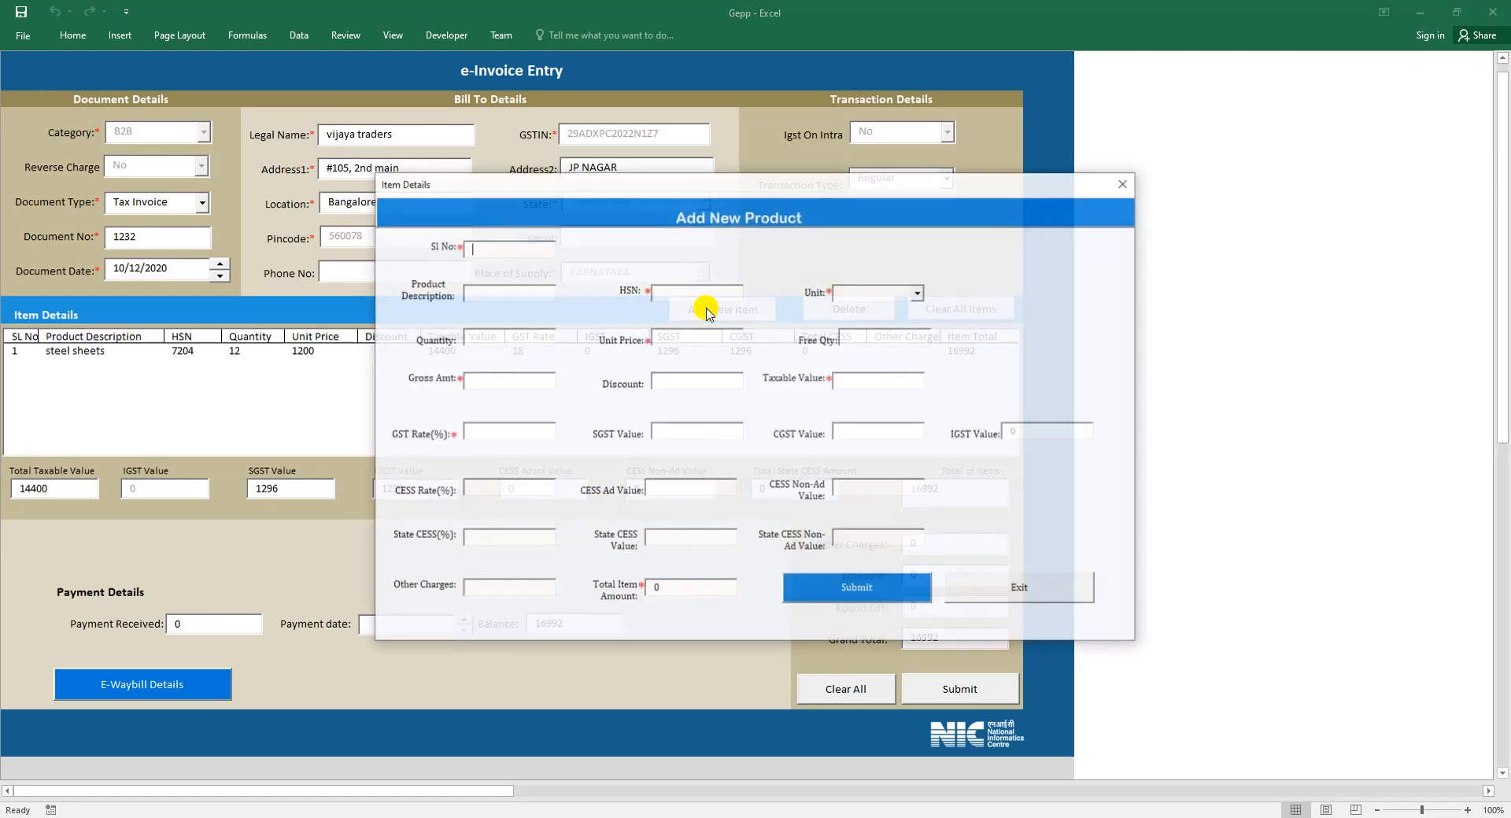
pyautogui.click(504, 292)
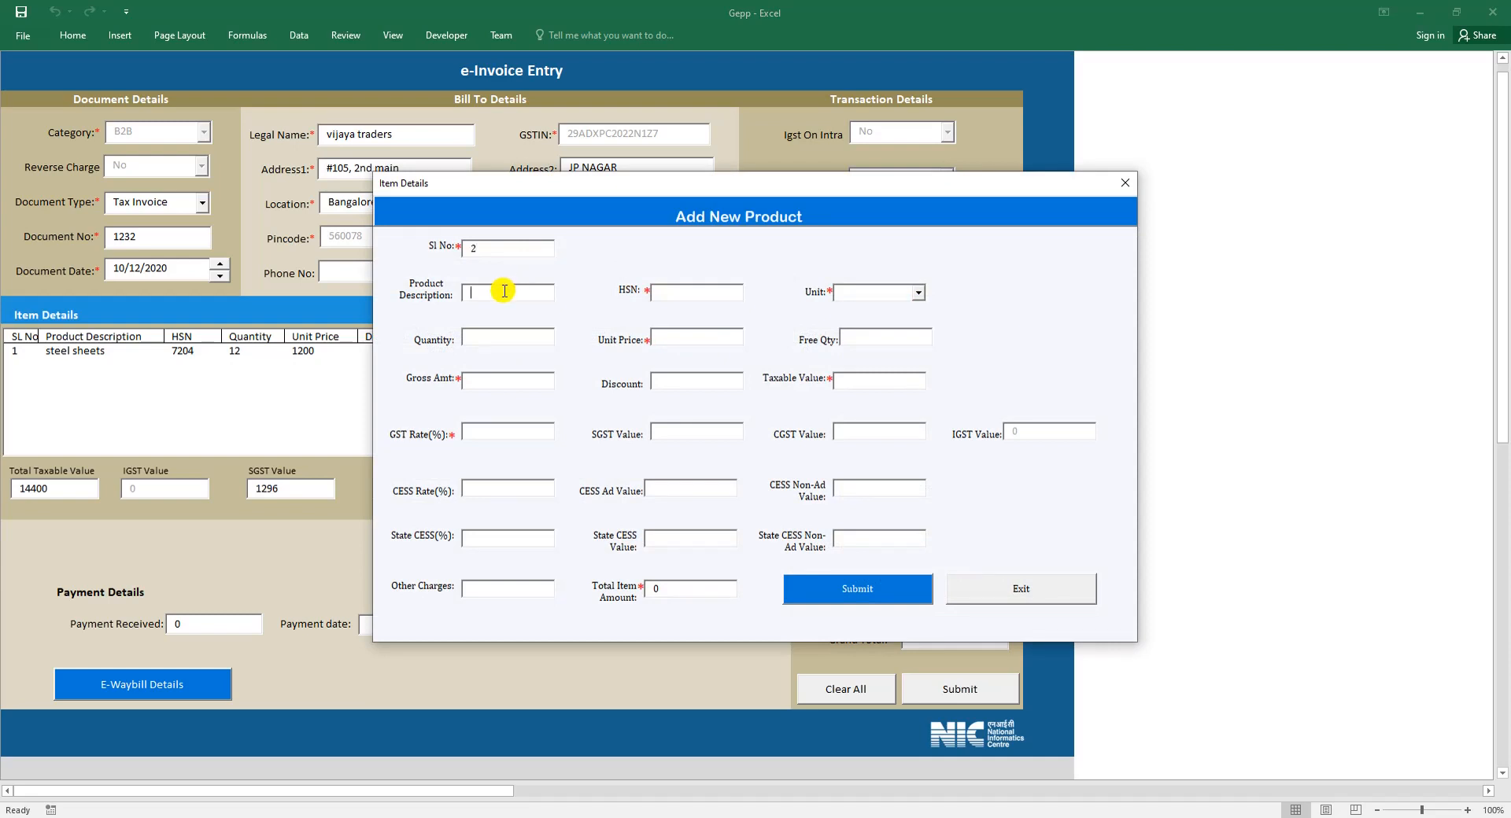
pyautogui.write('st')
pyautogui.click(503, 309)
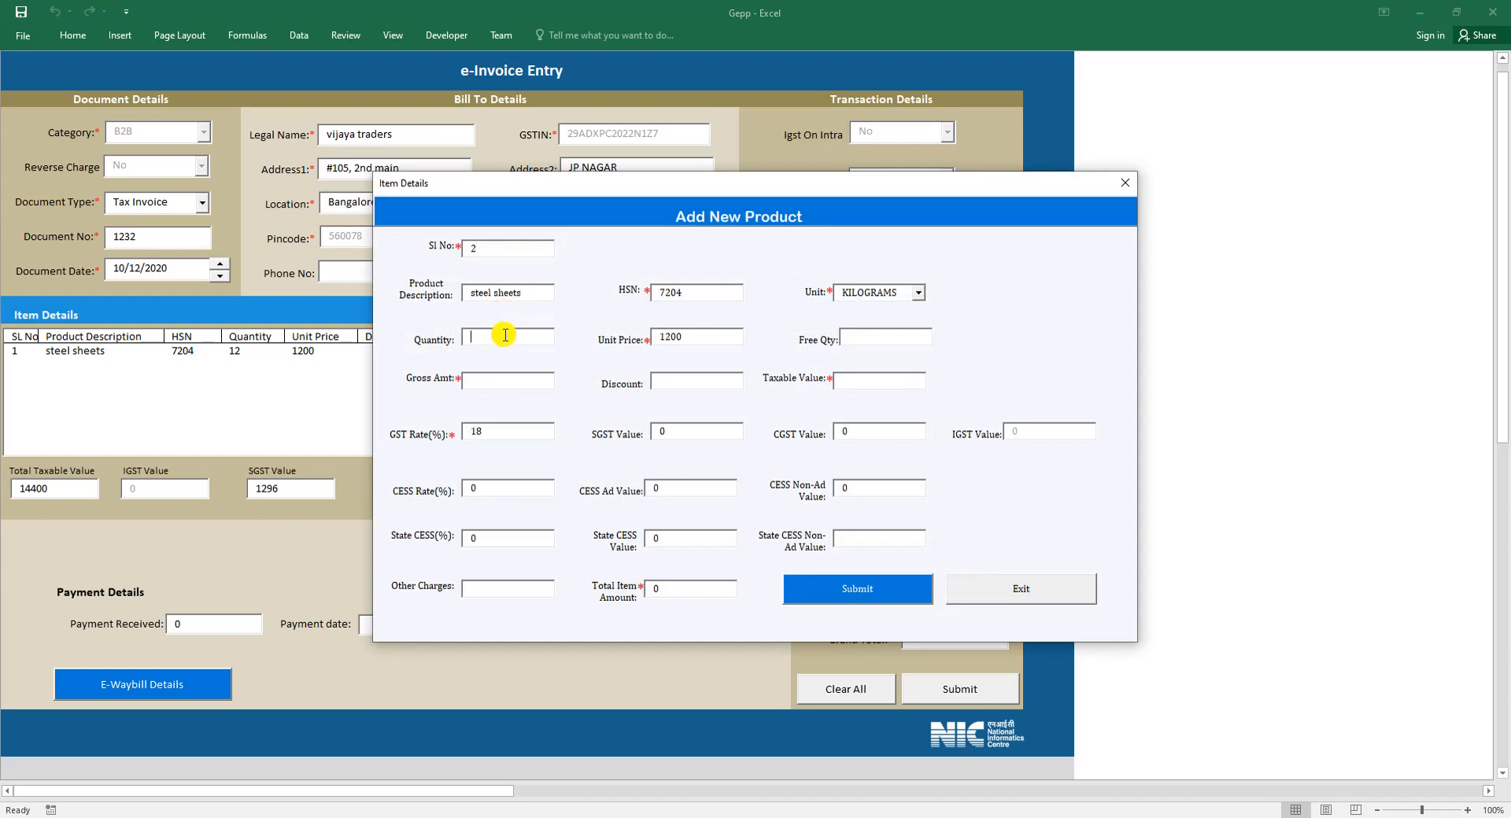
pyautogui.write('45')
pyautogui.click(846, 590)
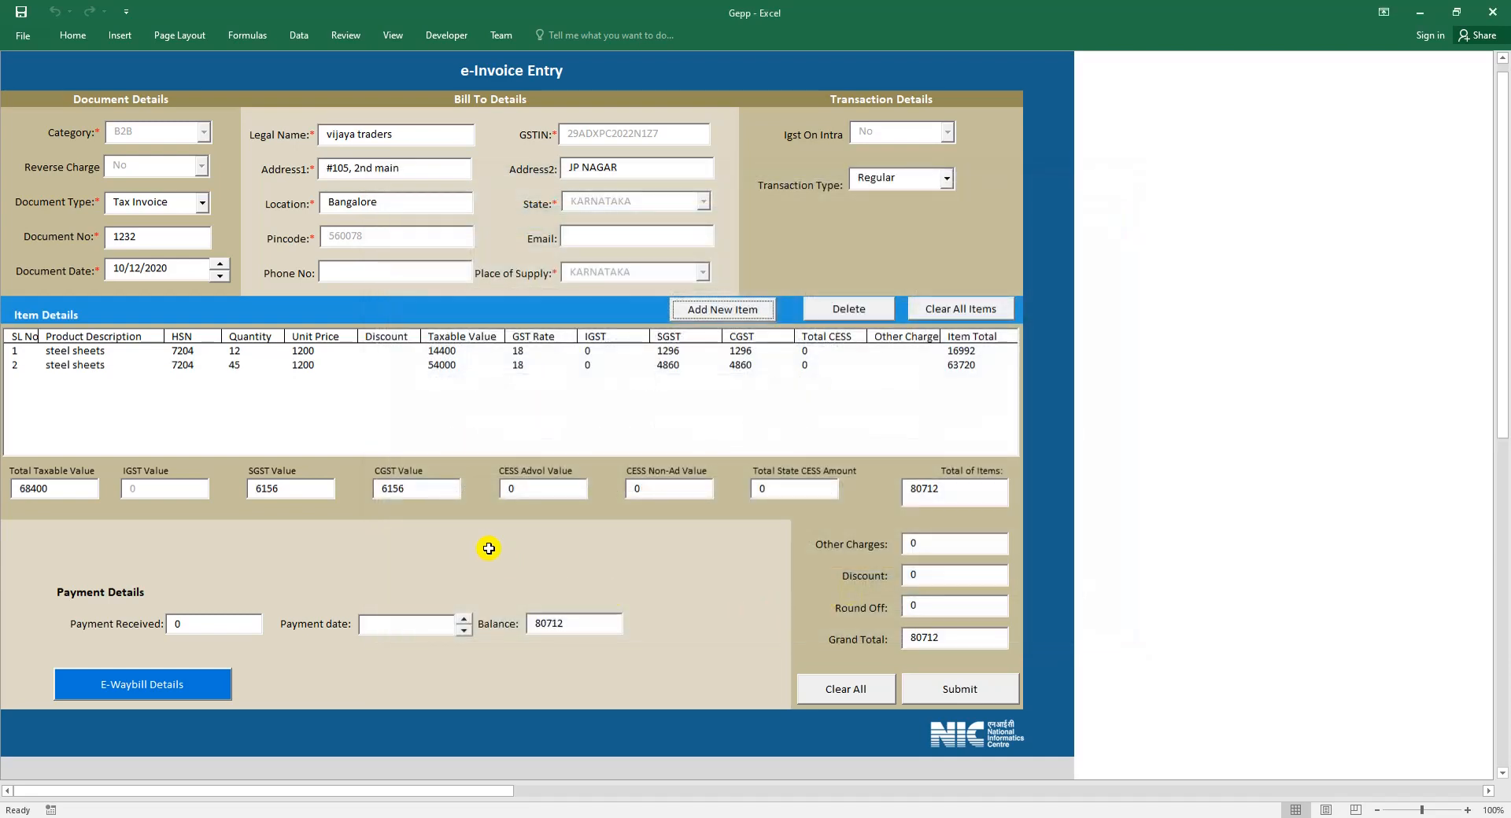
# Retype the last digit of the CGST value, and try vijaya traders as transporter in the e-way bill details without submitting them
pyautogui.click(423, 490)
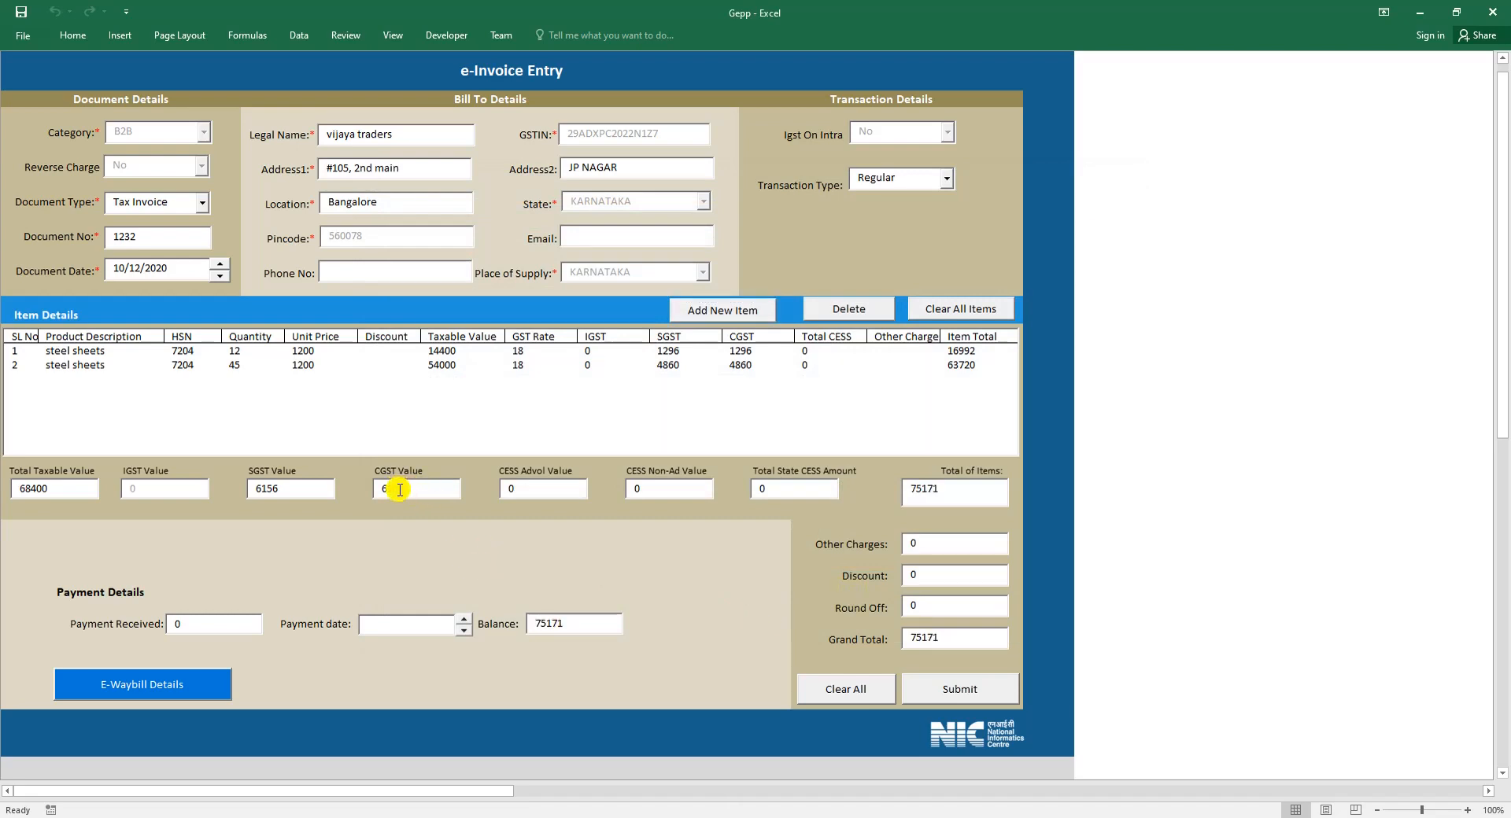
pyautogui.write('6')
pyautogui.click(154, 687)
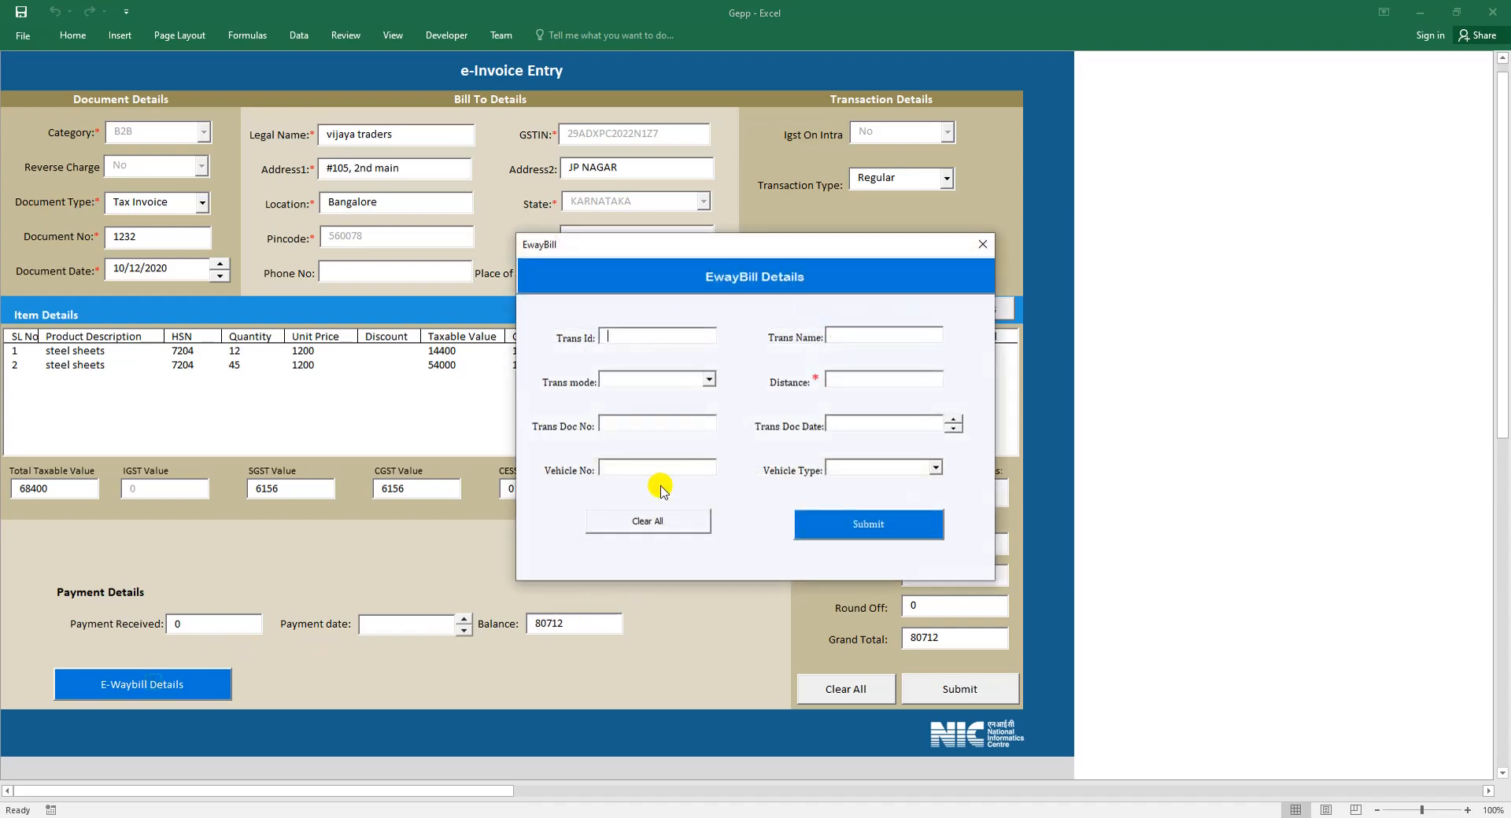
pyautogui.write('29A')
pyautogui.click(642, 354)
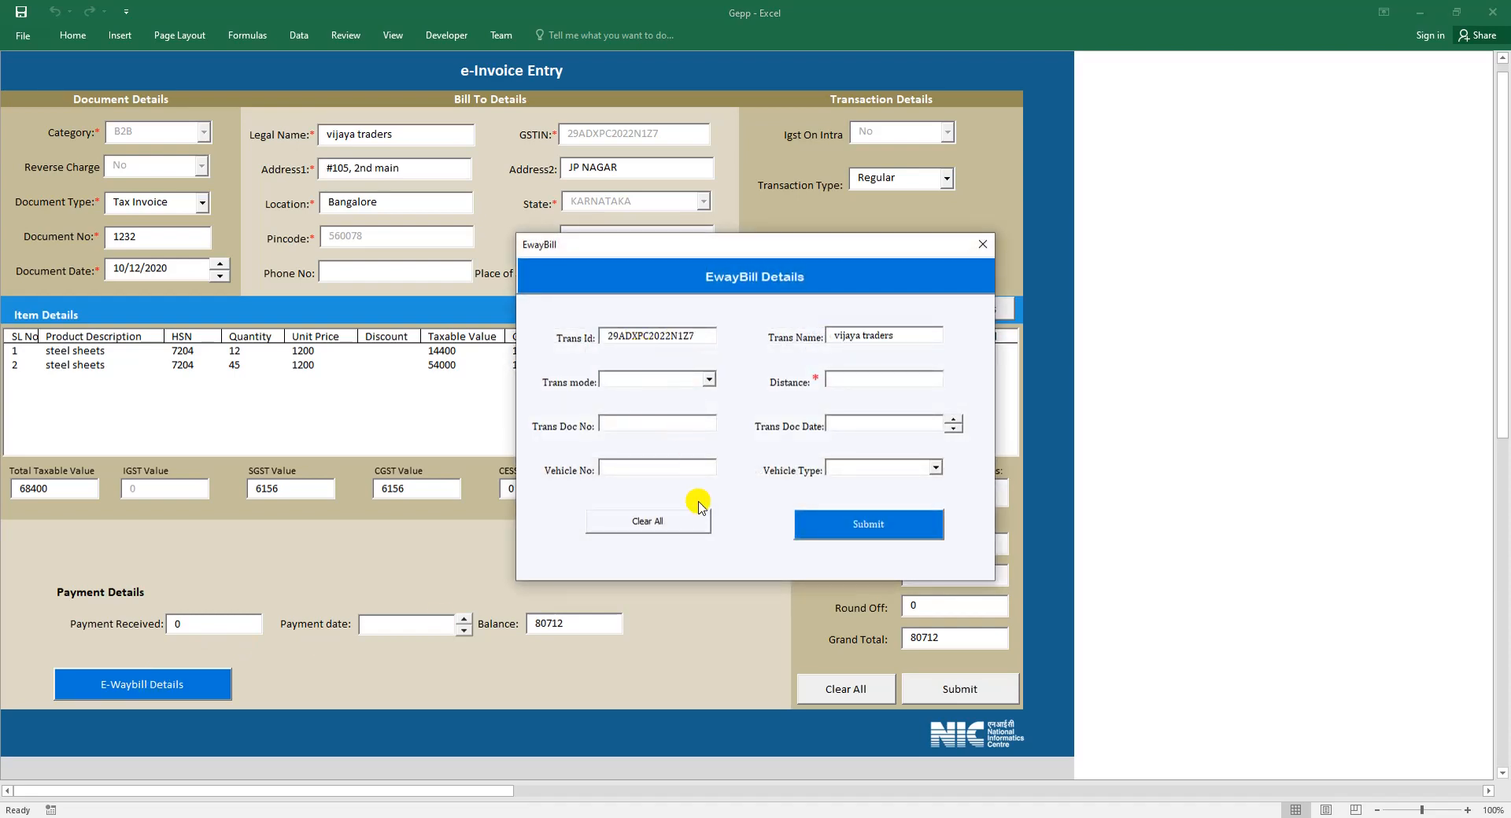
pyautogui.click(981, 245)
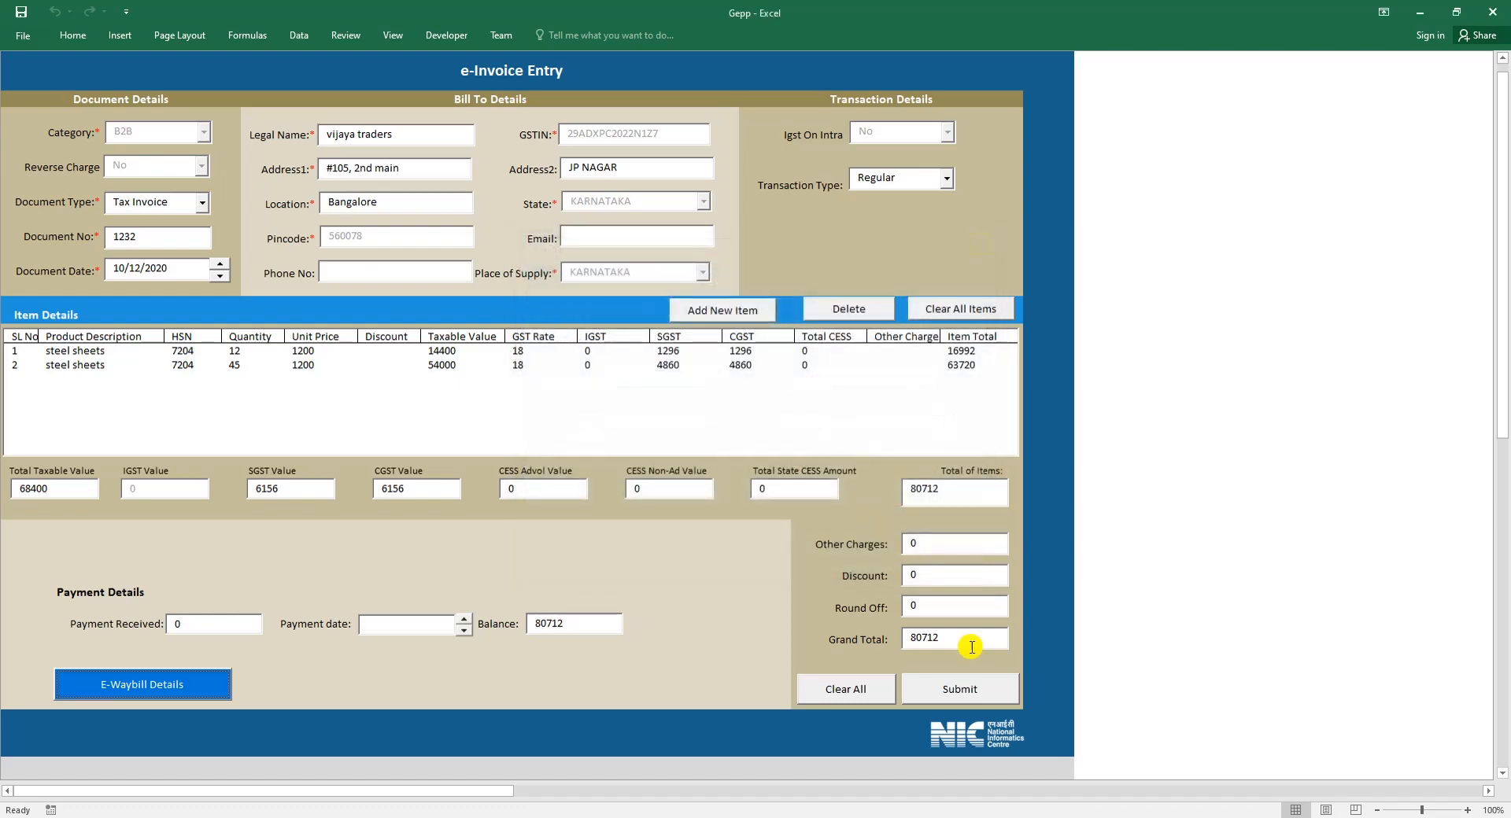
# Submit the invoice, check and confirm its preview, and go on to the pending invoices
pyautogui.click(974, 687)
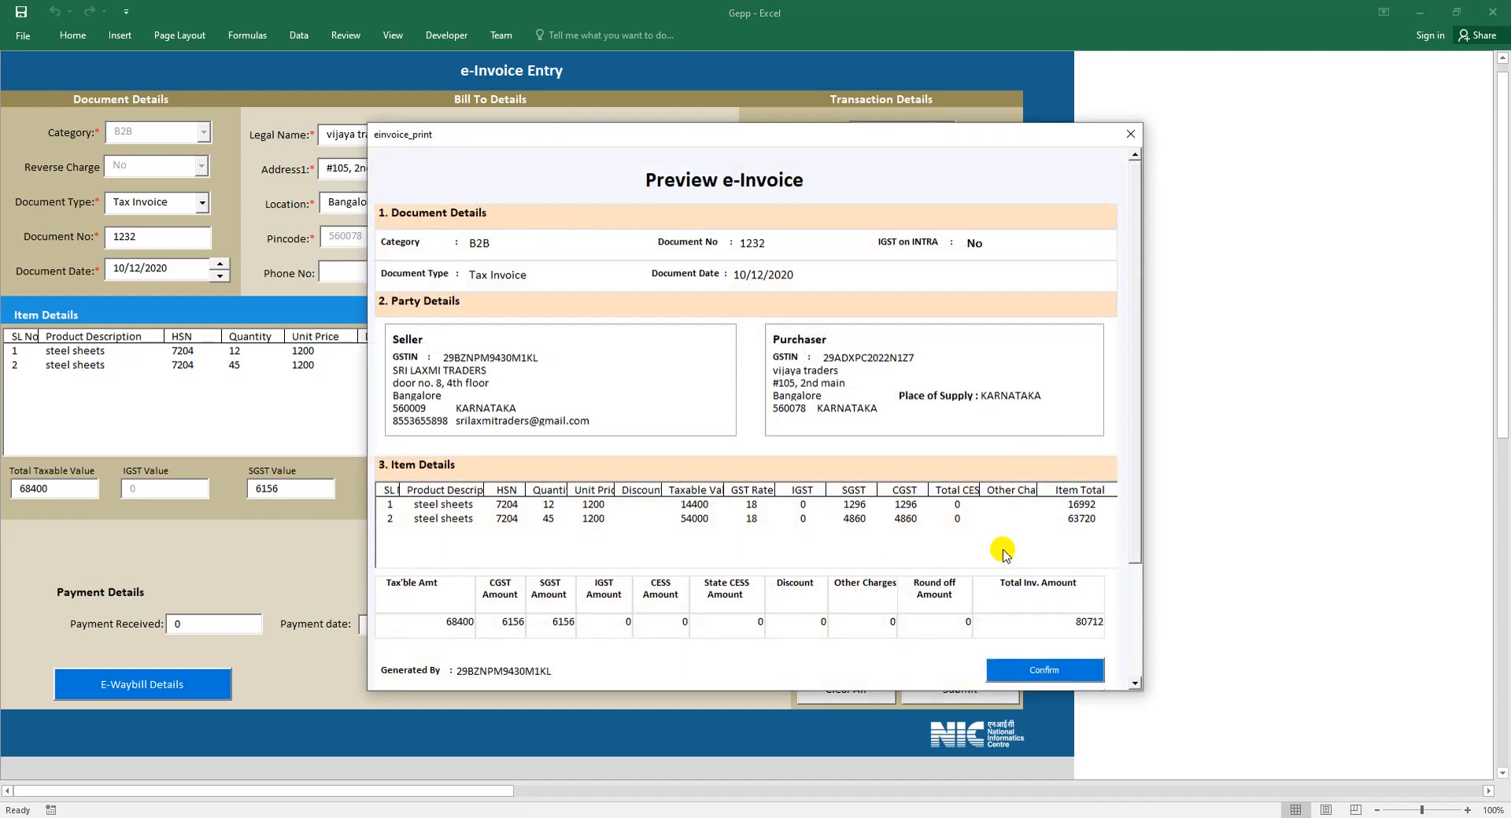
pyautogui.scroll(-1, 1001, 555)
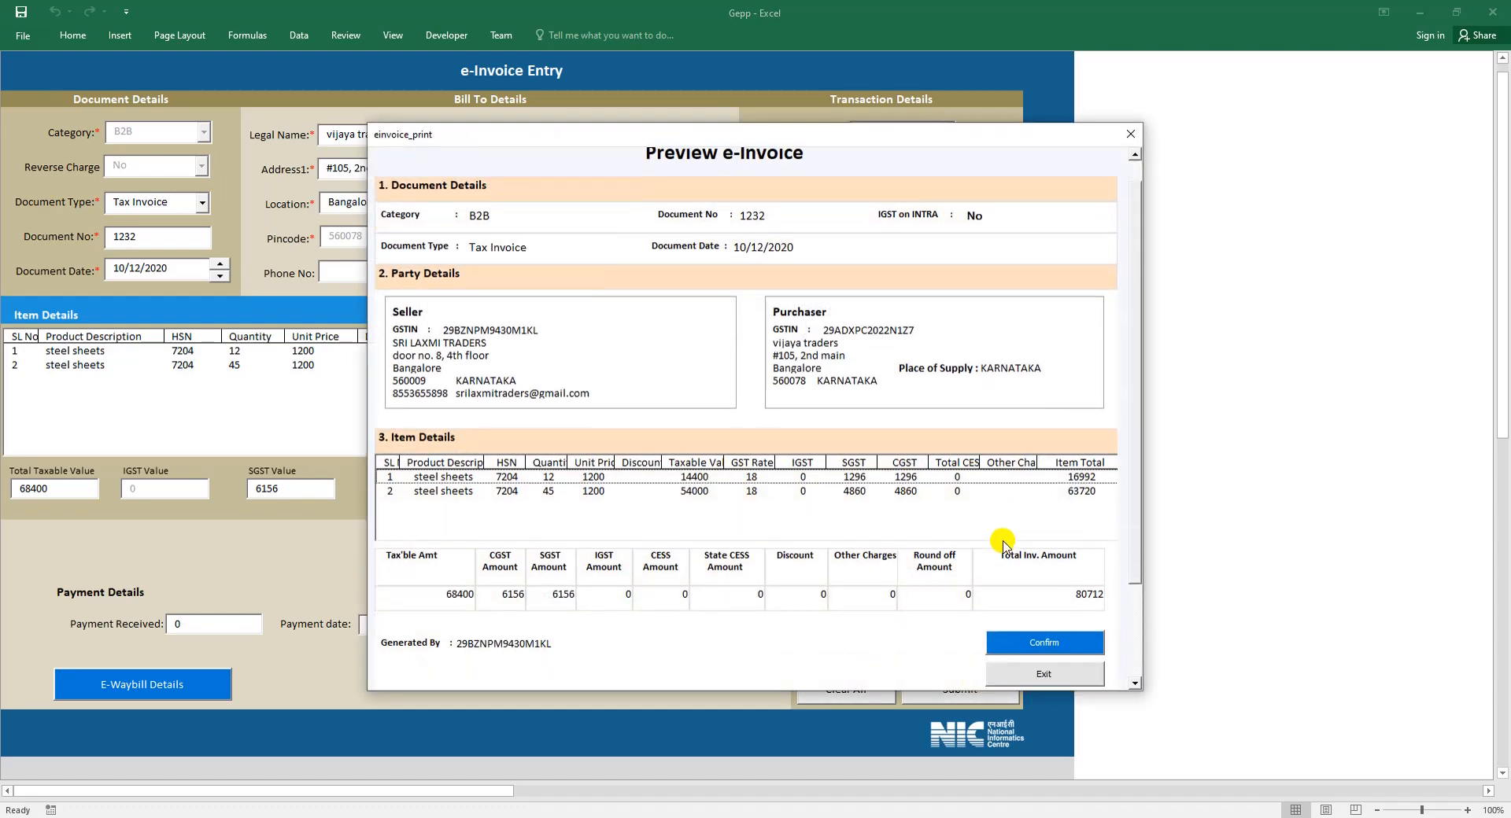
pyautogui.click(1028, 641)
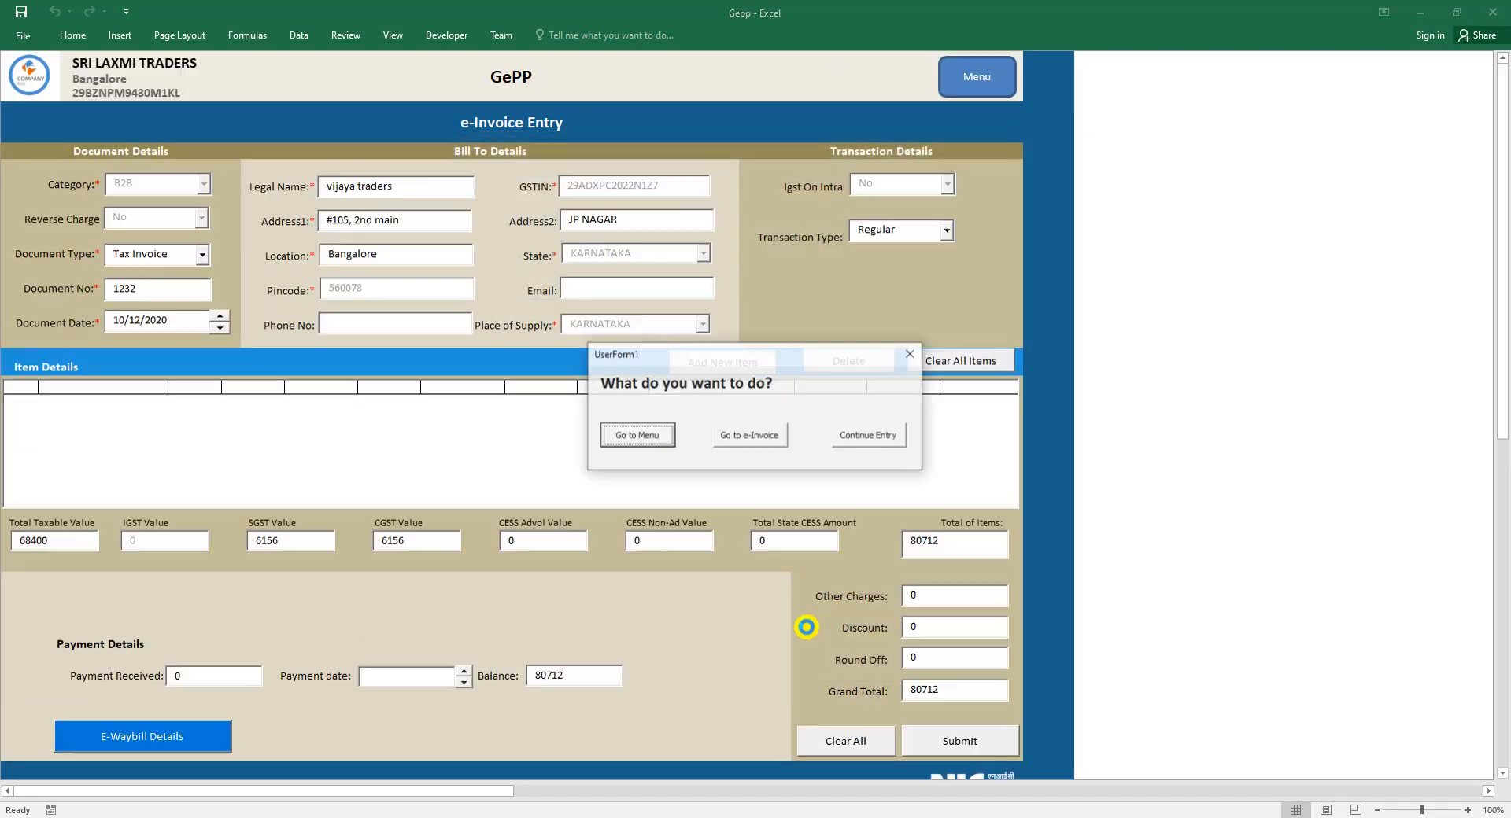
pyautogui.click(759, 434)
# Examine the dates, buyer GSTIN and invoice values of the pending invoices, and return to the main menu
pyautogui.click(203, 185)
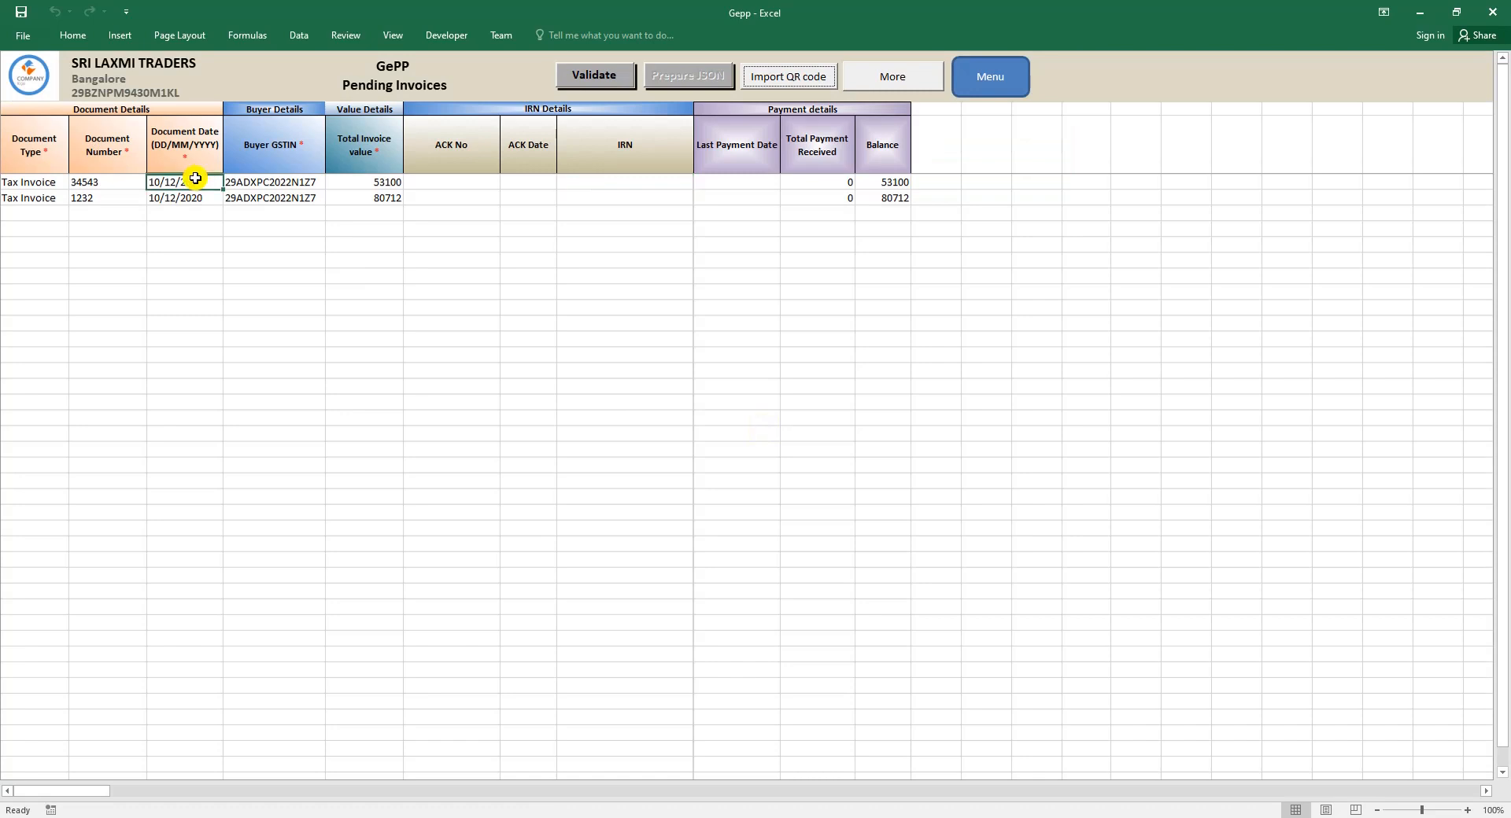
pyautogui.click(196, 198)
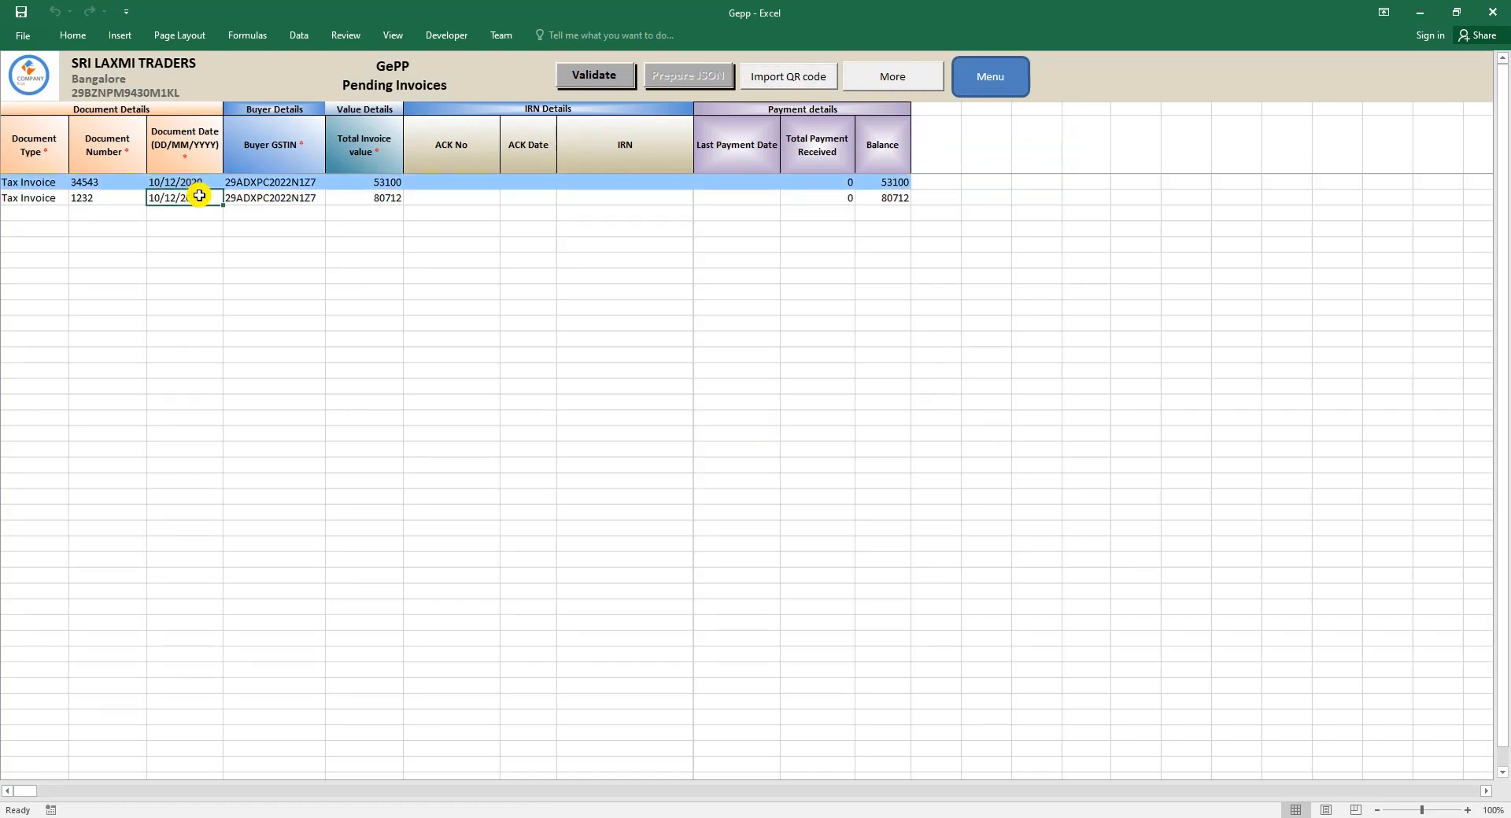
pyautogui.click(293, 197)
pyautogui.click(375, 186)
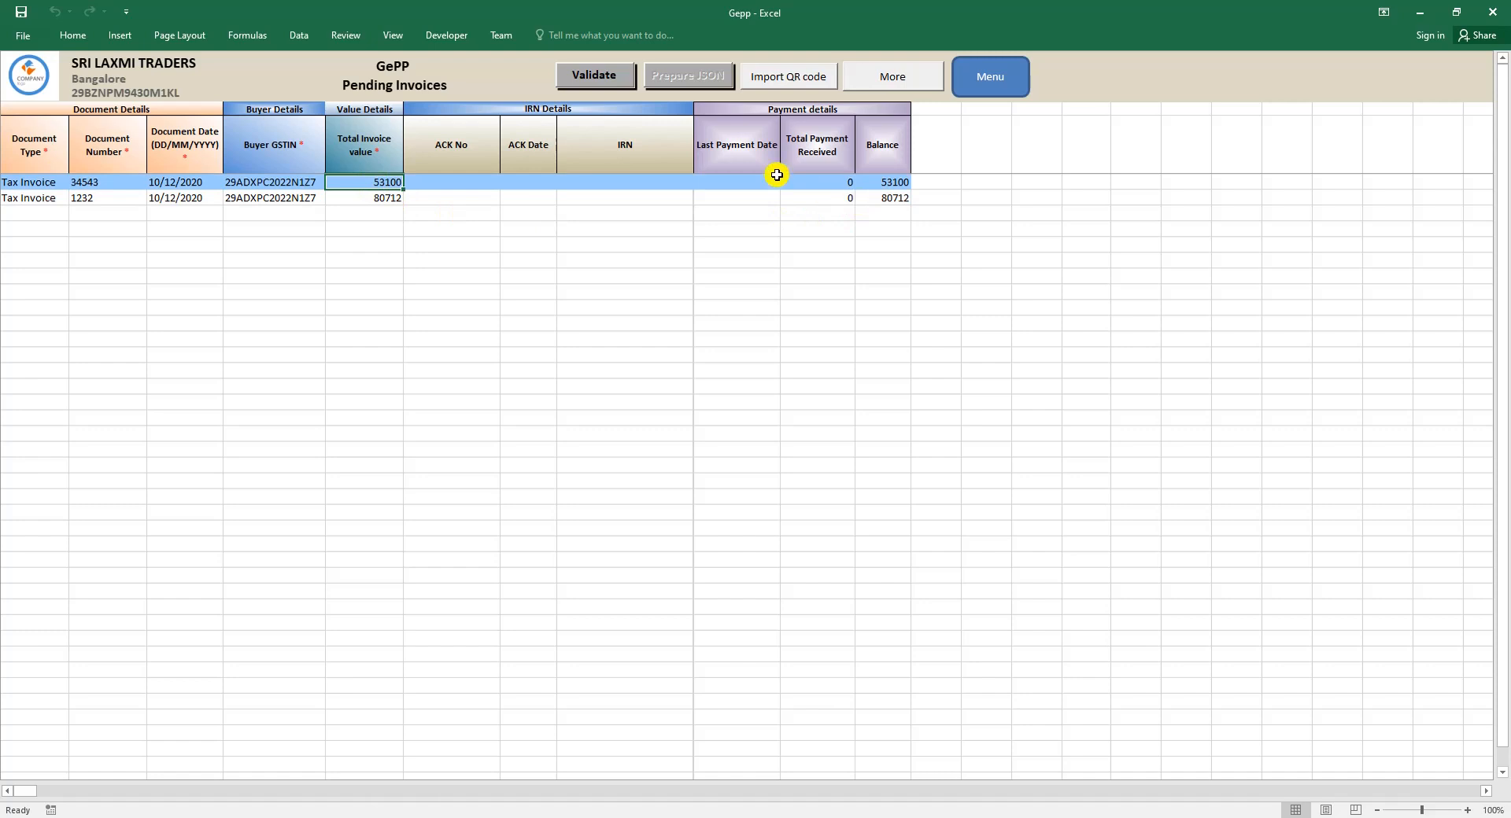
pyautogui.click(1005, 74)
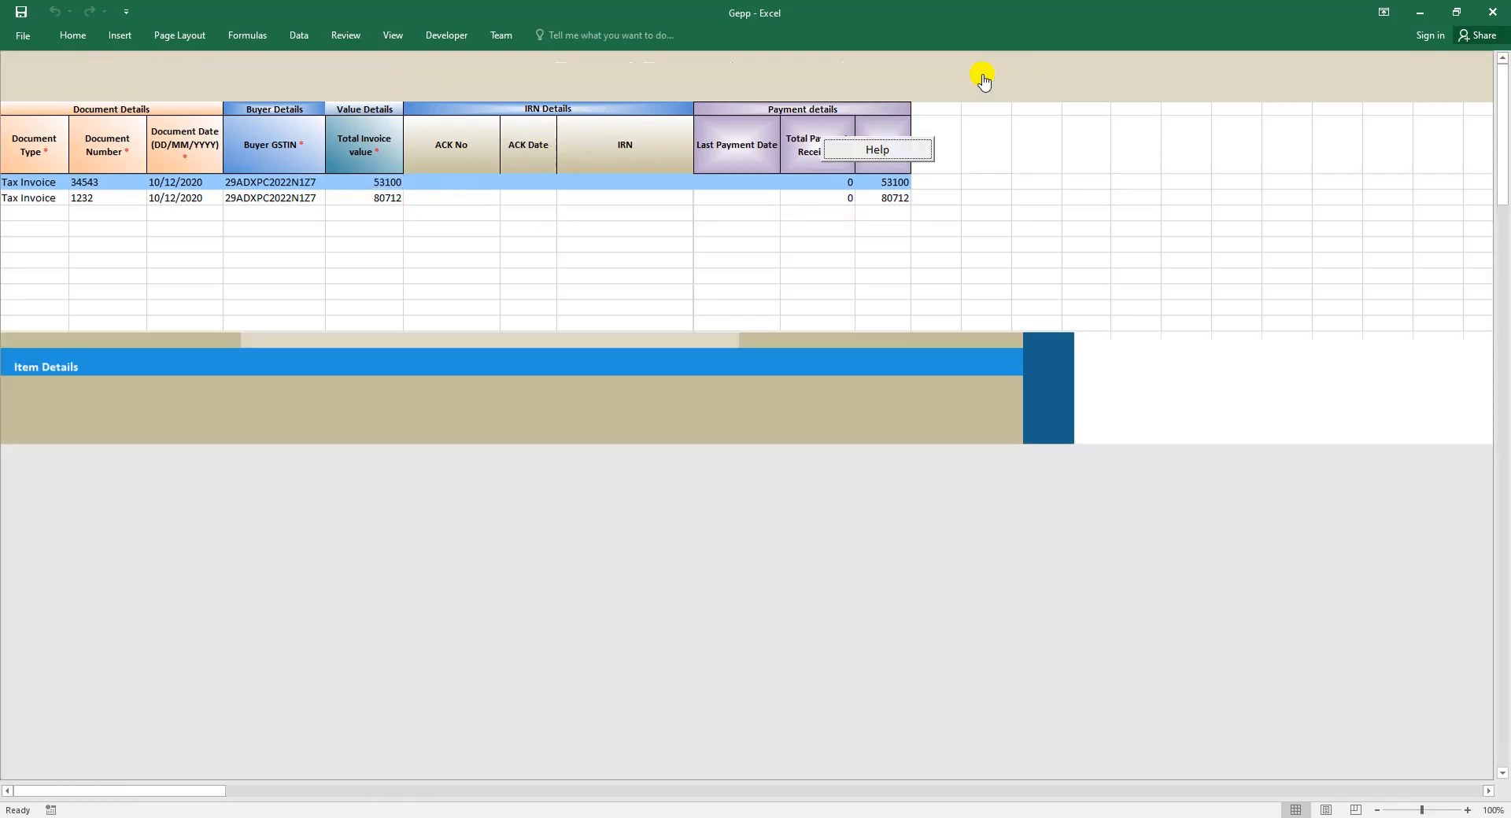
# Reopen the pending invoices, look over both tax invoices, and validate their data
pyautogui.click(75, 236)
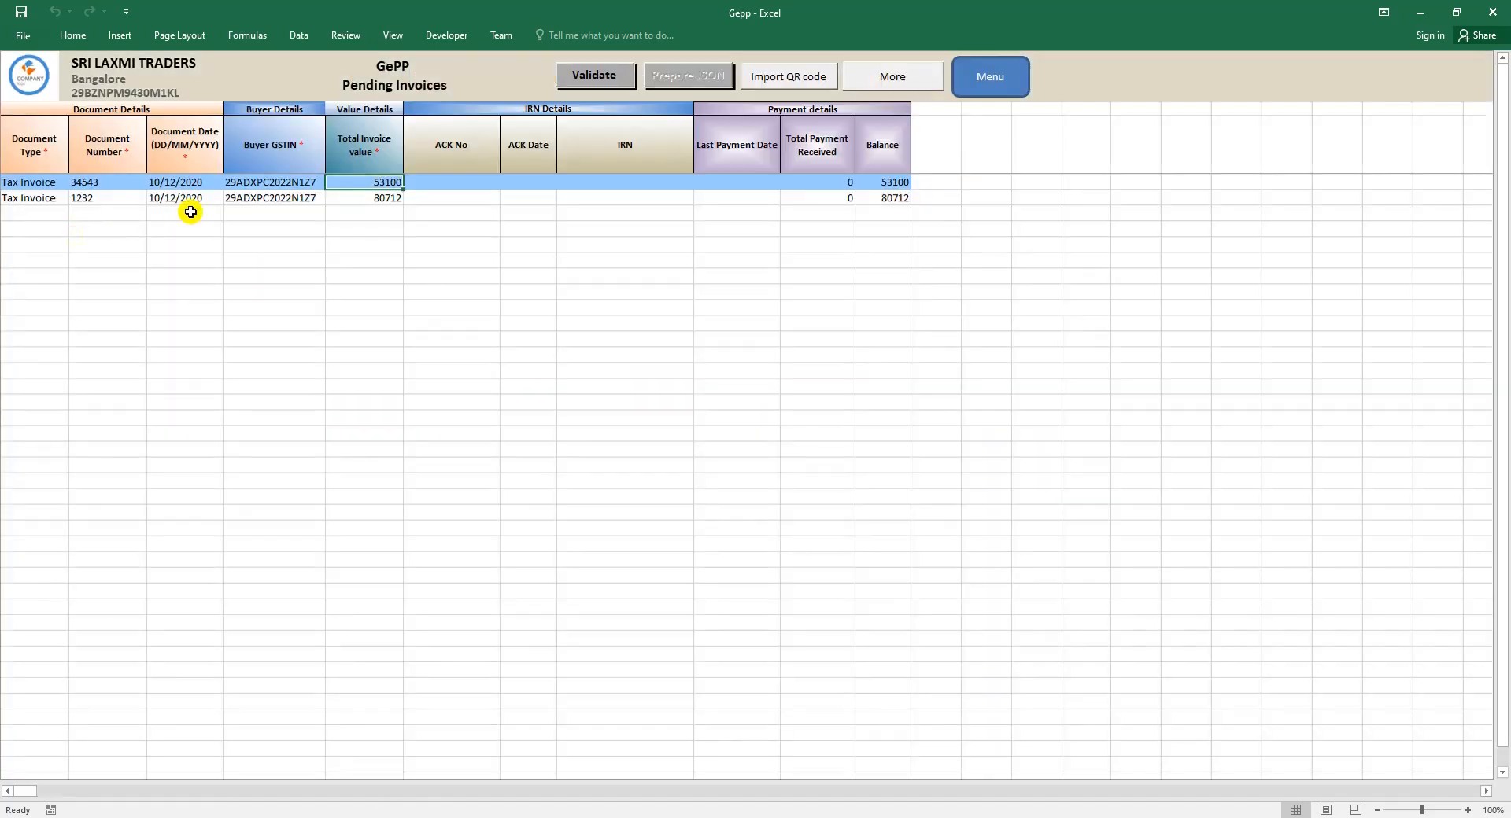
pyautogui.click(183, 197)
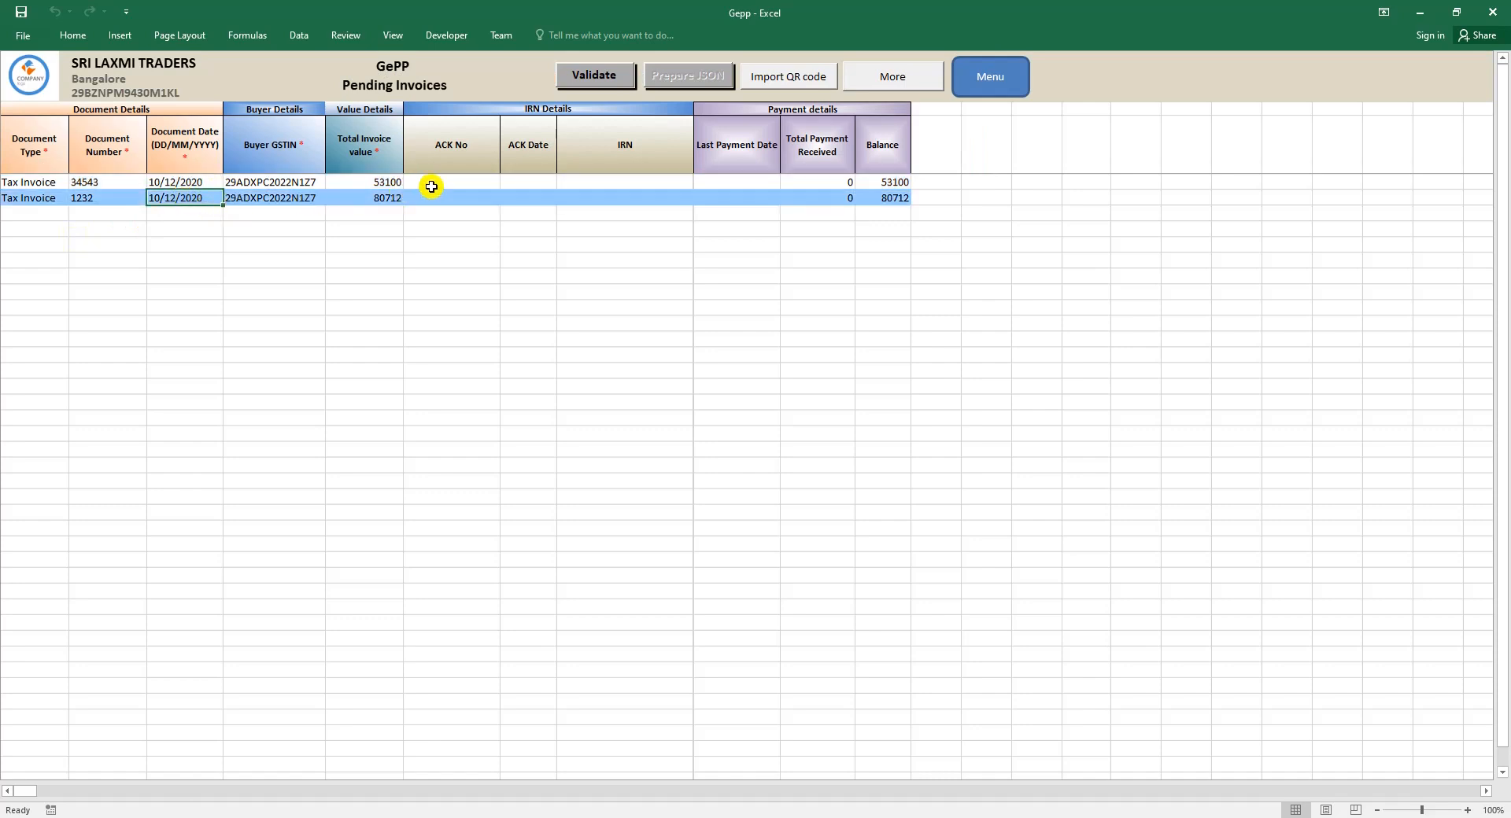
pyautogui.click(46, 177)
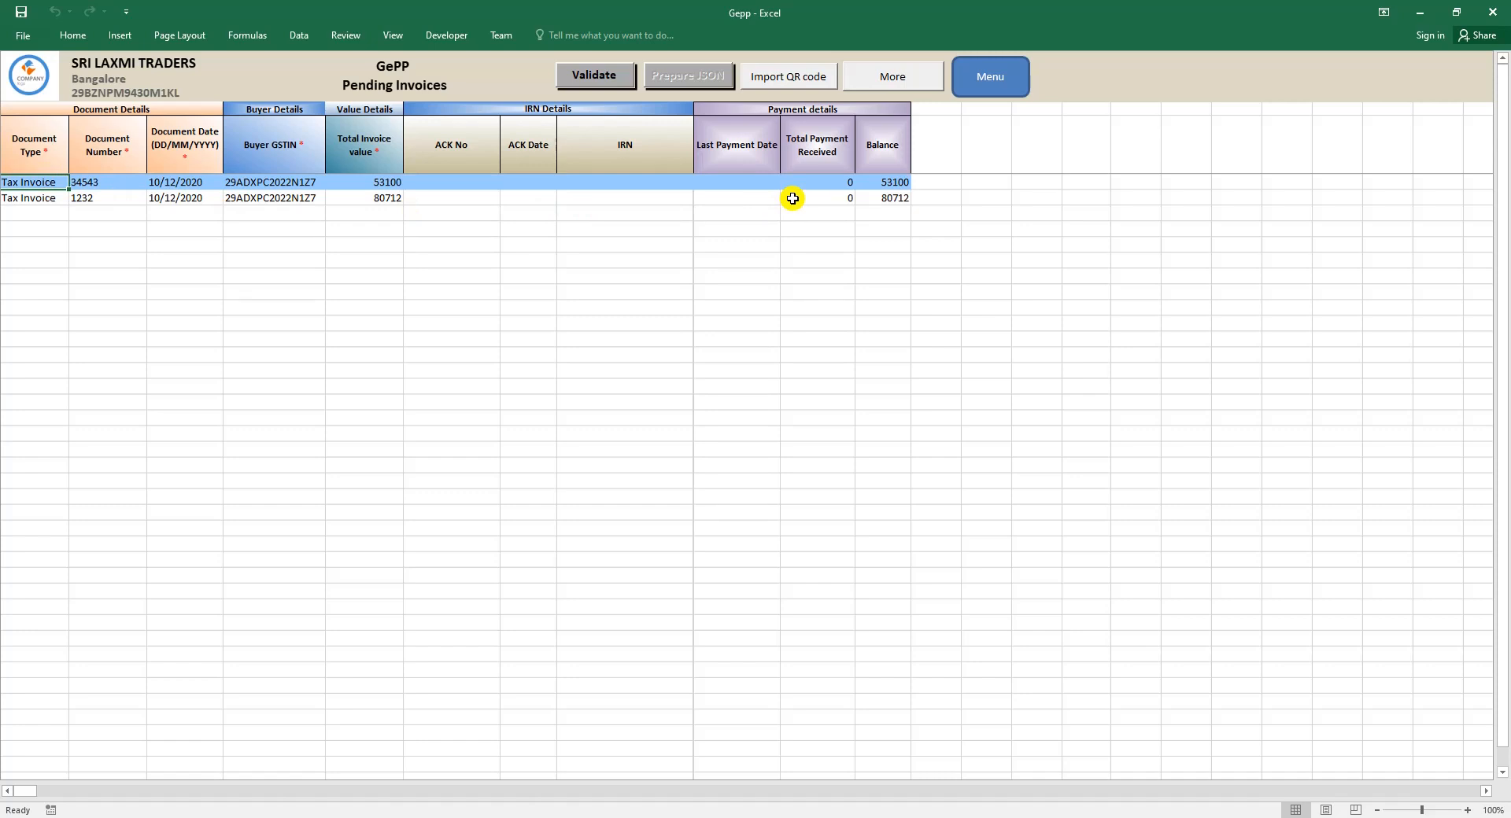
pyautogui.click(592, 75)
pyautogui.click(804, 483)
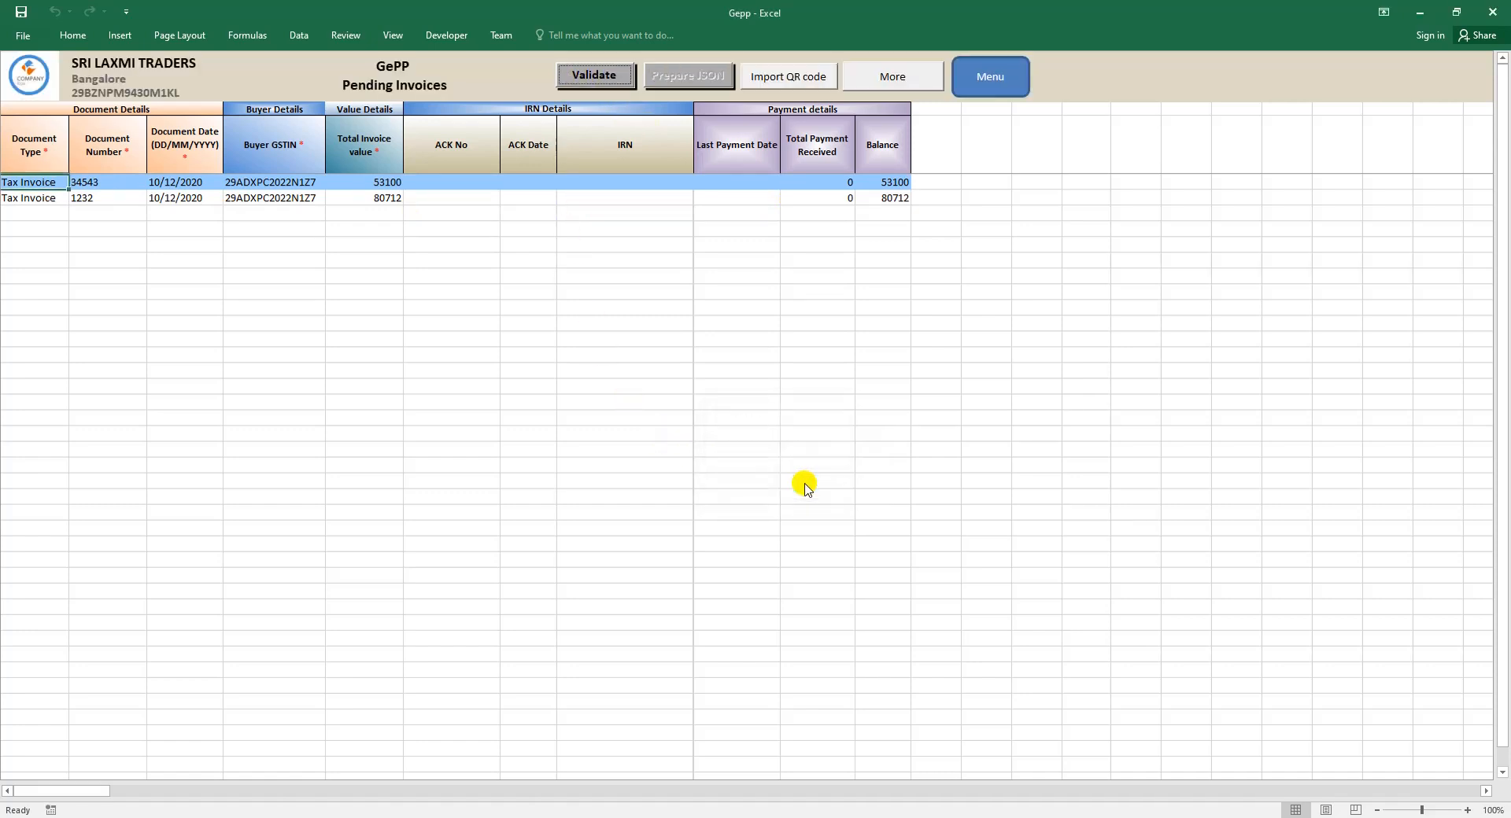
# Prepare the JSON file from the validated pending invoices and check for it in the excel folder under Downloads
pyautogui.click(667, 81)
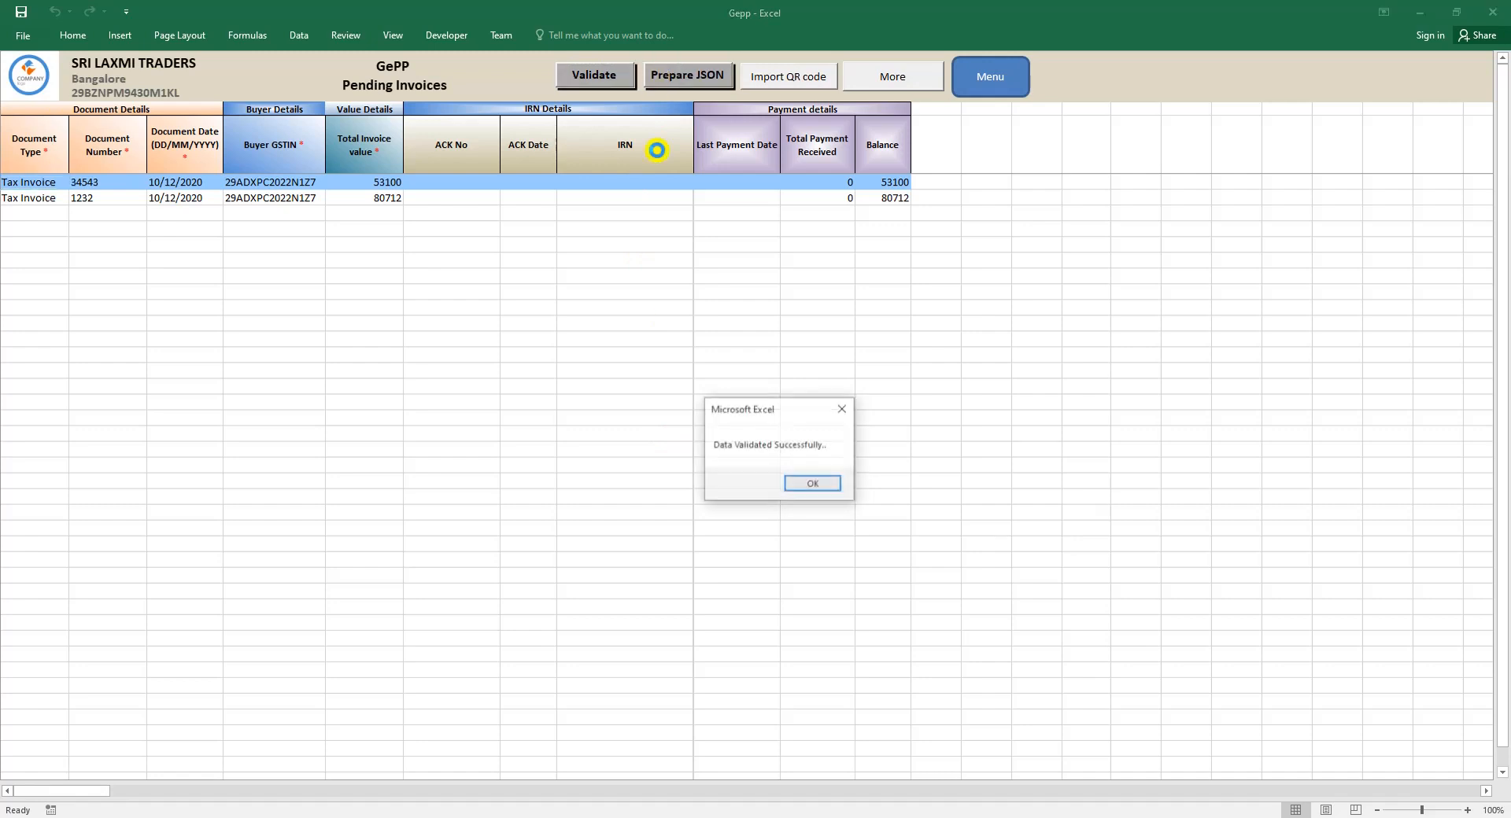
pyautogui.click(808, 483)
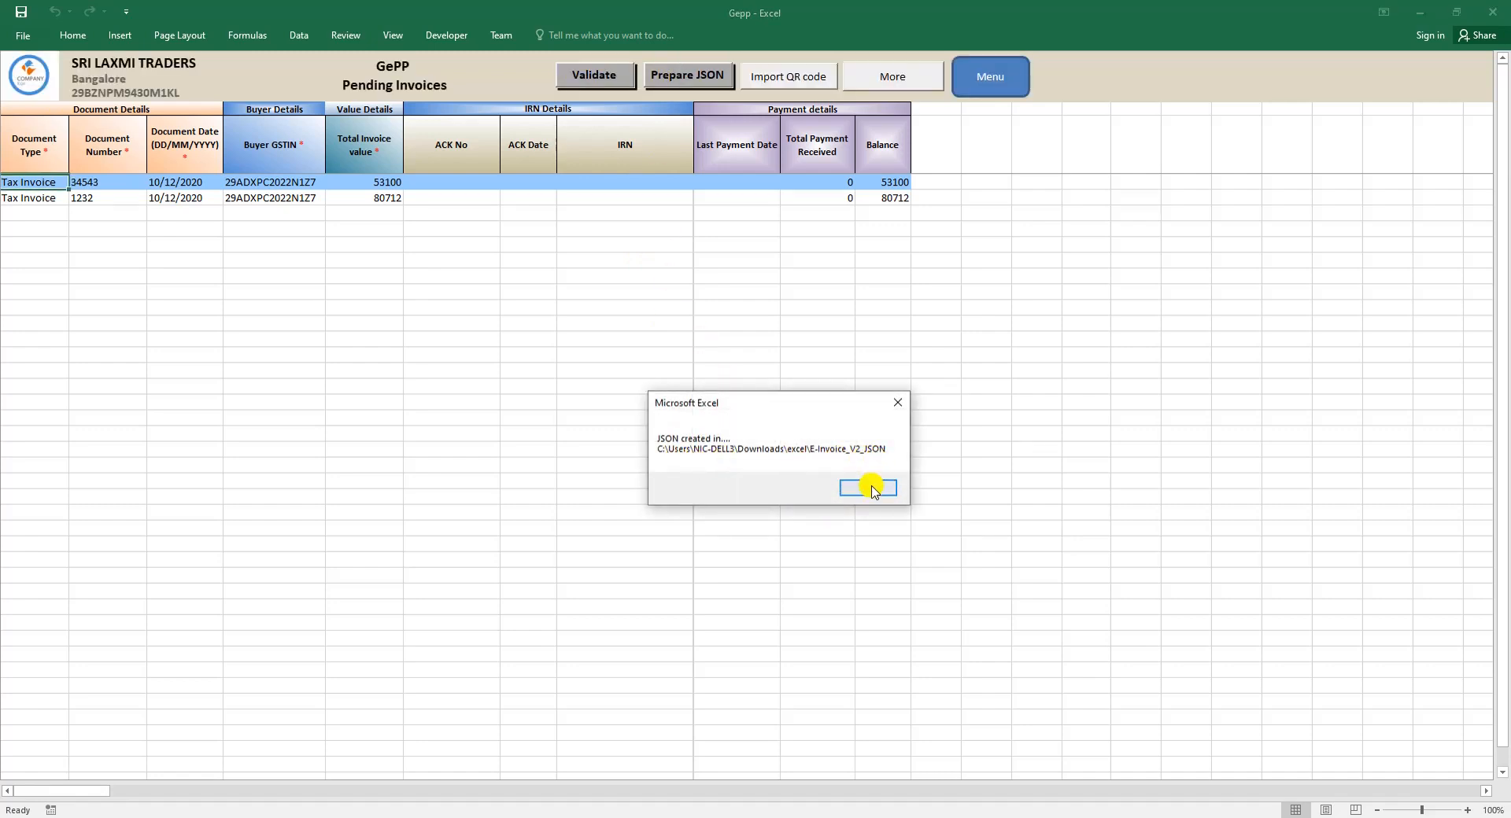
pyautogui.click(869, 490)
pyautogui.click(170, 817)
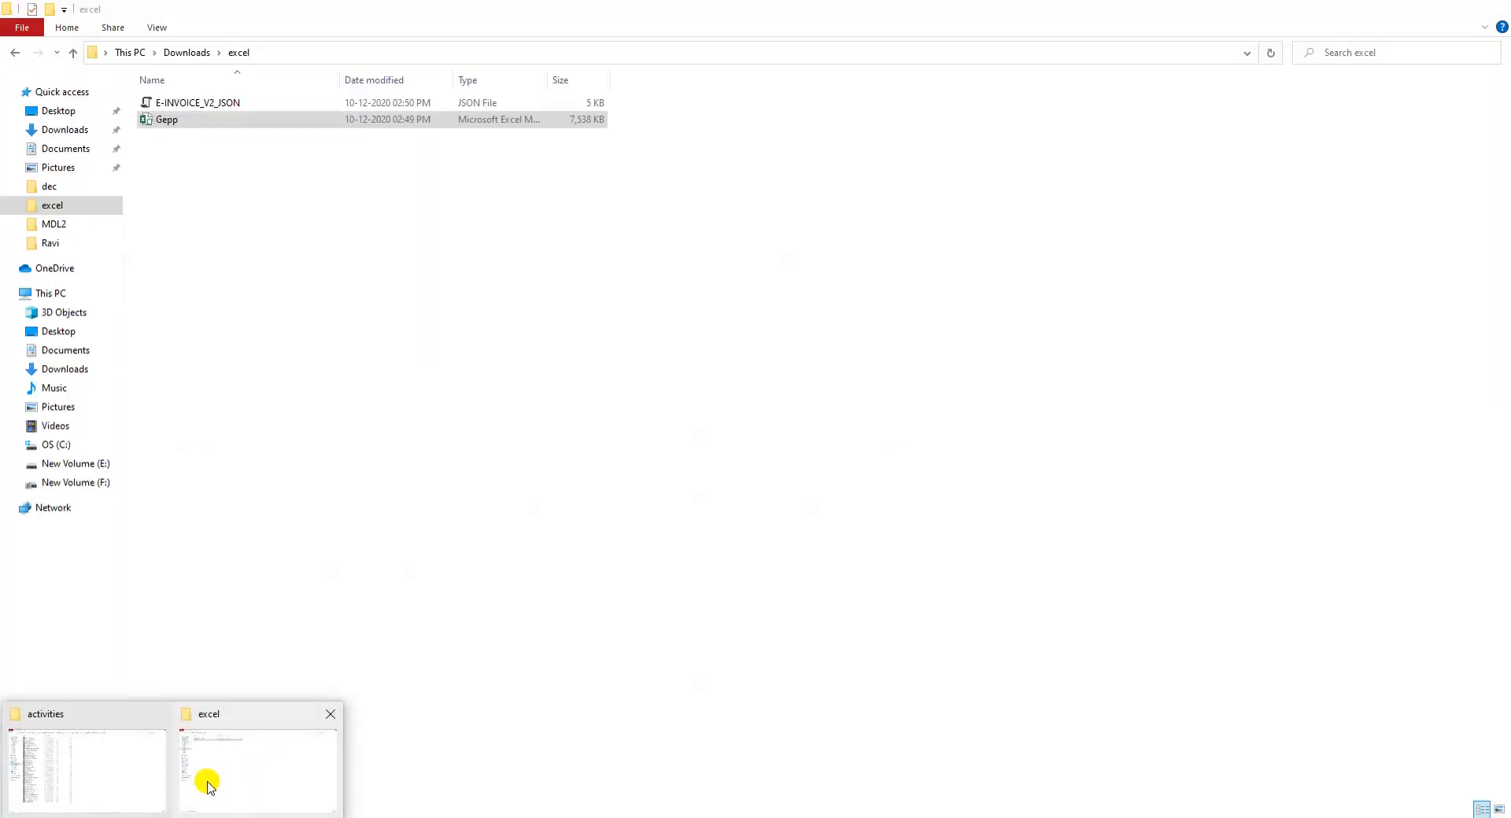
pyautogui.click(205, 786)
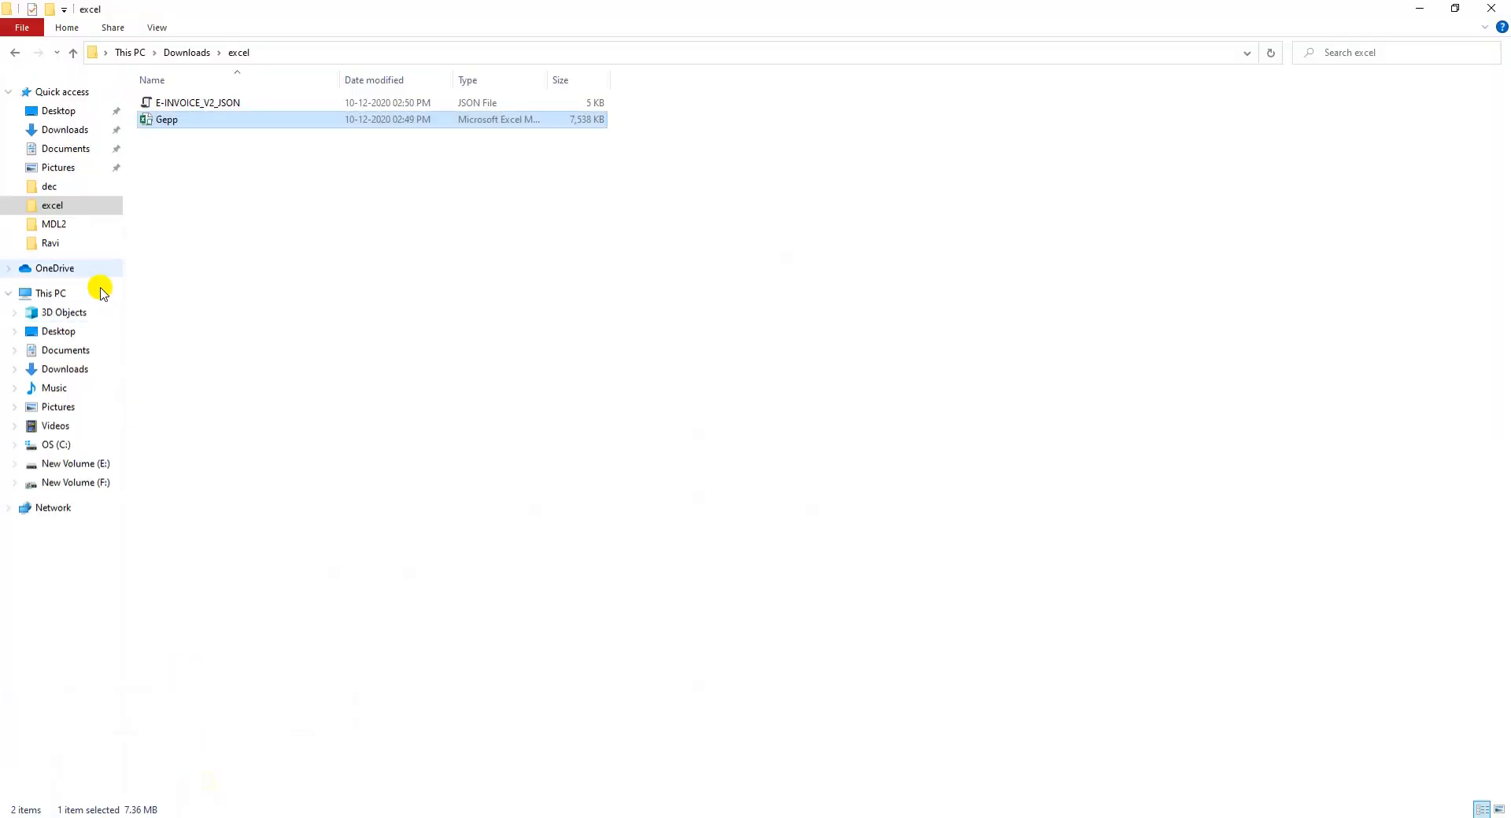
# Switch back to the GePP workbook and review the invoice values and the IRN column of the two pending invoices
pyautogui.hotkey('alt', 'Tab')
pyautogui.click(74, 236)
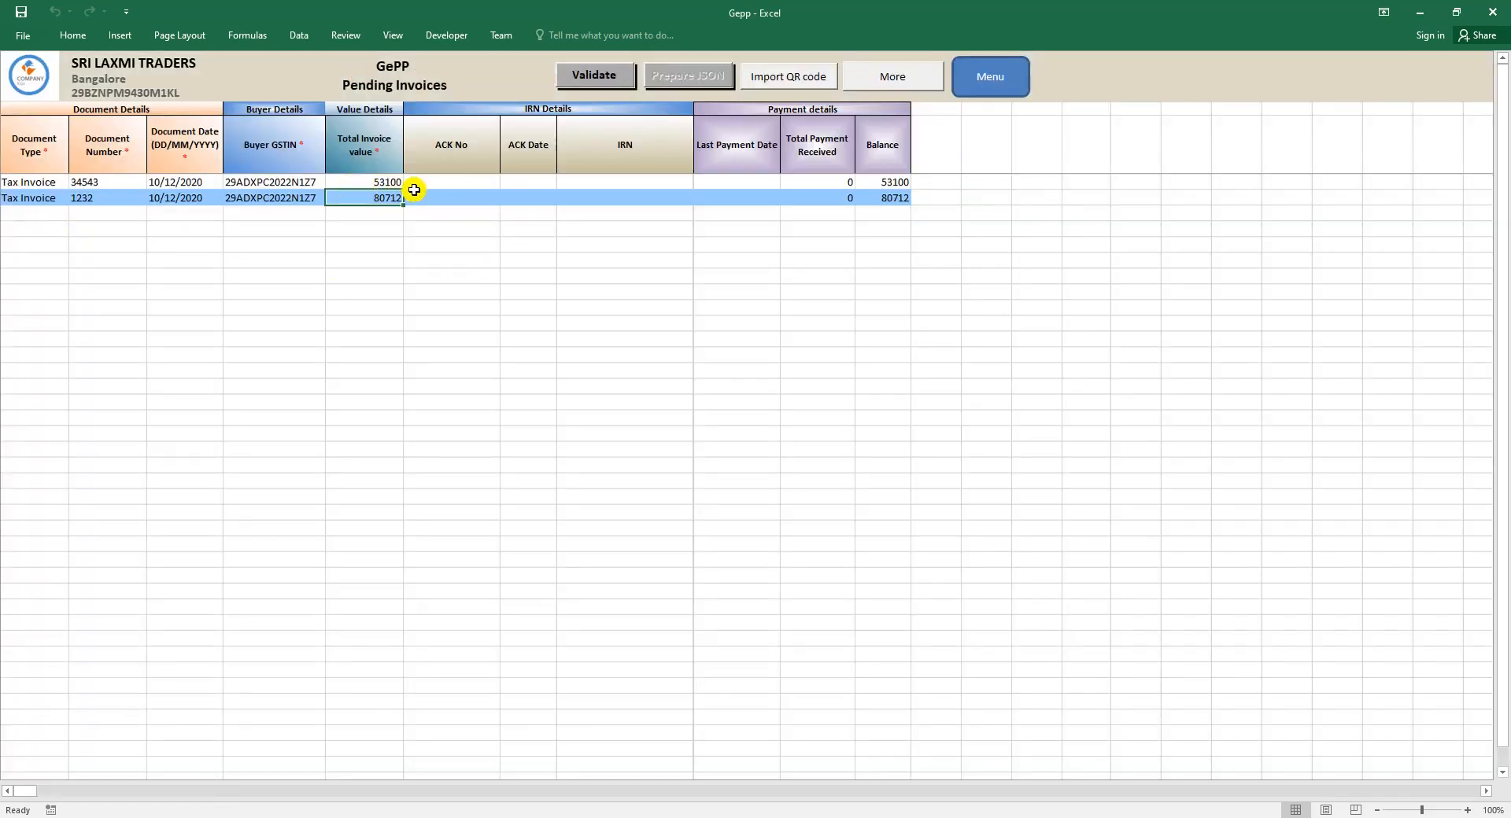
pyautogui.click(366, 182)
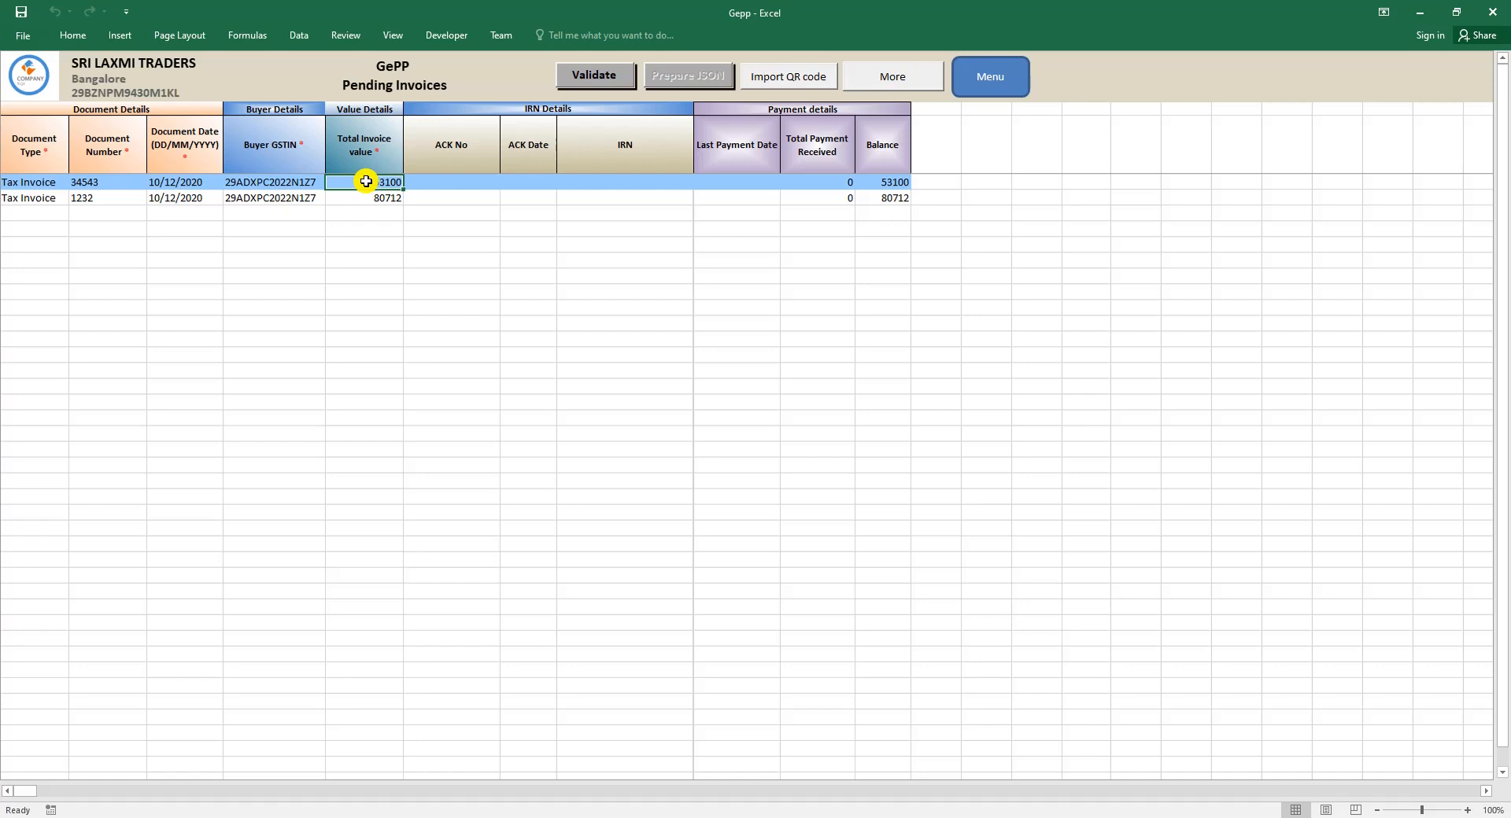
pyautogui.click(366, 194)
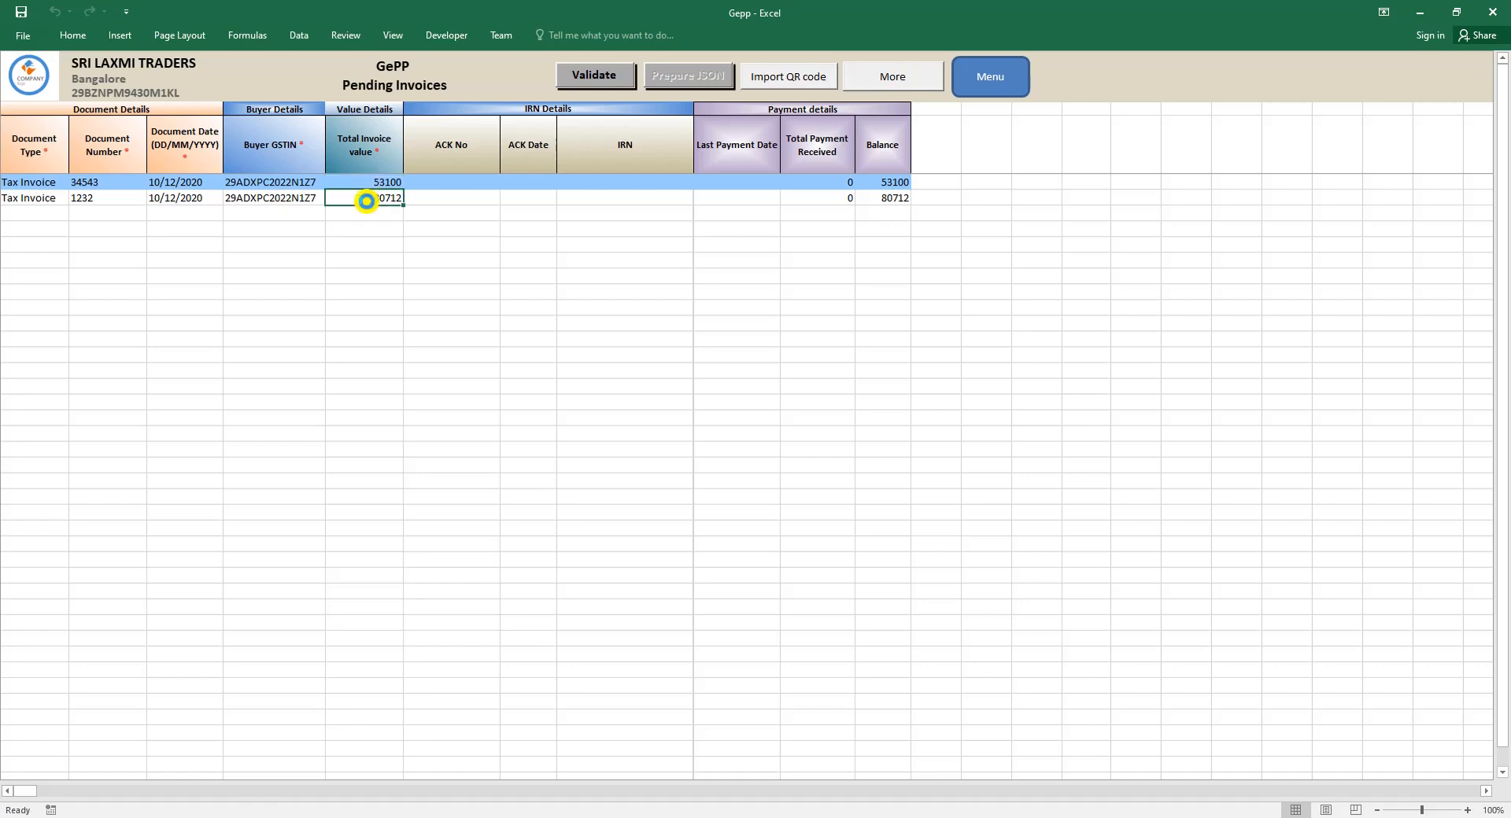
pyautogui.click(593, 195)
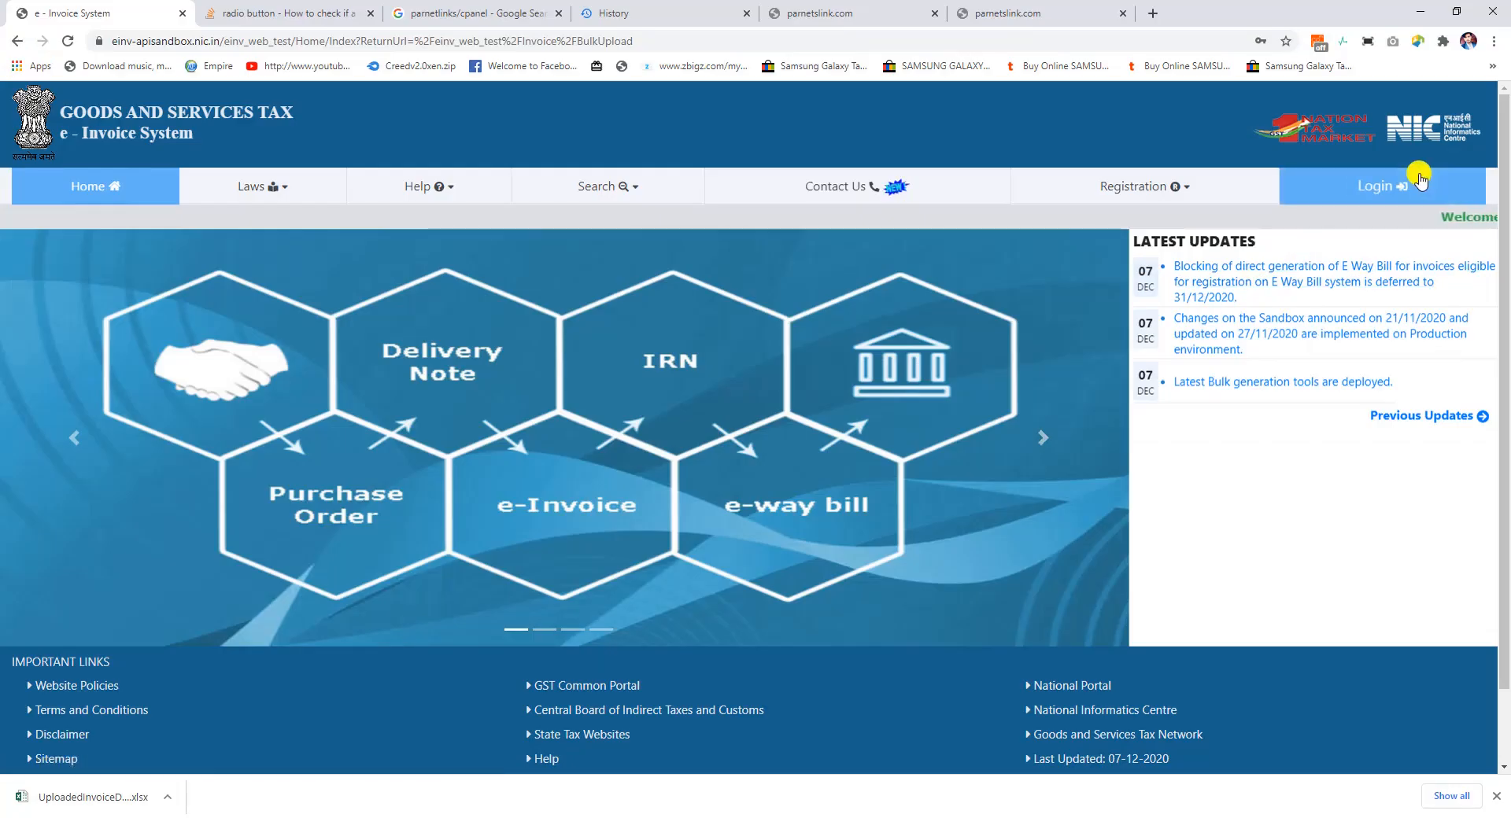
# Log in to the e-Invoice System portal in the browser with the filled-in credentials and the captcha code
pyautogui.click(1373, 186)
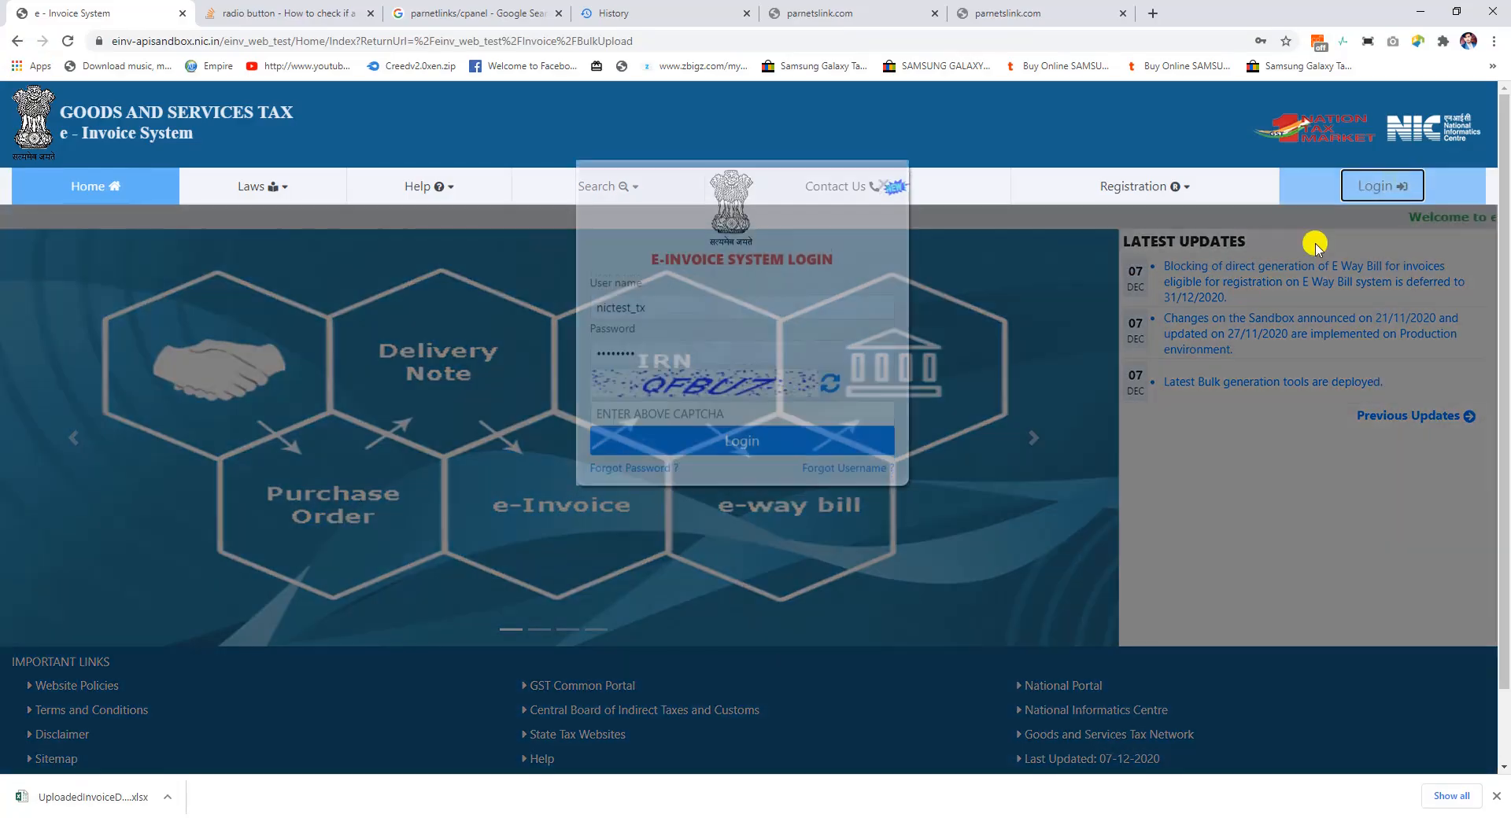
pyautogui.click(673, 439)
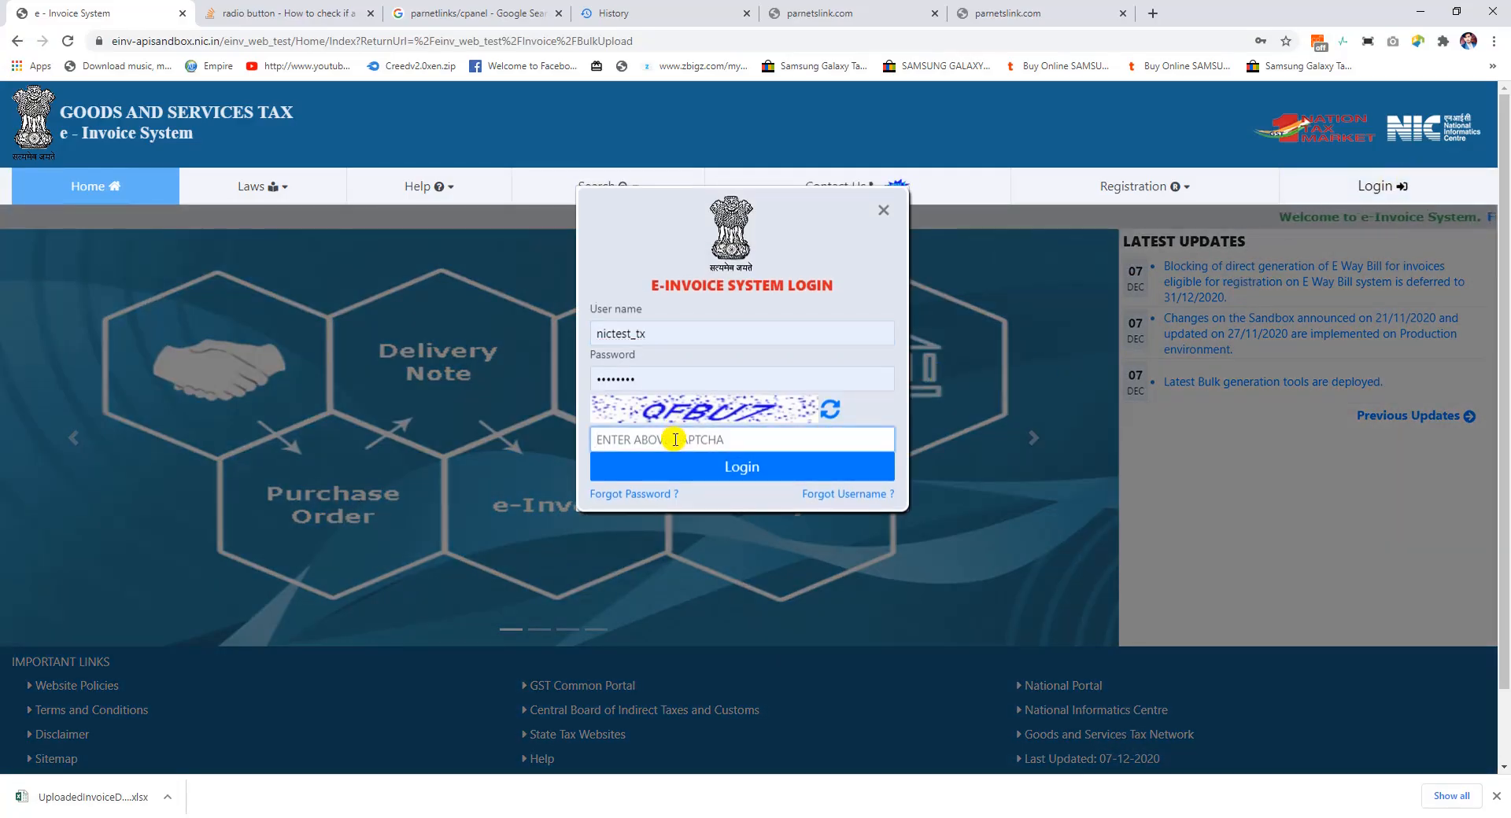
pyautogui.write('QFBU')
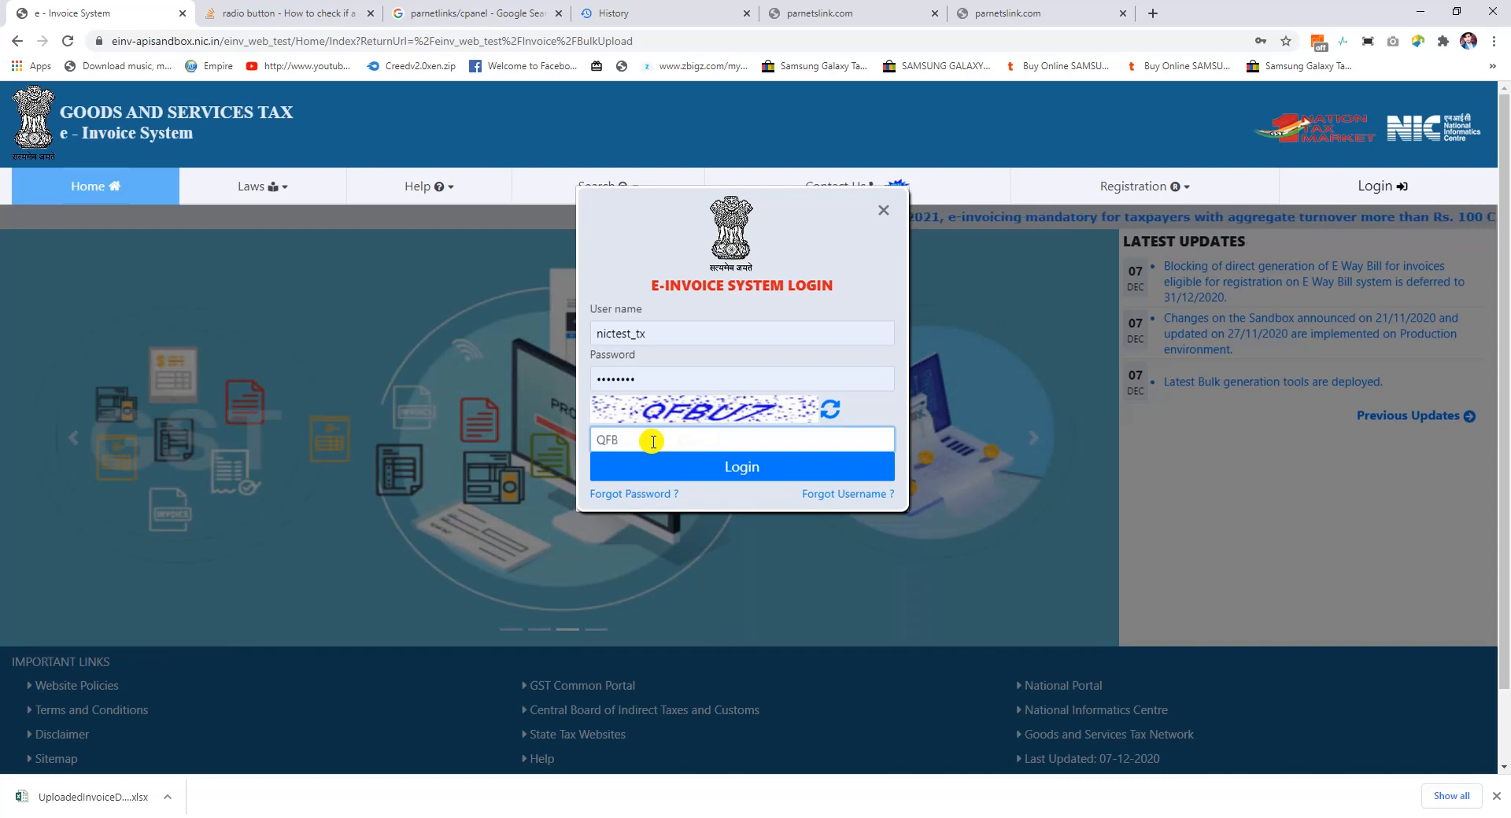
pyautogui.write('7')
pyautogui.click(657, 466)
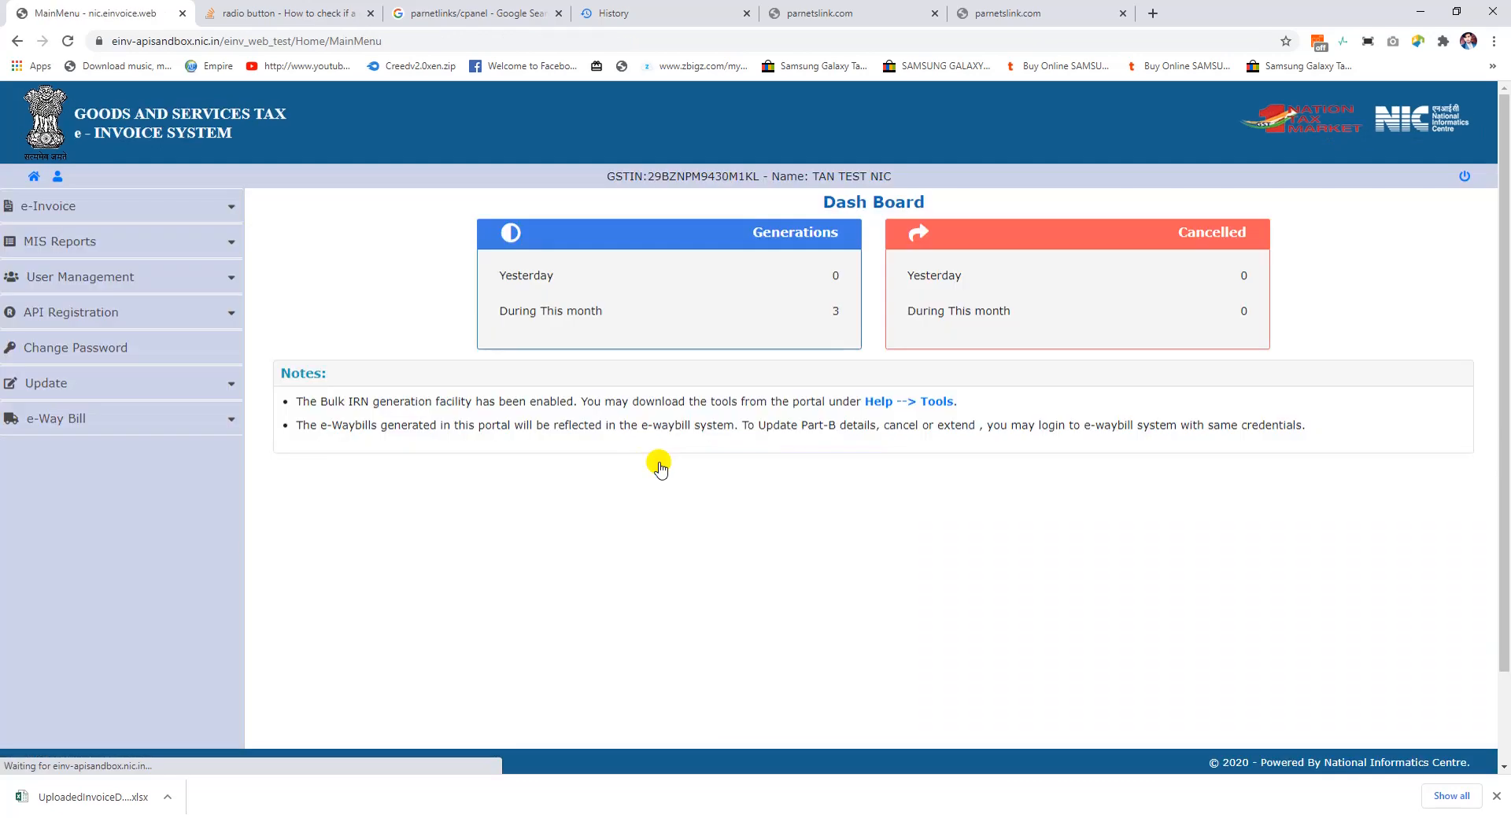
# Bulk upload the E-INVOICE_V2_JSON file from the excel folder to the e-Invoice portal
pyautogui.click(145, 206)
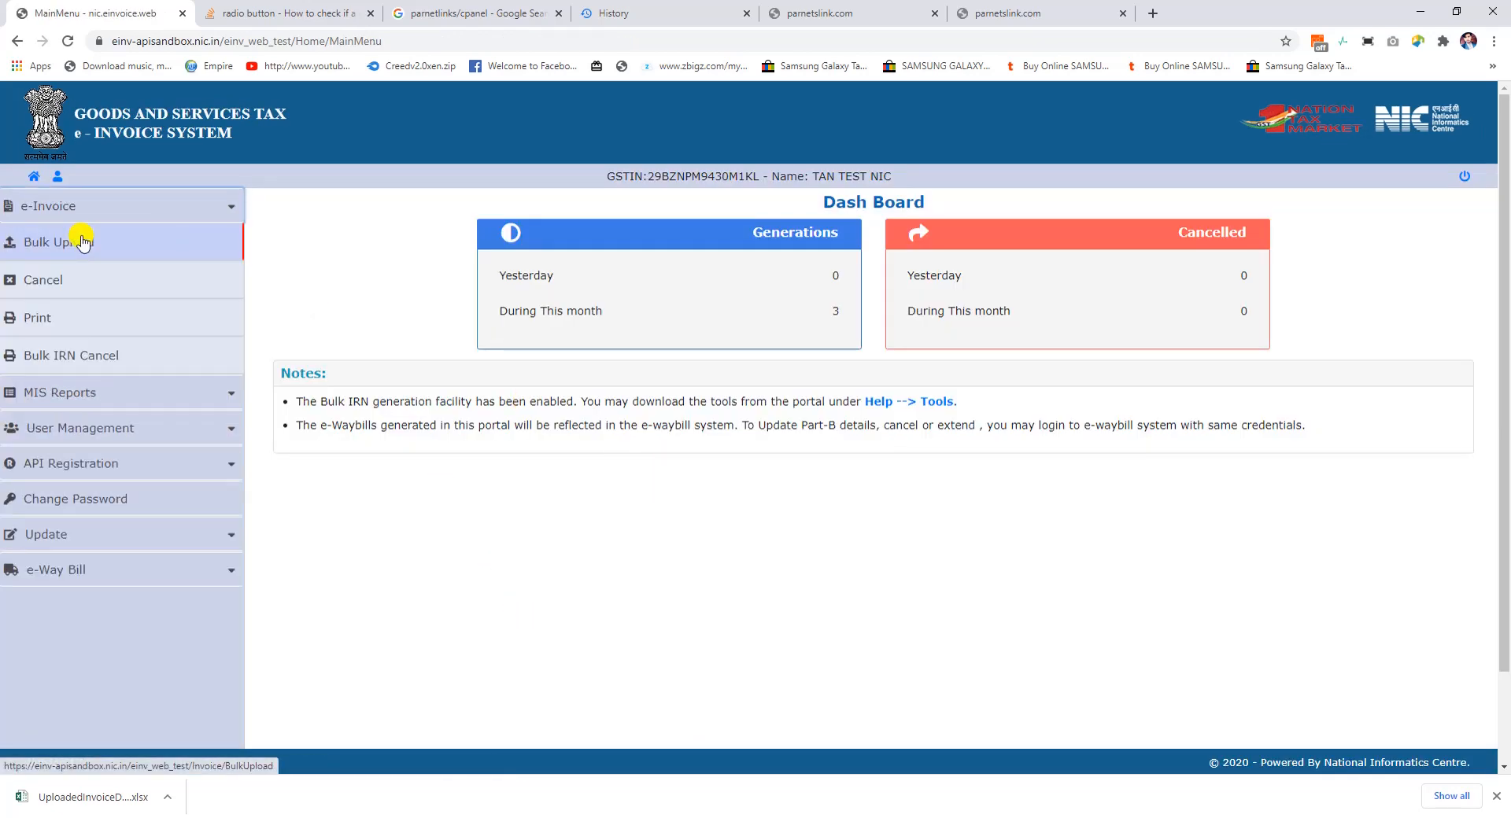
pyautogui.click(82, 242)
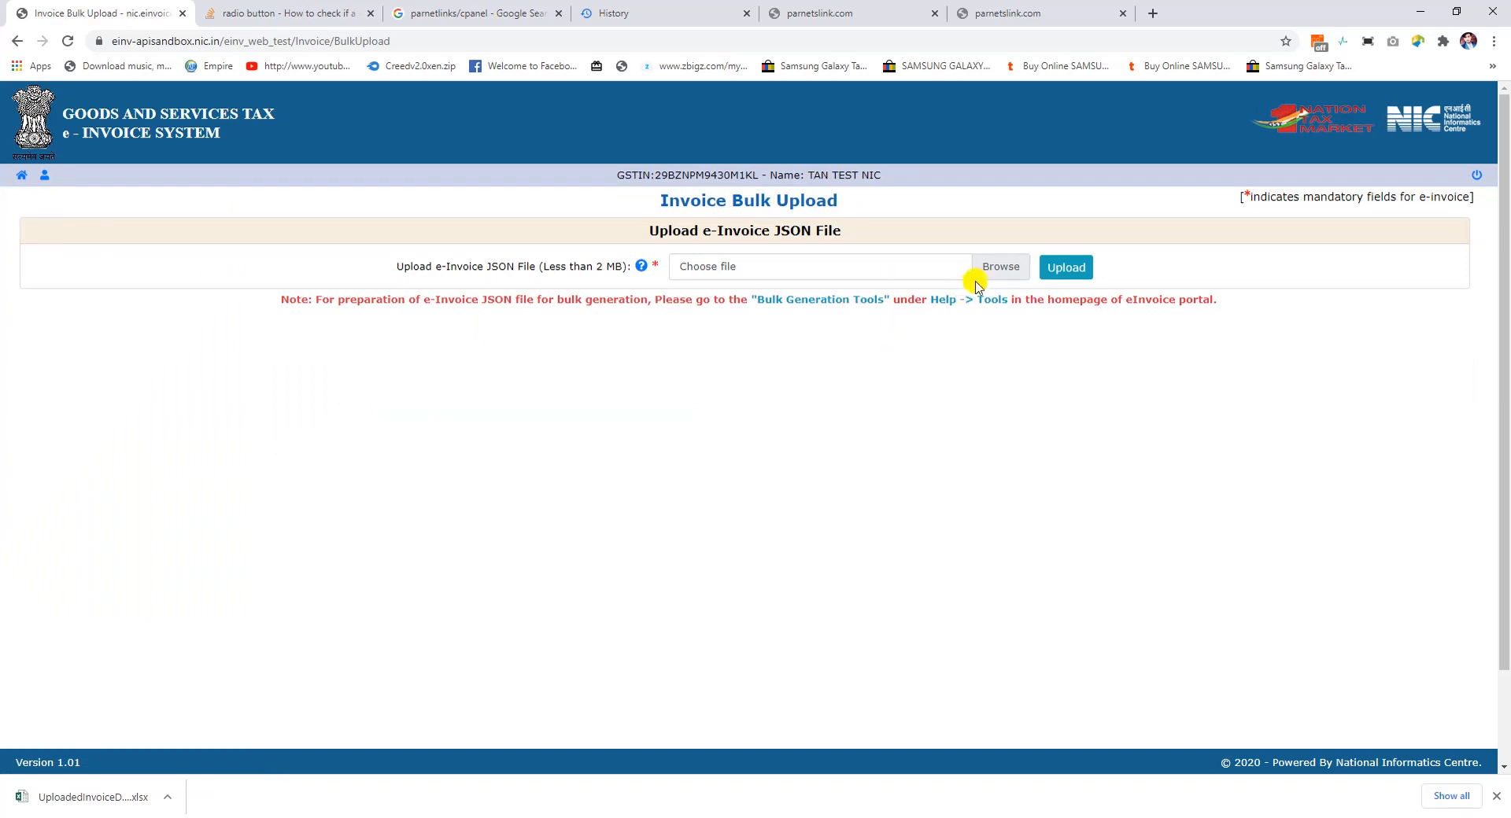
pyautogui.click(985, 277)
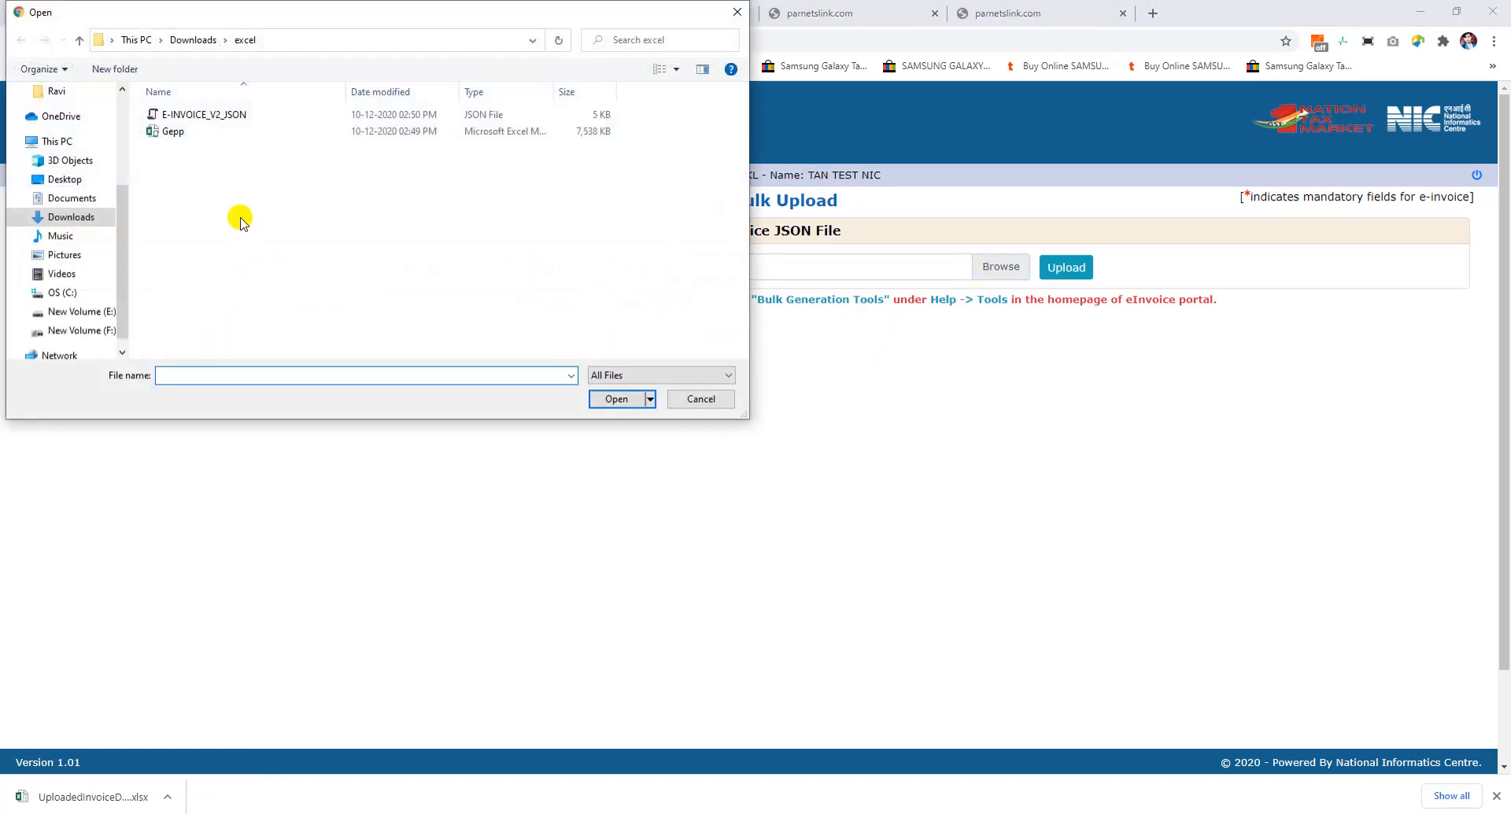
pyautogui.click(499, 117)
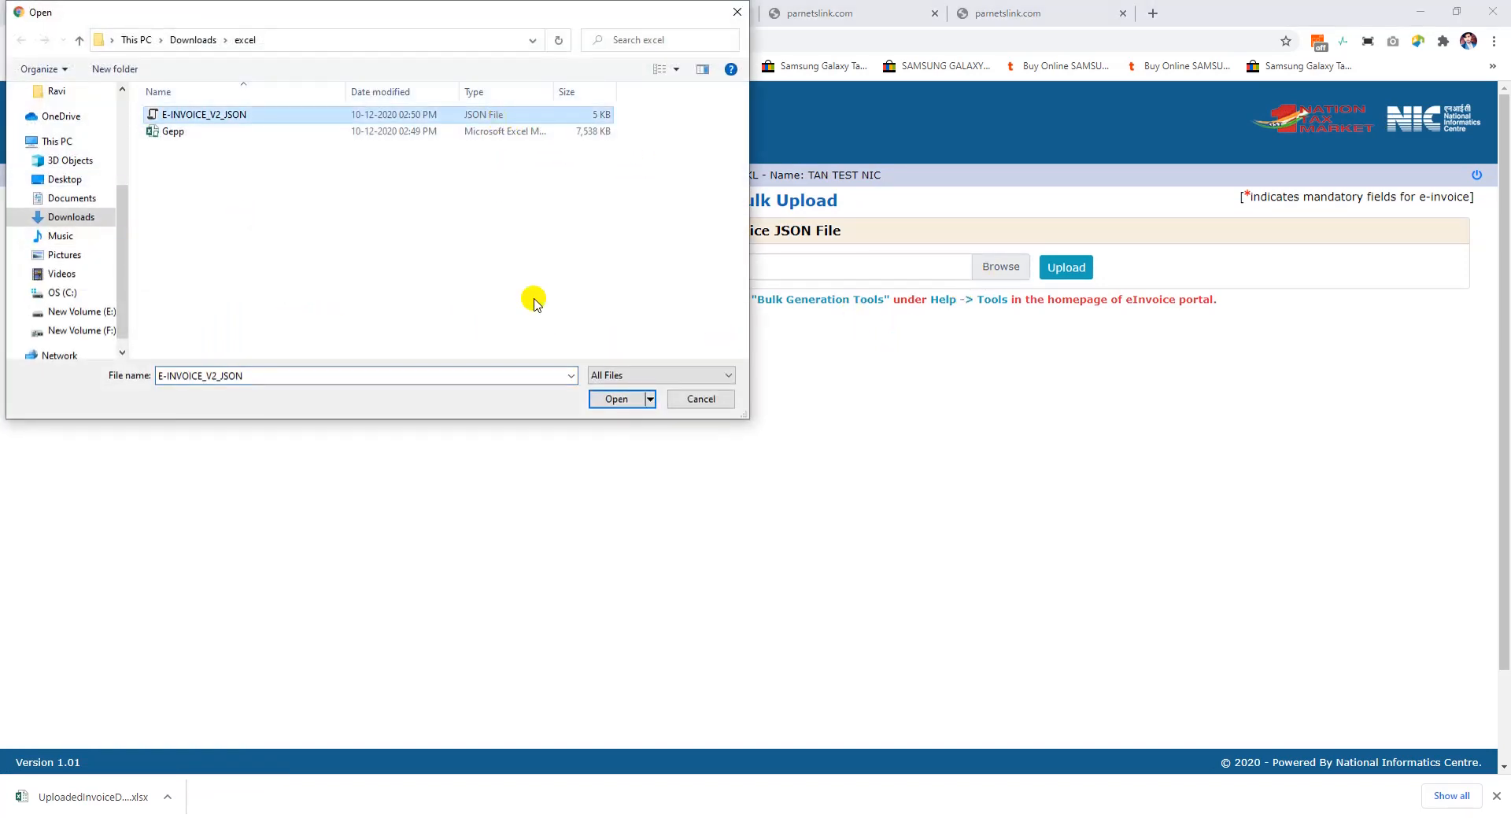
pyautogui.click(604, 401)
pyautogui.click(1064, 269)
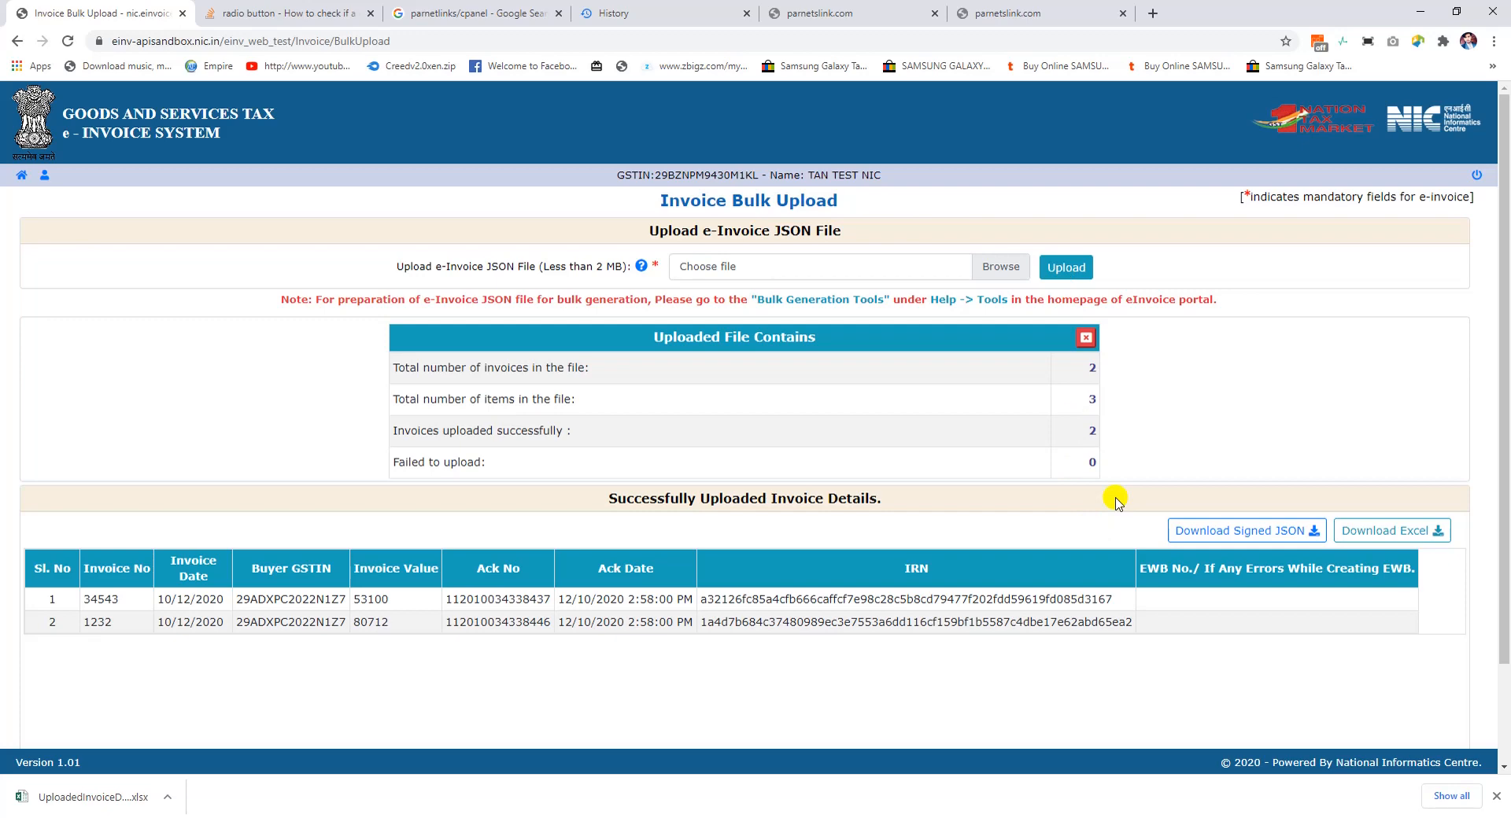
# Download the uploaded invoice details as Excel and import UploadedInvoiceDetails (27) into the GePP workbook's pending invoices as the IRN file
pyautogui.click(1386, 538)
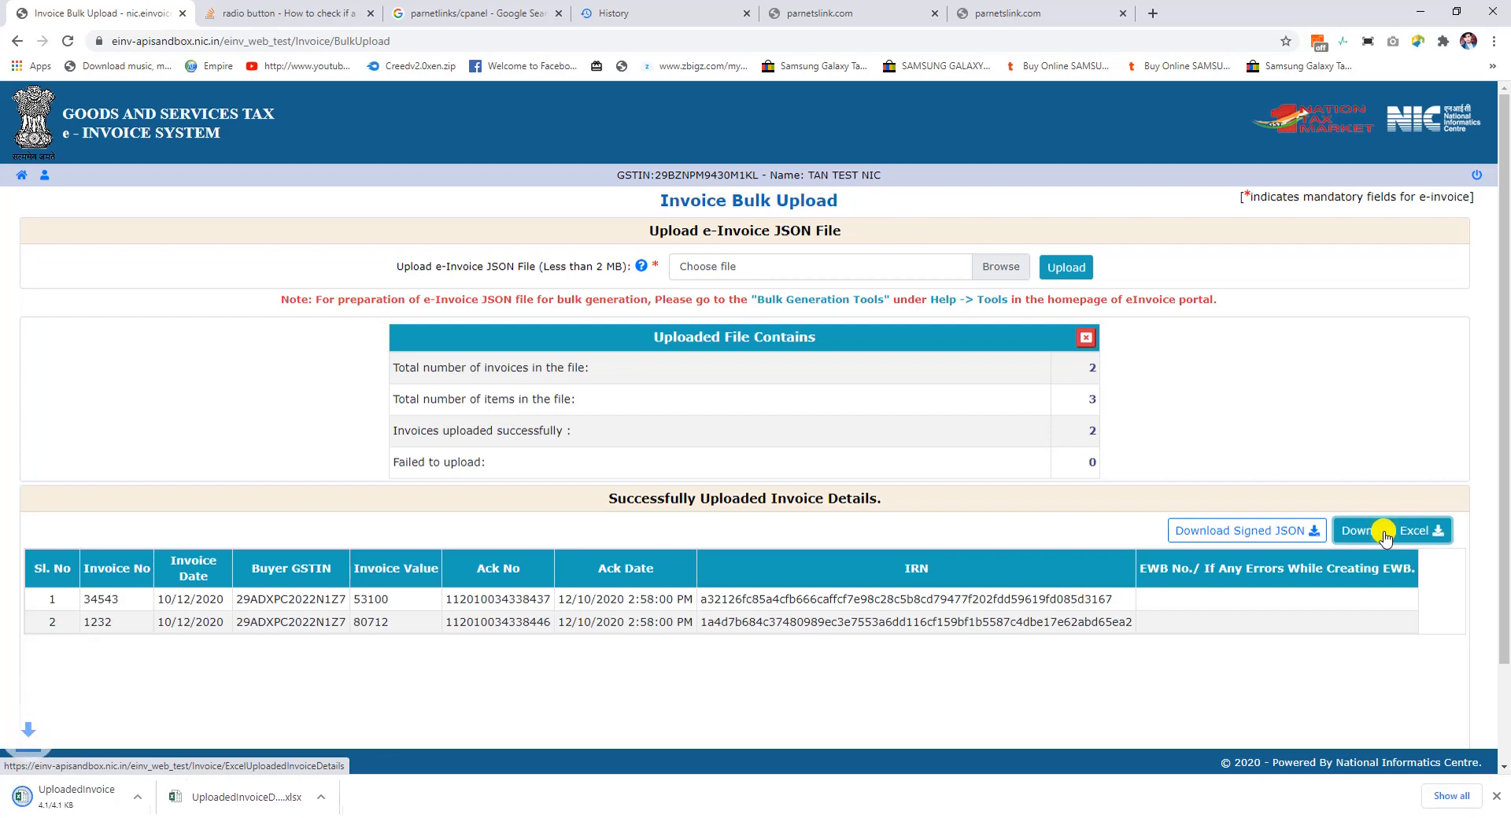
pyautogui.click(674, 815)
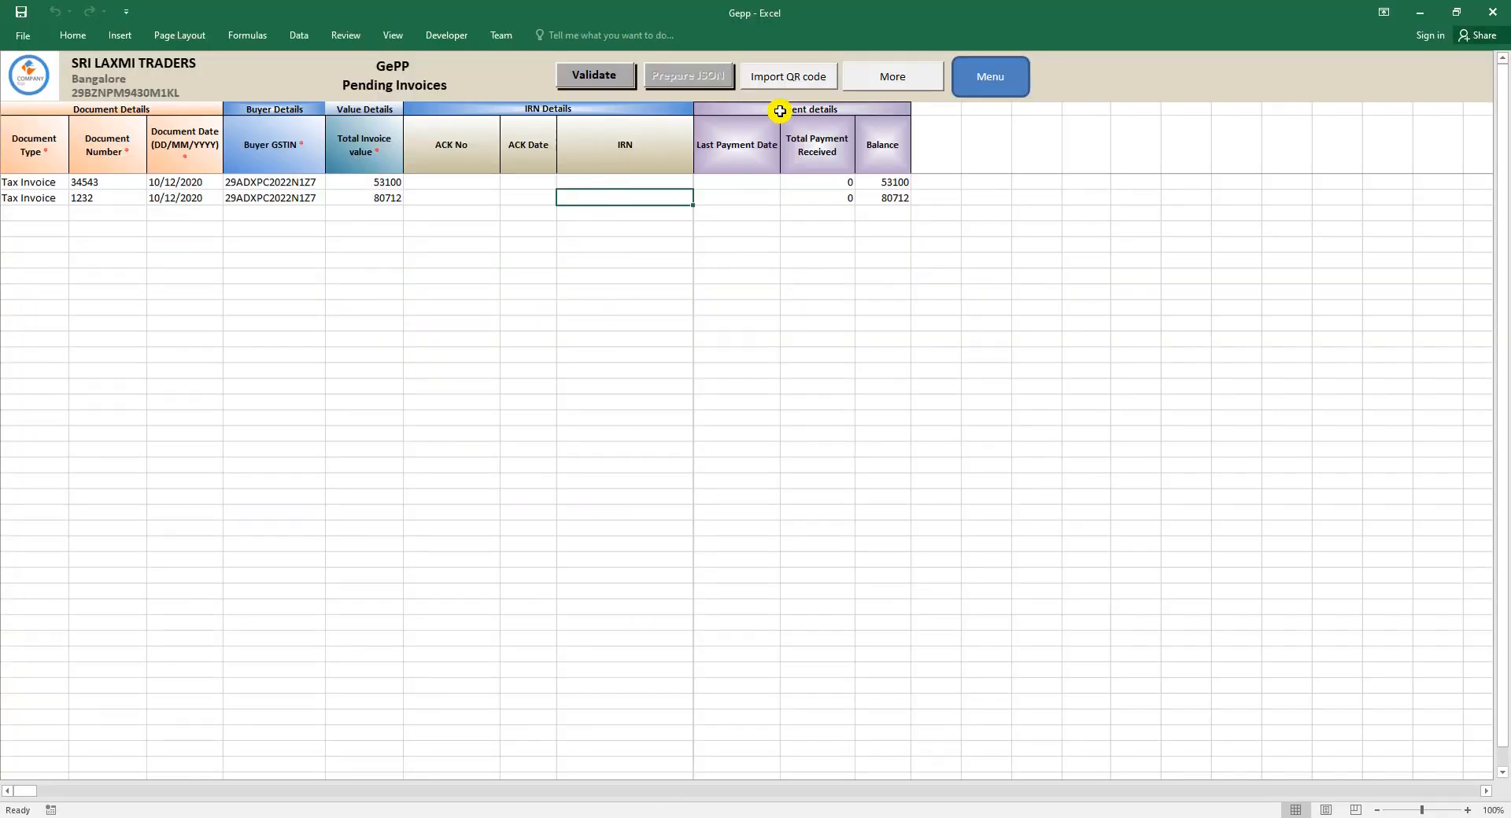
pyautogui.click(783, 76)
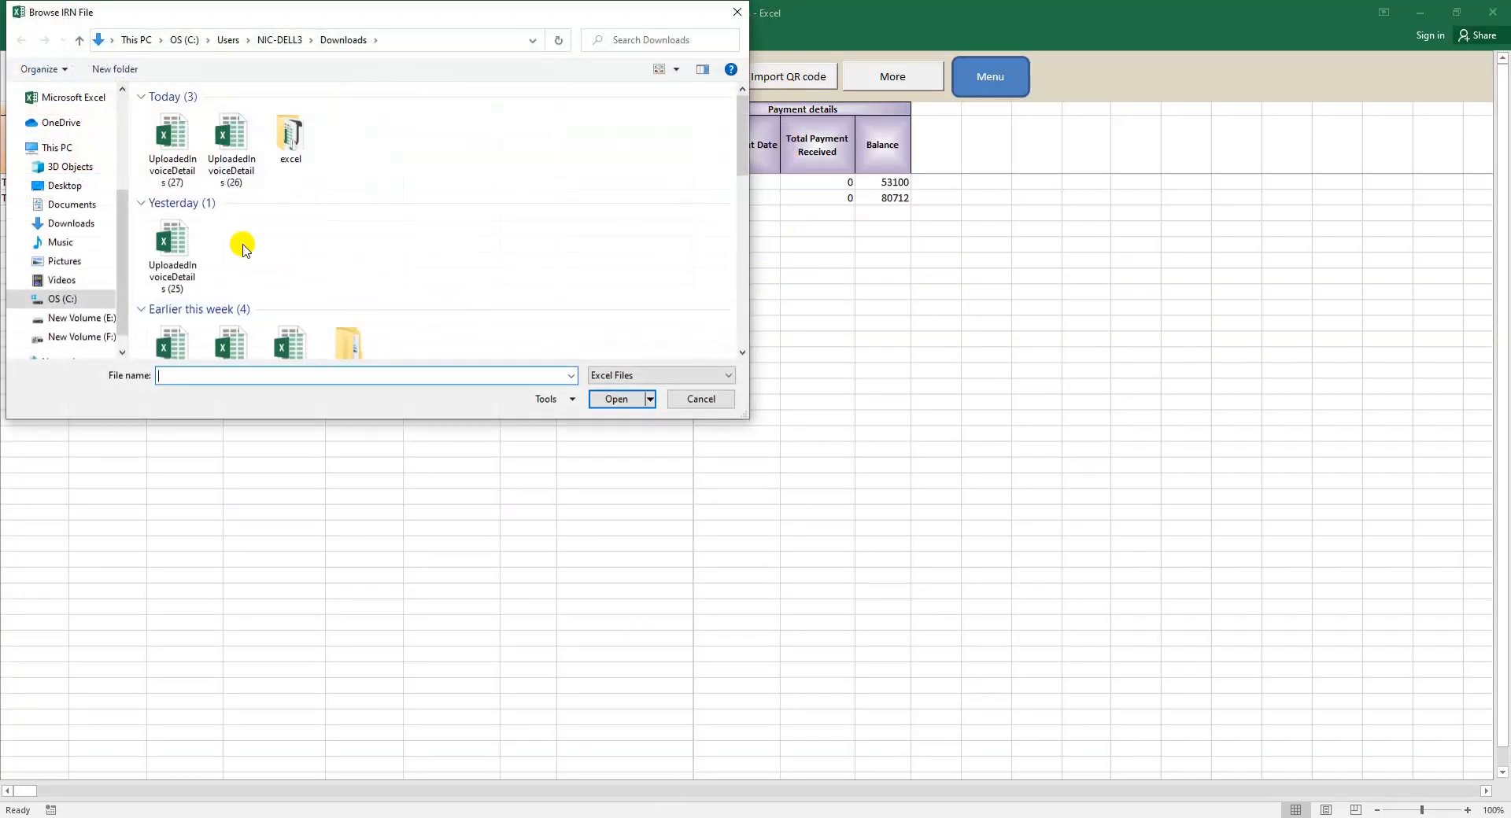
pyautogui.doubleClick(171, 136)
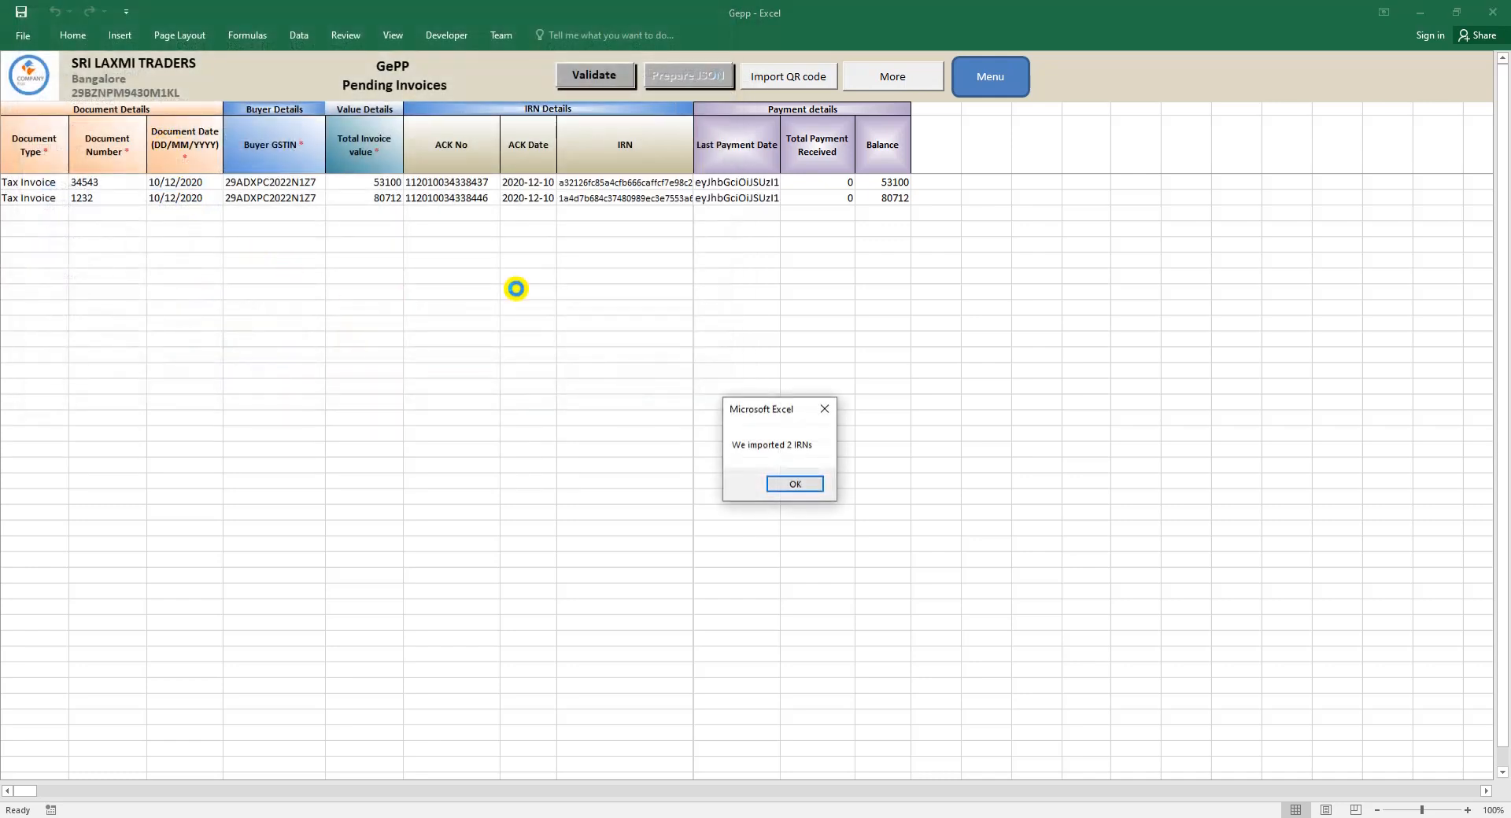
pyautogui.click(794, 485)
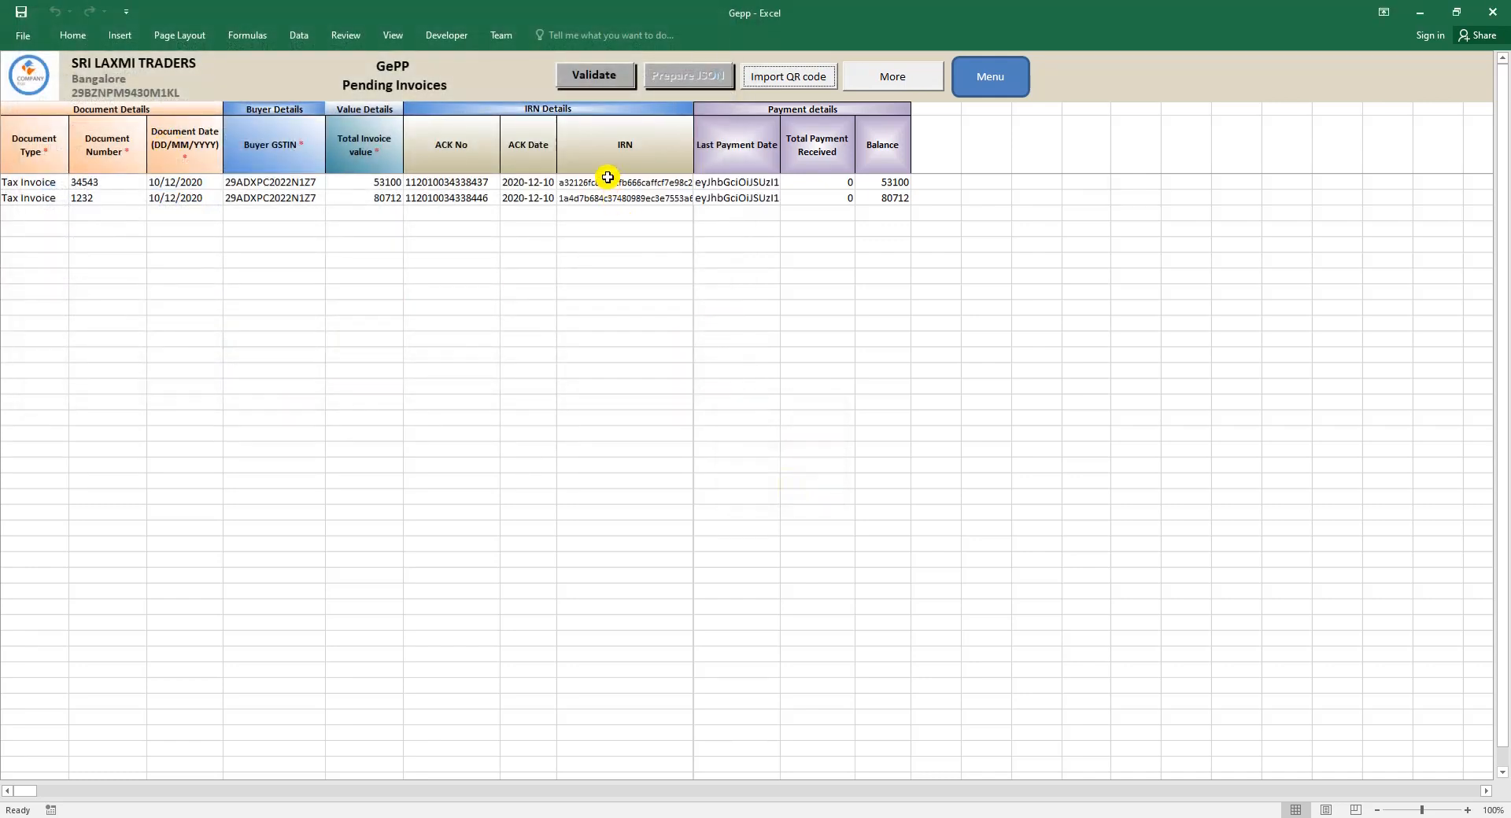
# Examine the imported ACK numbers and IRNs of the pending invoices, and look at the IRNs in the generated e-invoices list
pyautogui.click(608, 178)
pyautogui.click(611, 195)
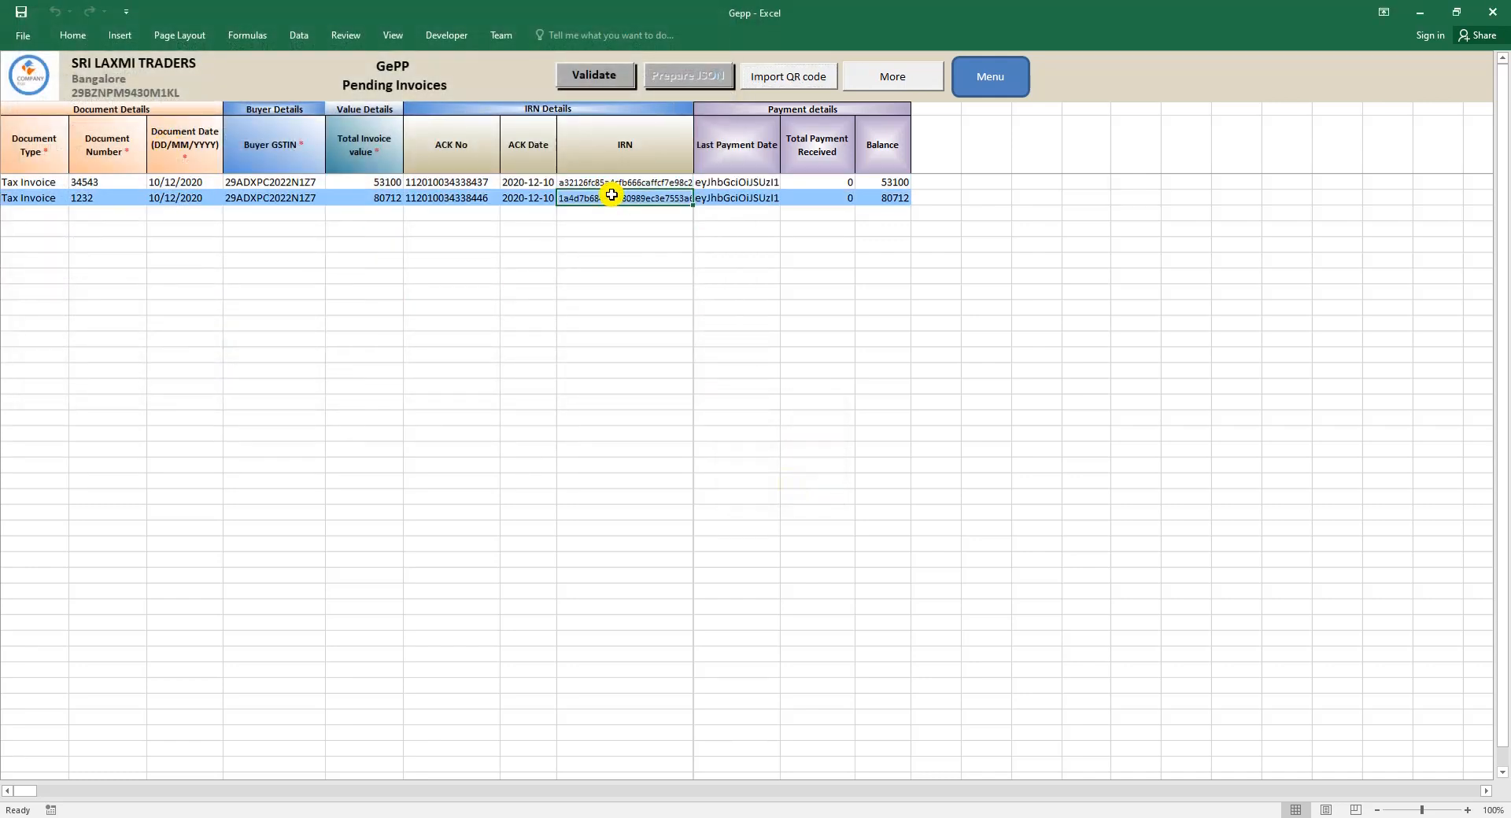
pyautogui.click(625, 183)
pyautogui.click(471, 185)
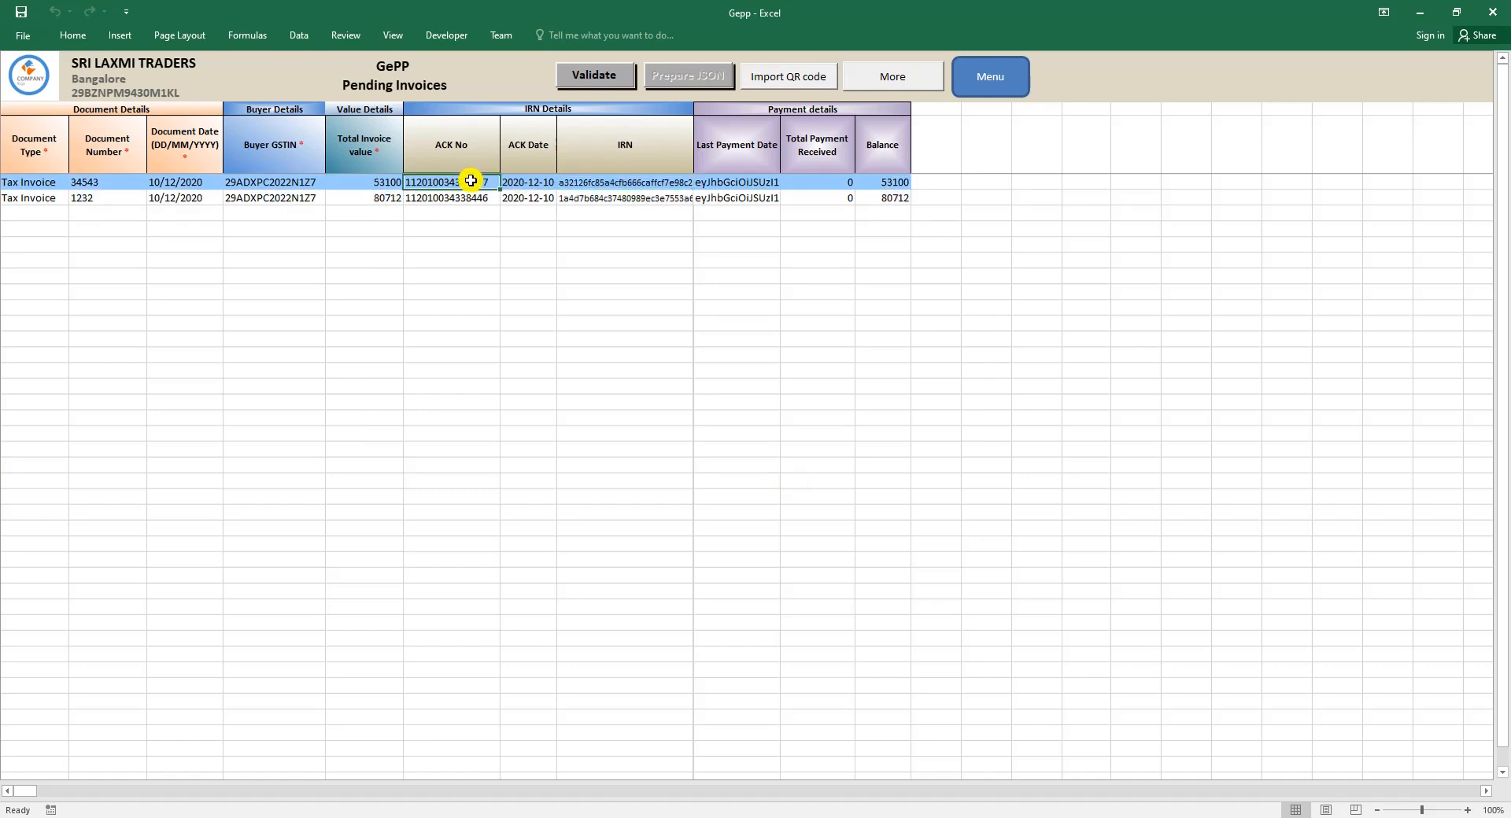
pyautogui.click(617, 183)
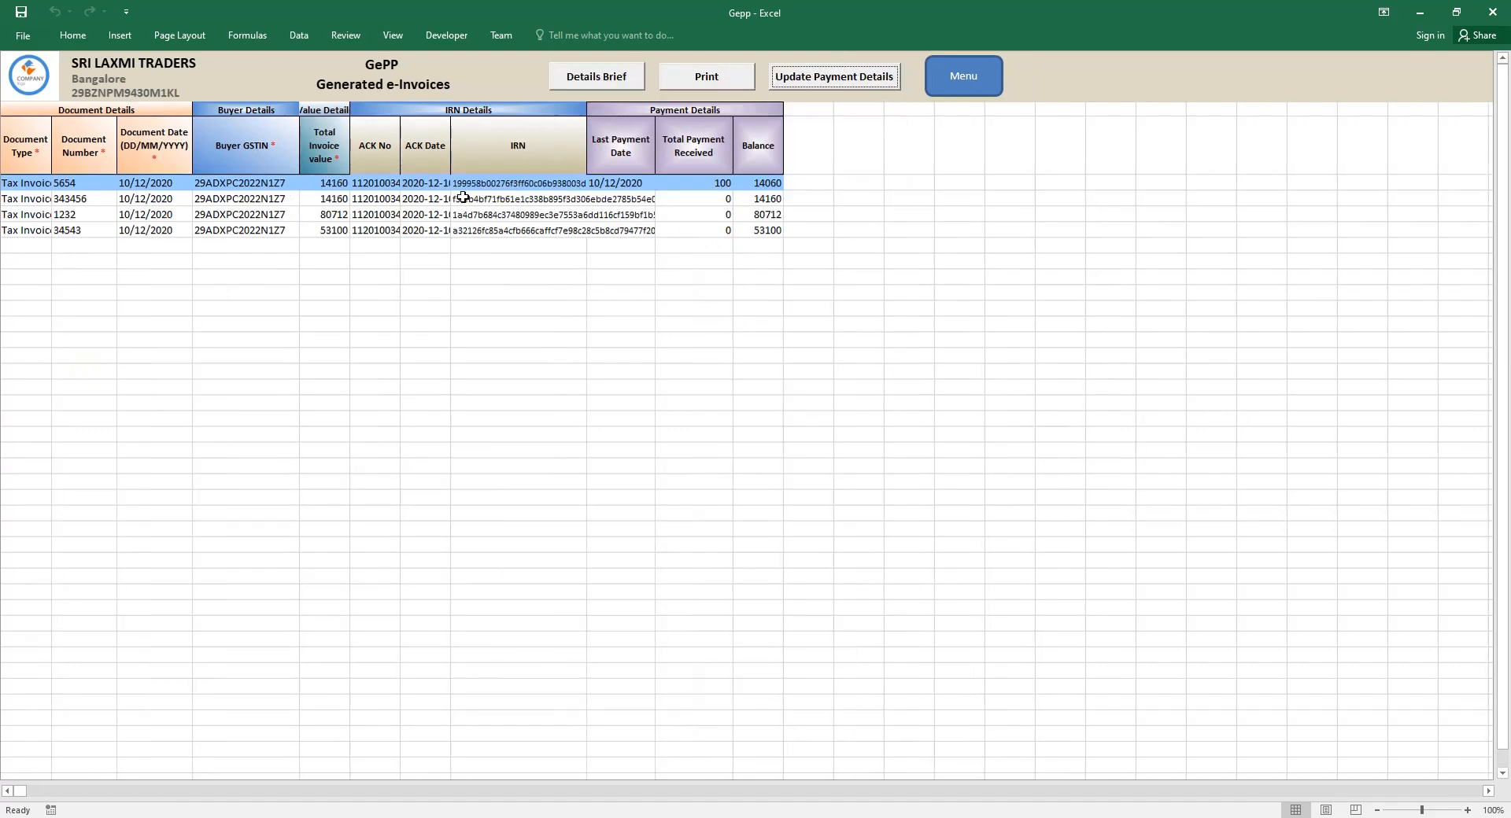
pyautogui.click(512, 198)
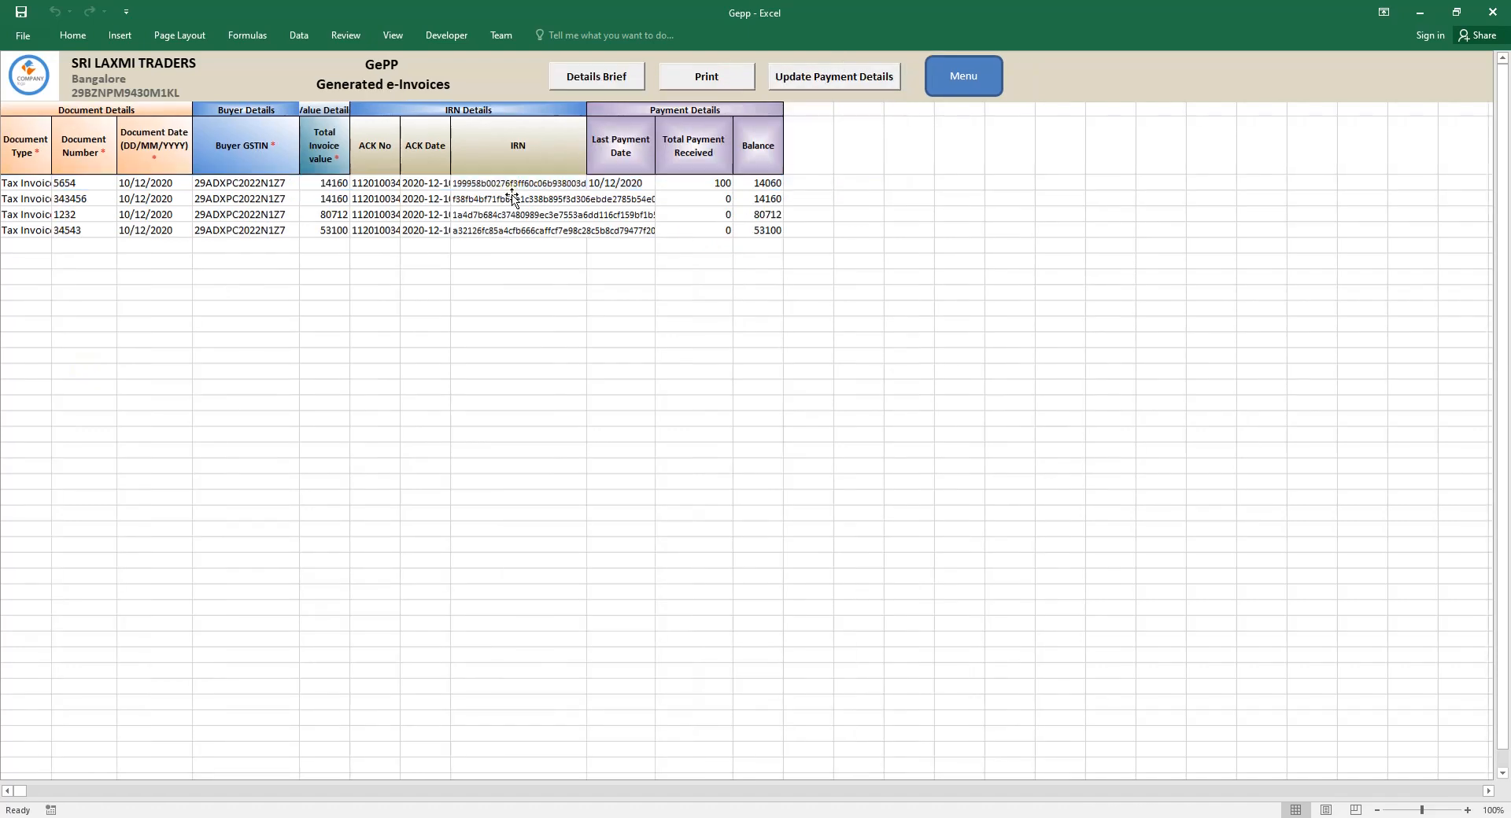
pyautogui.click(685, 88)
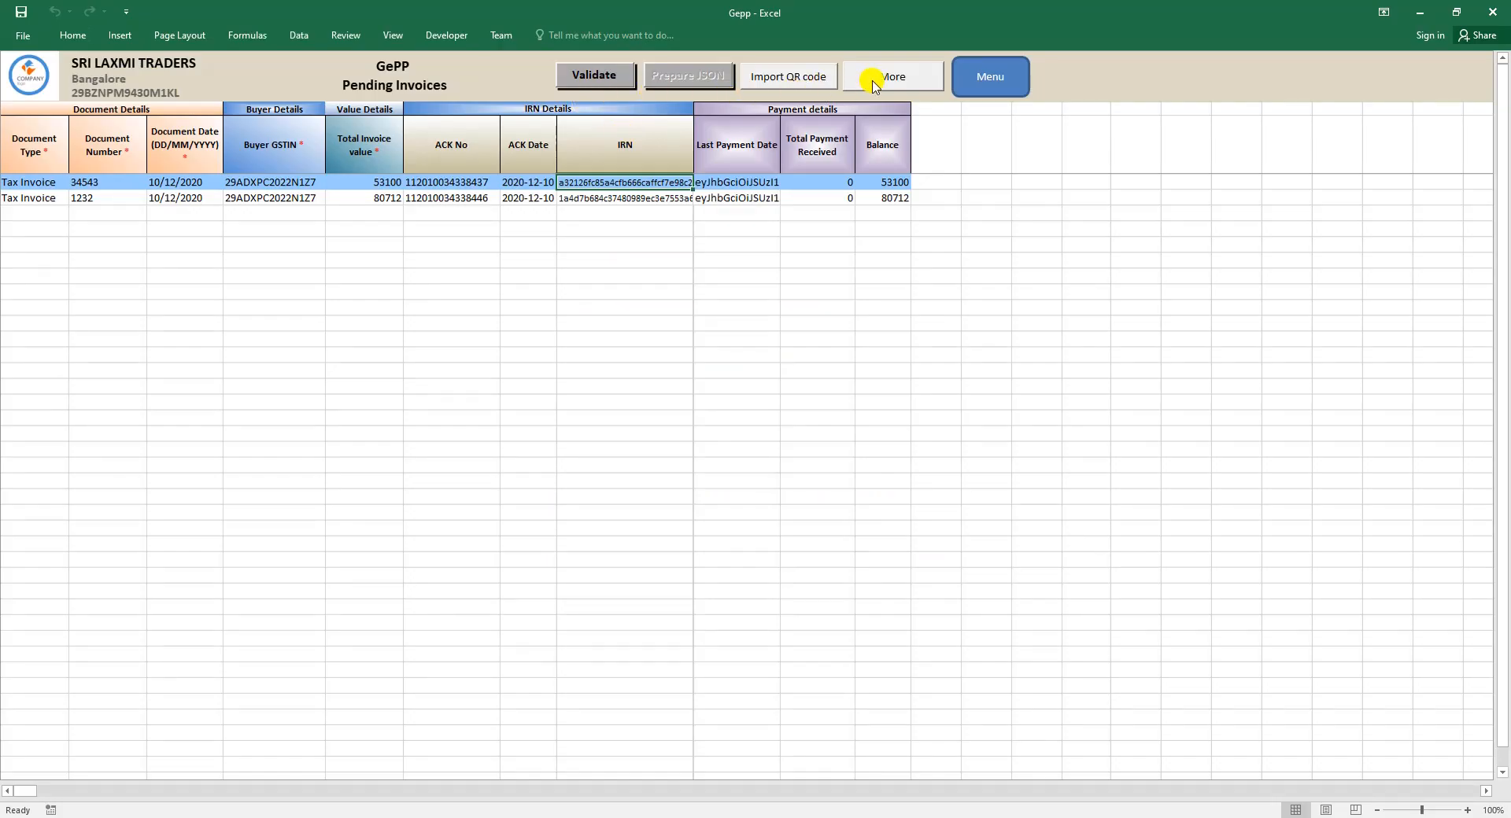
# Push the pending invoices that contain IRNs to history and return to the main menu
pyautogui.click(855, 84)
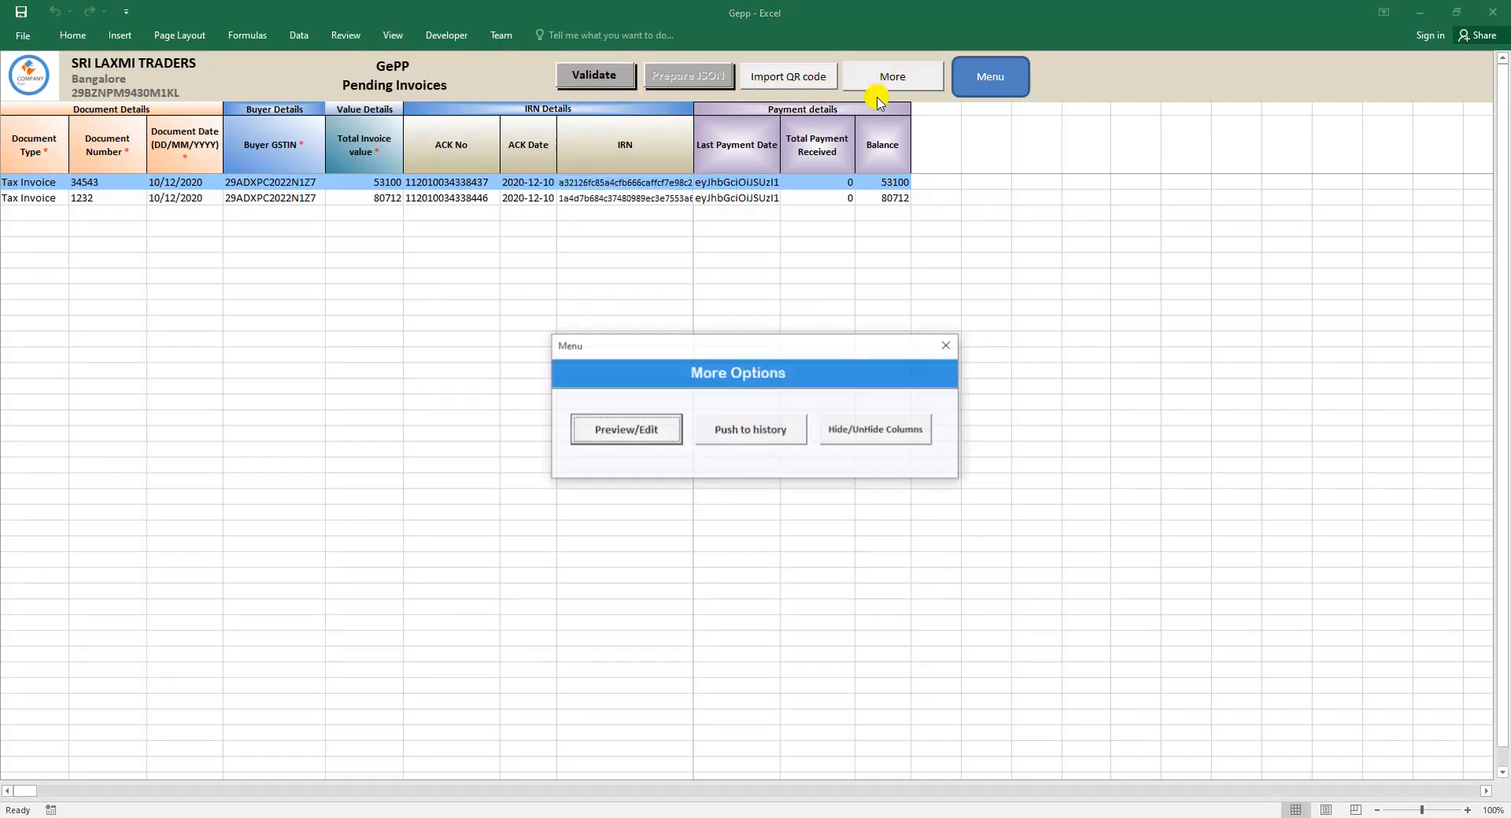
pyautogui.click(724, 432)
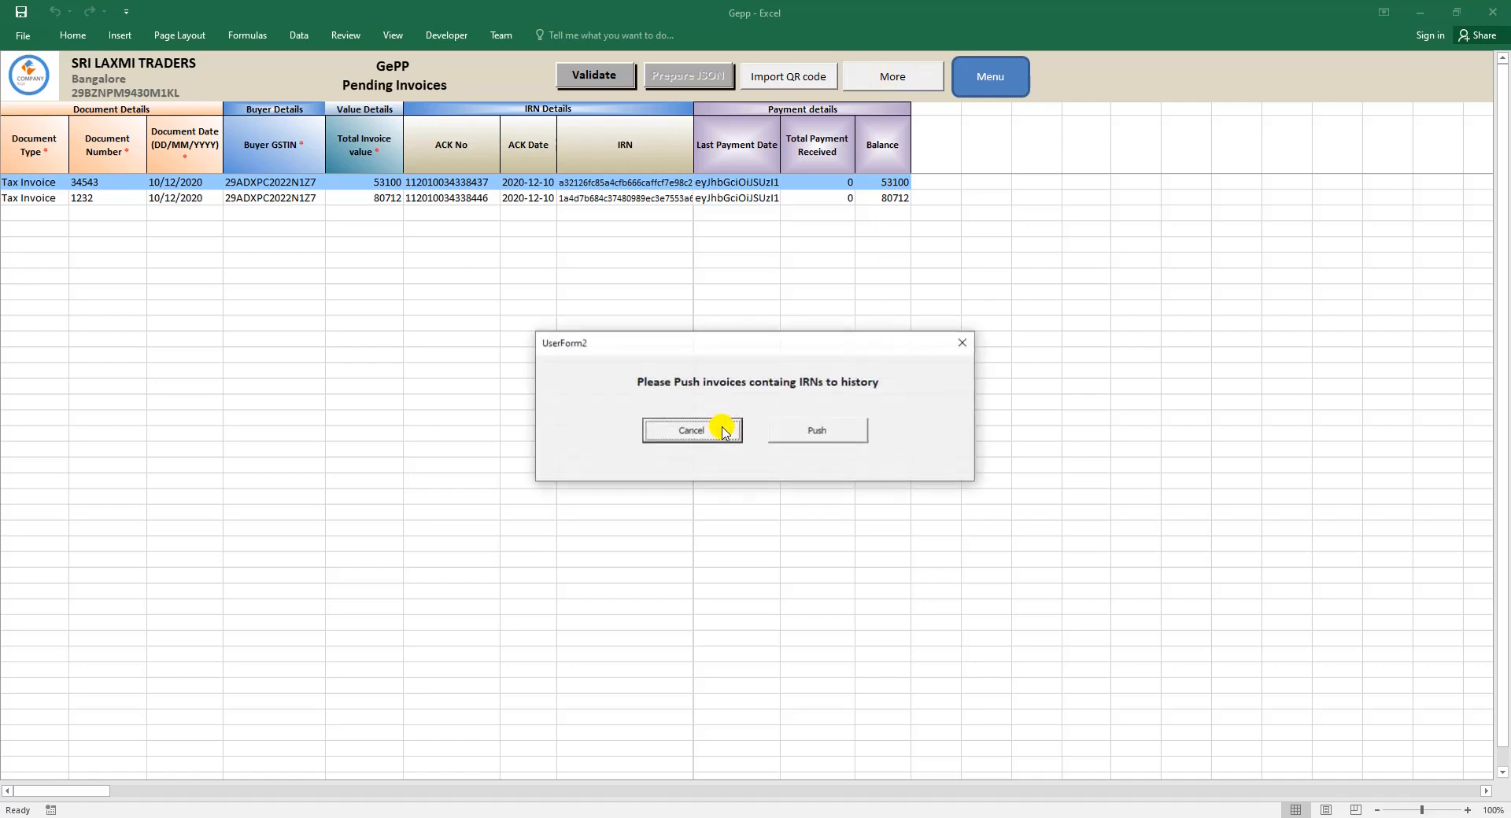
pyautogui.click(803, 431)
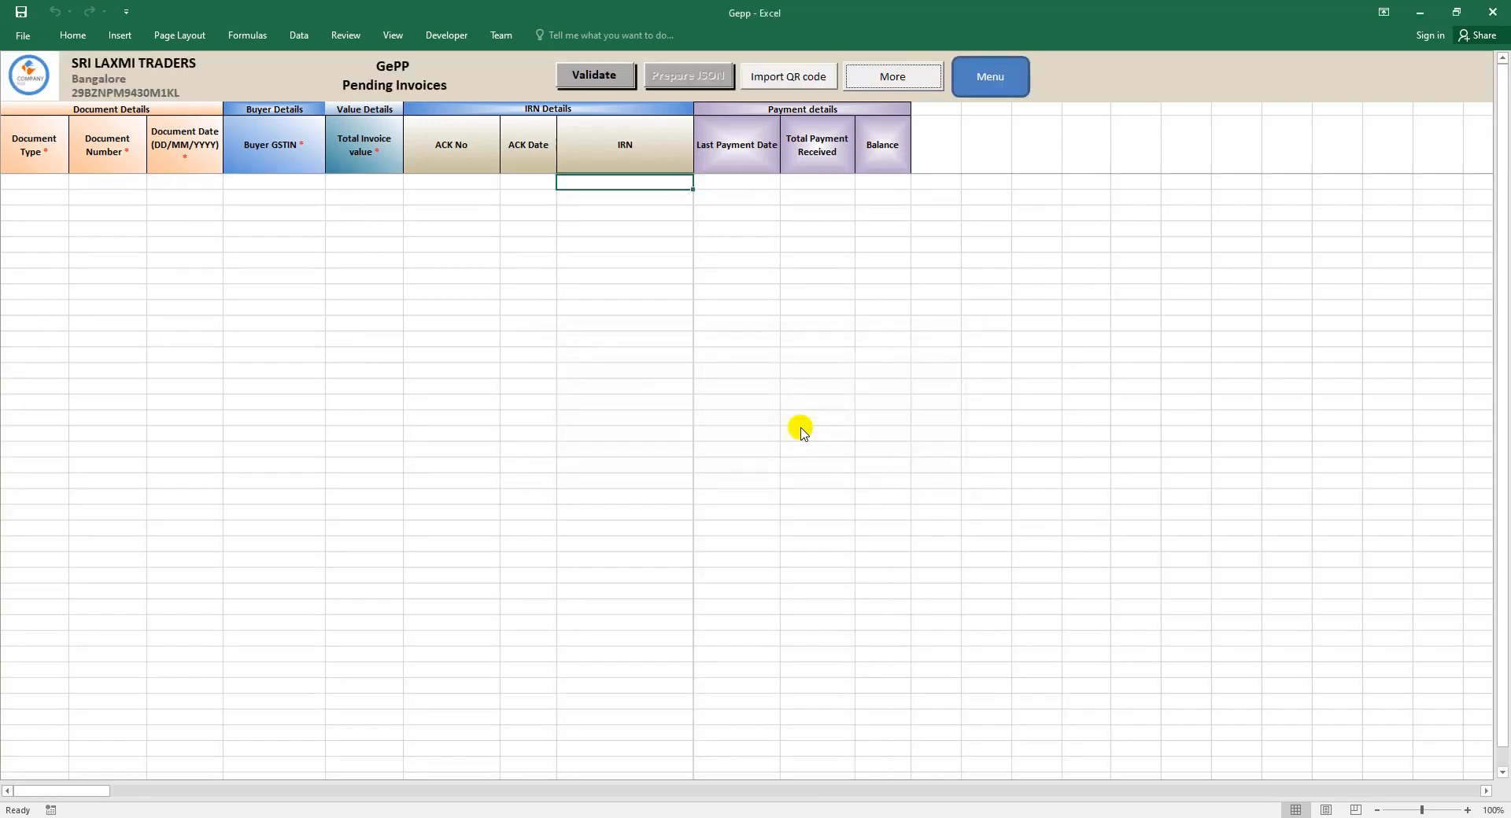
pyautogui.click(984, 85)
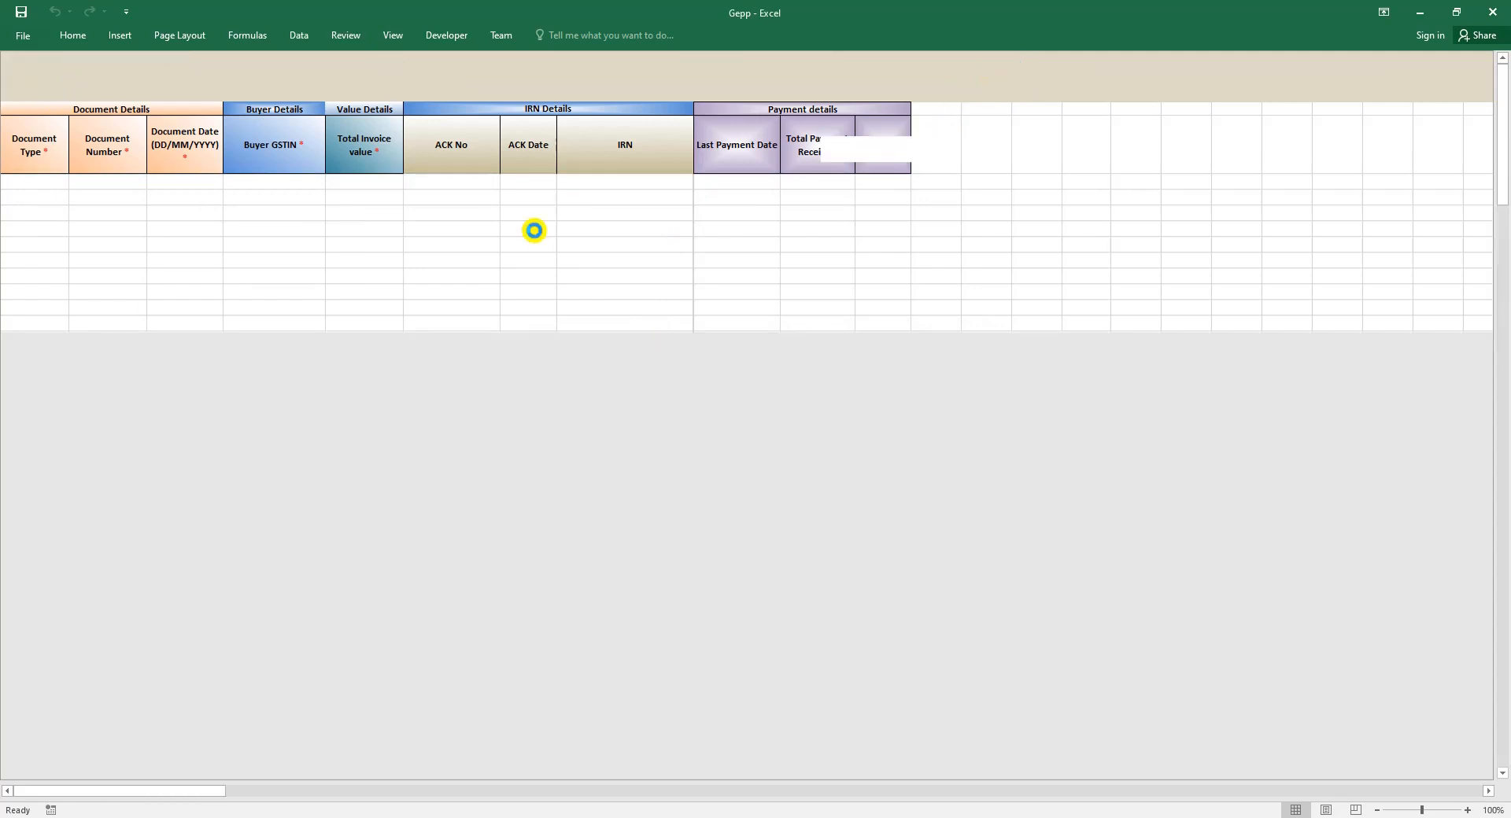